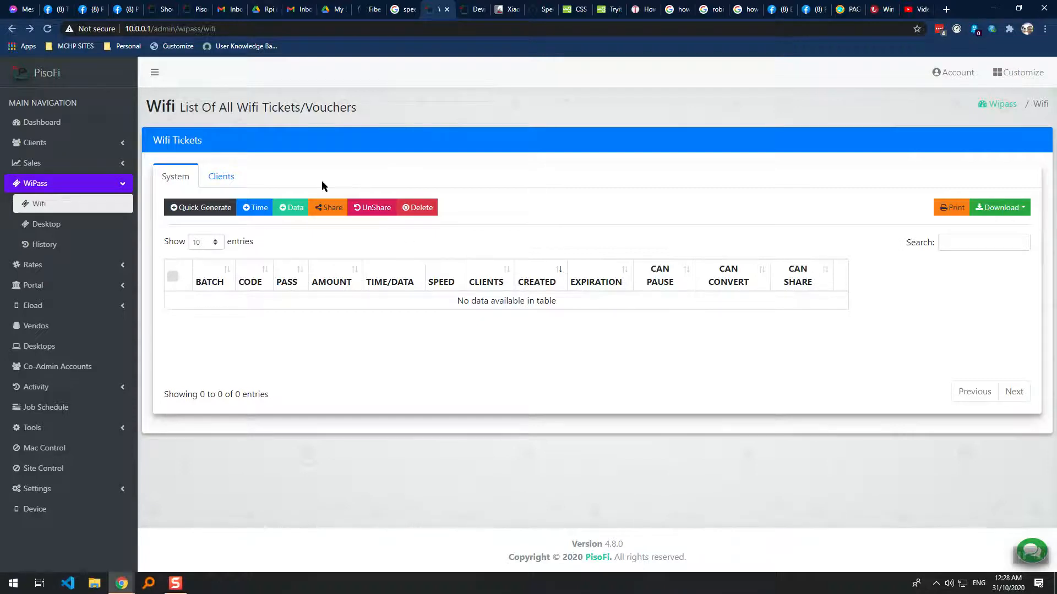
Flip repeatedly between the Clients and System tabs of the WiPass Wifi tickets list.
{"action": "left_click", "coordinate": [227, 177]}
{"action": "left_click", "coordinate": [186, 177]}
{"action": "left_click", "coordinate": [223, 176]}
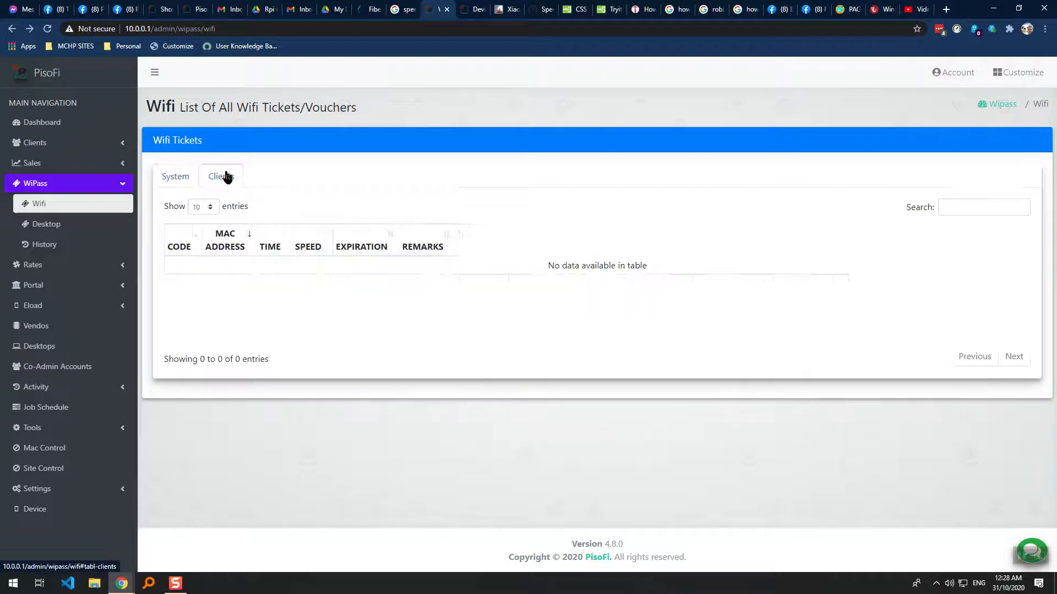
{"action": "left_click", "coordinate": [181, 175]}
{"action": "left_click", "coordinate": [209, 178]}
{"action": "left_click", "coordinate": [188, 178]}
{"action": "left_click", "coordinate": [210, 179]}
{"action": "left_click", "coordinate": [185, 175]}
{"action": "left_click", "coordinate": [218, 179]}
{"action": "left_click", "coordinate": [192, 177]}
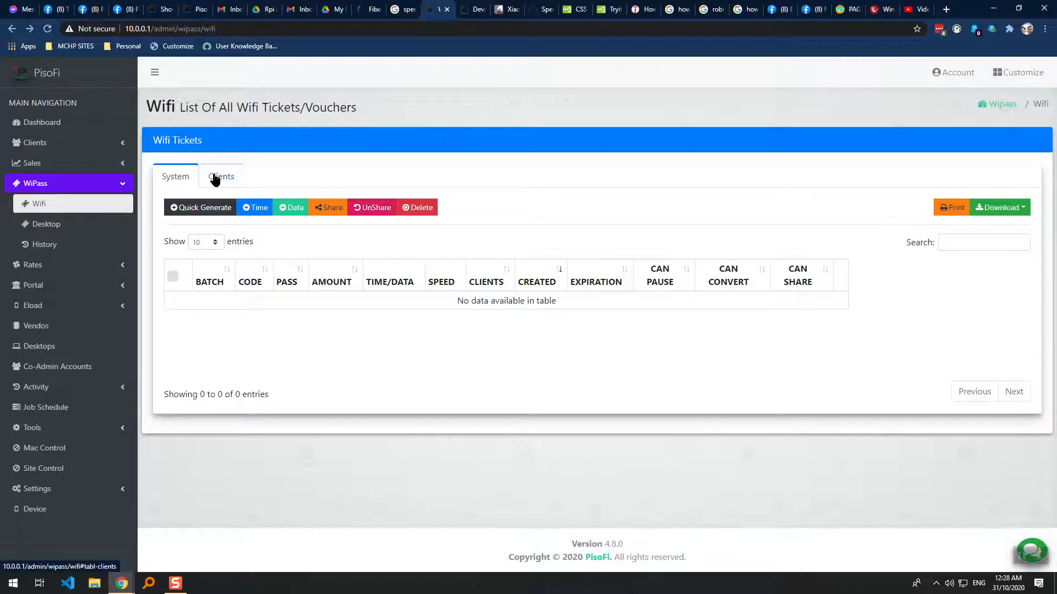
Keep comparing the Clients and System lists, collapse and re-expand WiPass, and reload Wifi tickets.
{"action": "left_click", "coordinate": [215, 178]}
{"action": "left_click", "coordinate": [229, 179]}
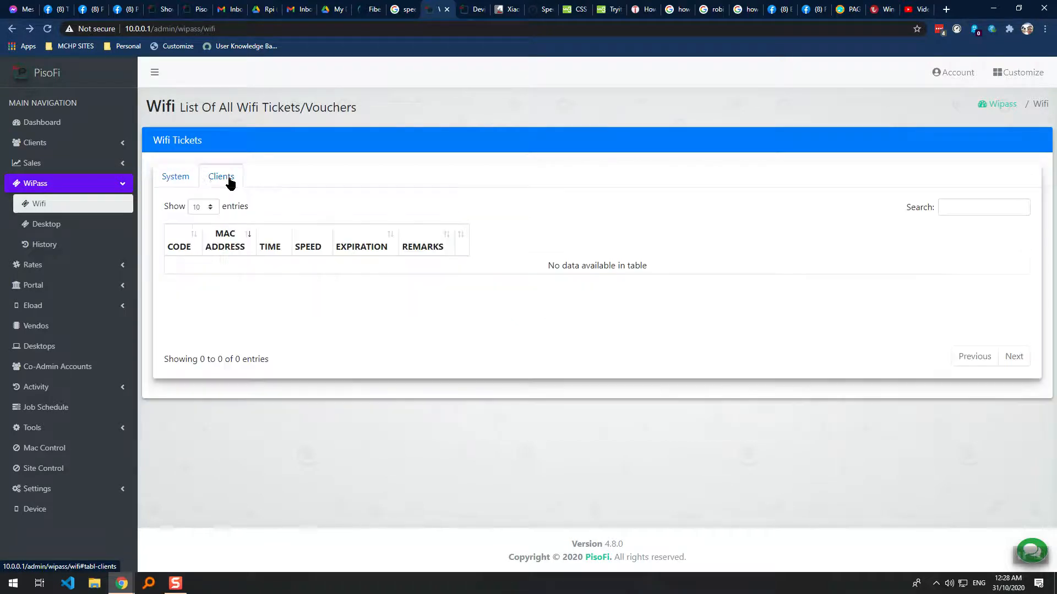
{"action": "left_click", "coordinate": [192, 175]}
{"action": "left_click", "coordinate": [208, 177]}
{"action": "left_click", "coordinate": [178, 173]}
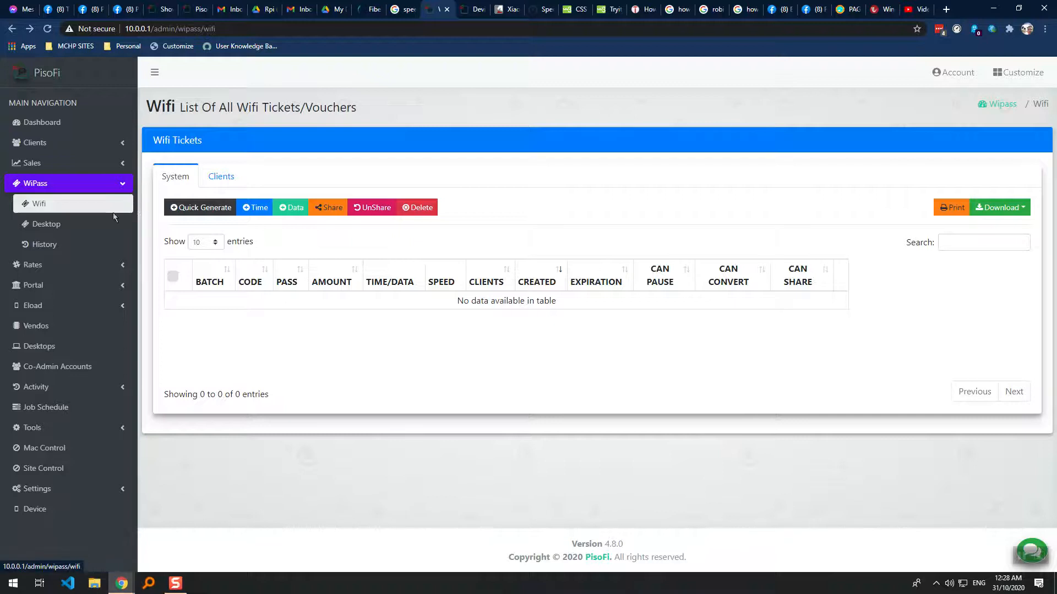
{"action": "left_click", "coordinate": [81, 190]}
{"action": "left_click", "coordinate": [82, 190]}
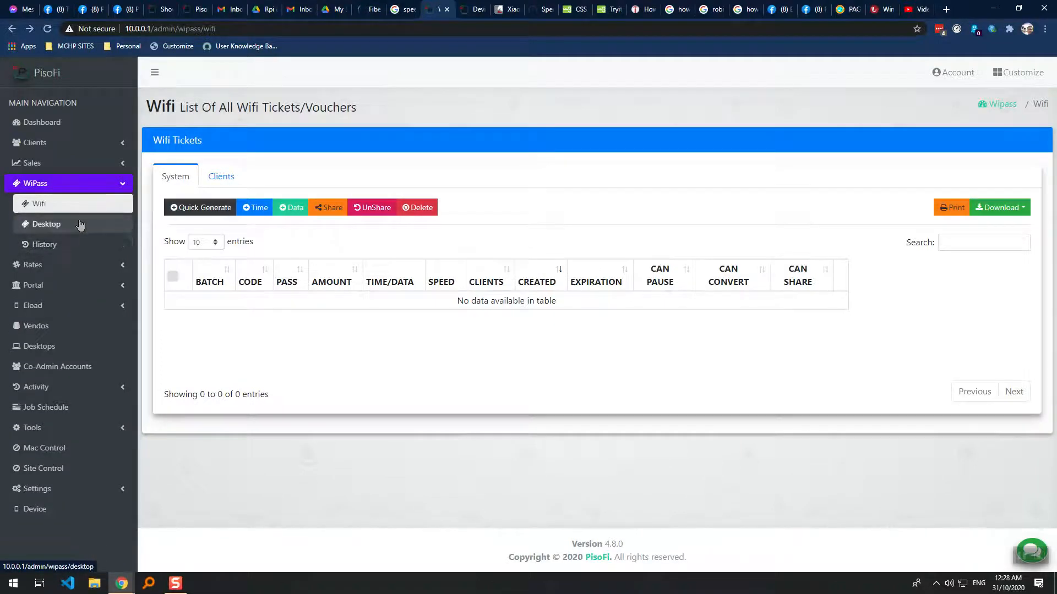
{"action": "left_click", "coordinate": [83, 208]}
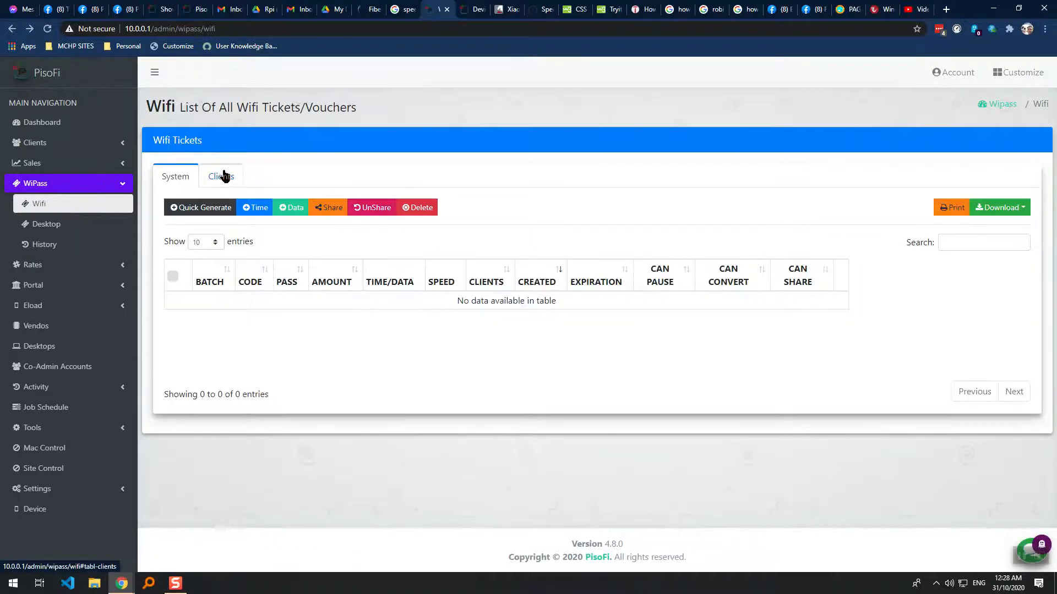
{"action": "left_click", "coordinate": [212, 182]}
{"action": "left_click", "coordinate": [175, 181]}
Open the WiPass Desktop vouchers list and compare its Clients and System tabs.
{"action": "left_click", "coordinate": [88, 224]}
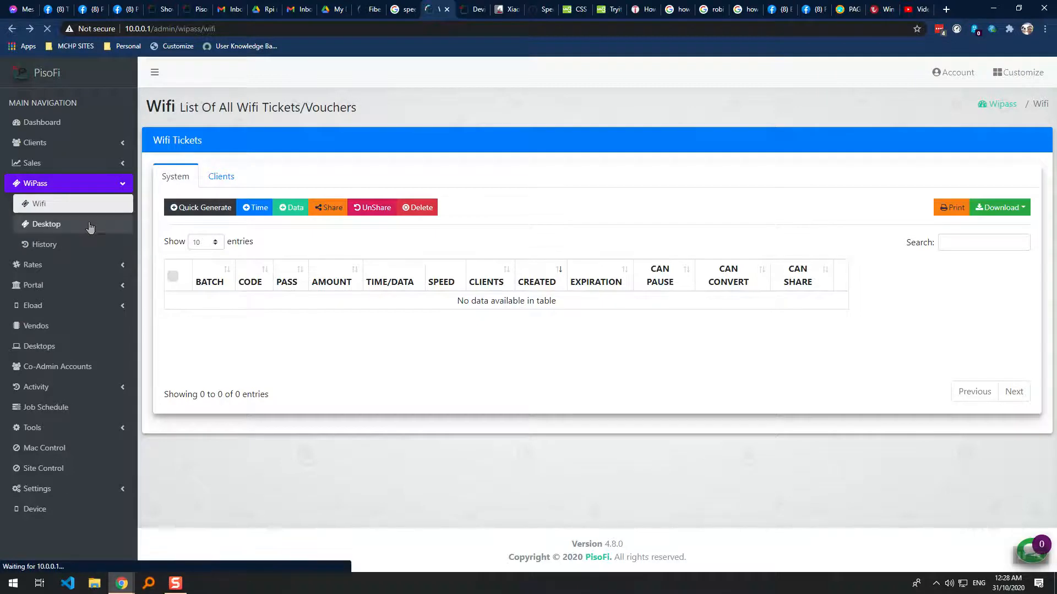
{"action": "left_click", "coordinate": [216, 179]}
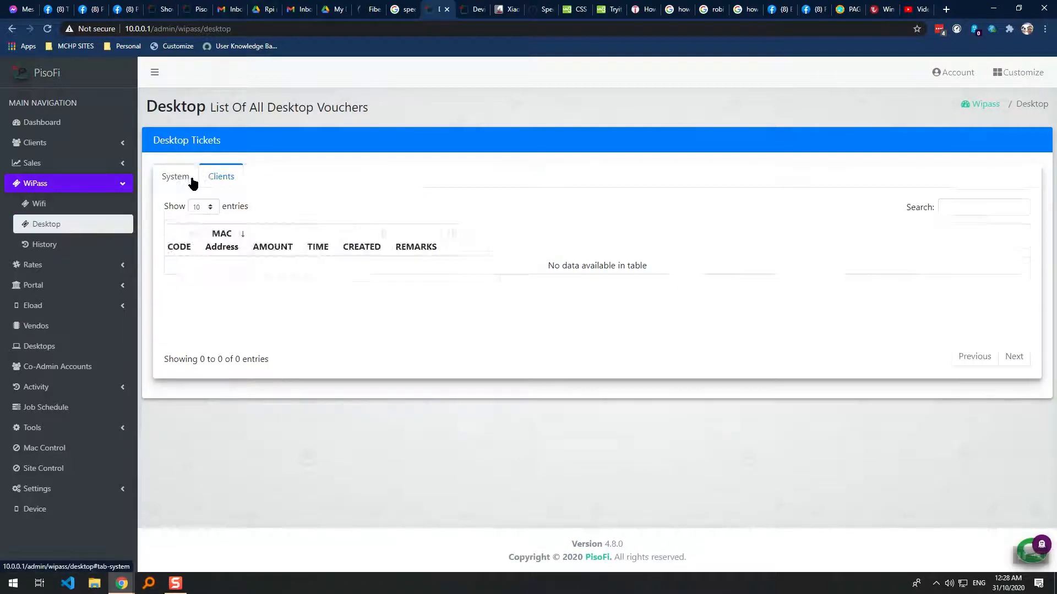
{"action": "left_click", "coordinate": [213, 181]}
{"action": "left_click", "coordinate": [187, 179]}
{"action": "left_click", "coordinate": [217, 179]}
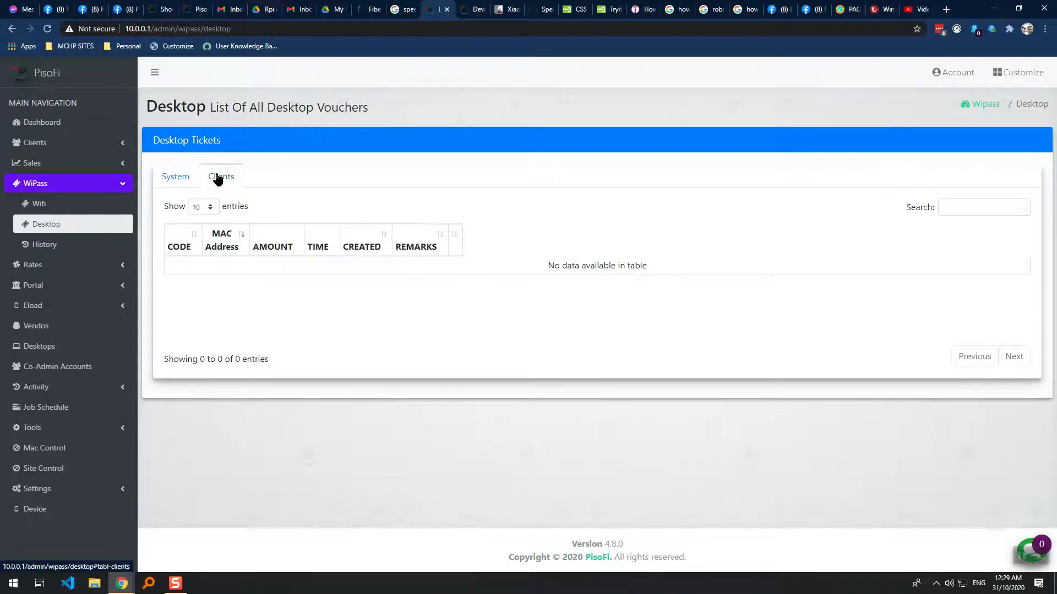
{"action": "left_click", "coordinate": [171, 180]}
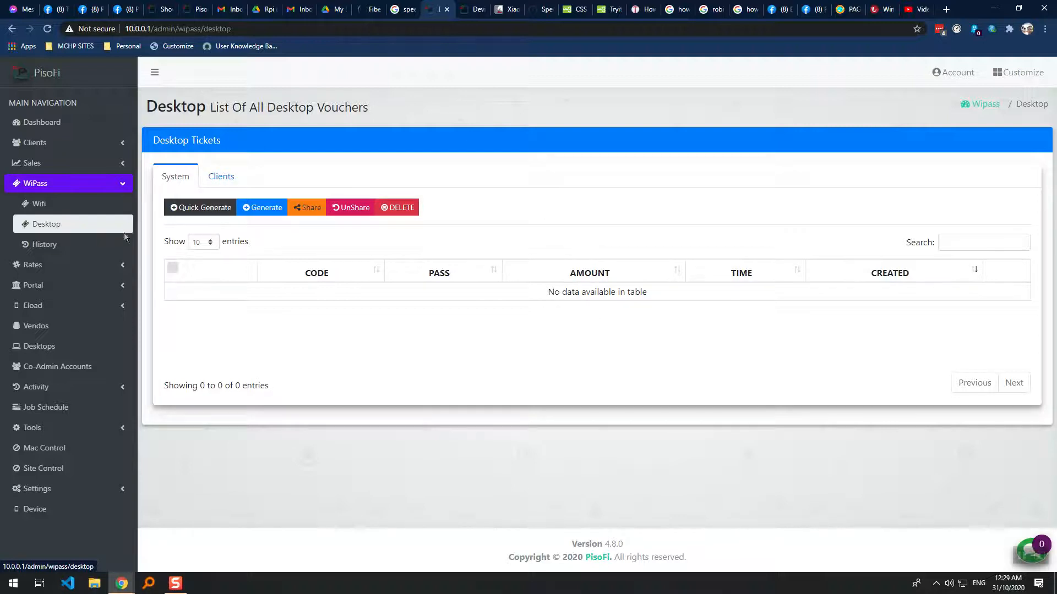
Return to the Wifi tickets list and toggle its Clients and System tabs again.
{"action": "left_click", "coordinate": [105, 213]}
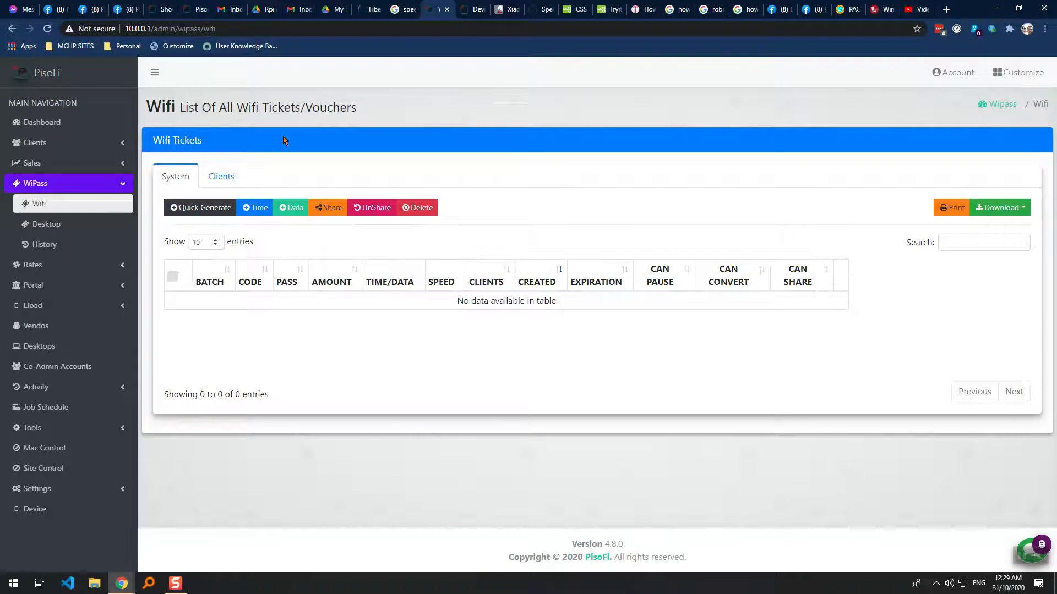
{"action": "left_click", "coordinate": [209, 177]}
{"action": "left_click", "coordinate": [182, 178]}
{"action": "left_click", "coordinate": [210, 180]}
{"action": "left_click", "coordinate": [183, 180]}
Revisit Desktop vouchers and Wifi tickets, then open the WiPass History of used tickets.
{"action": "left_click", "coordinate": [104, 225]}
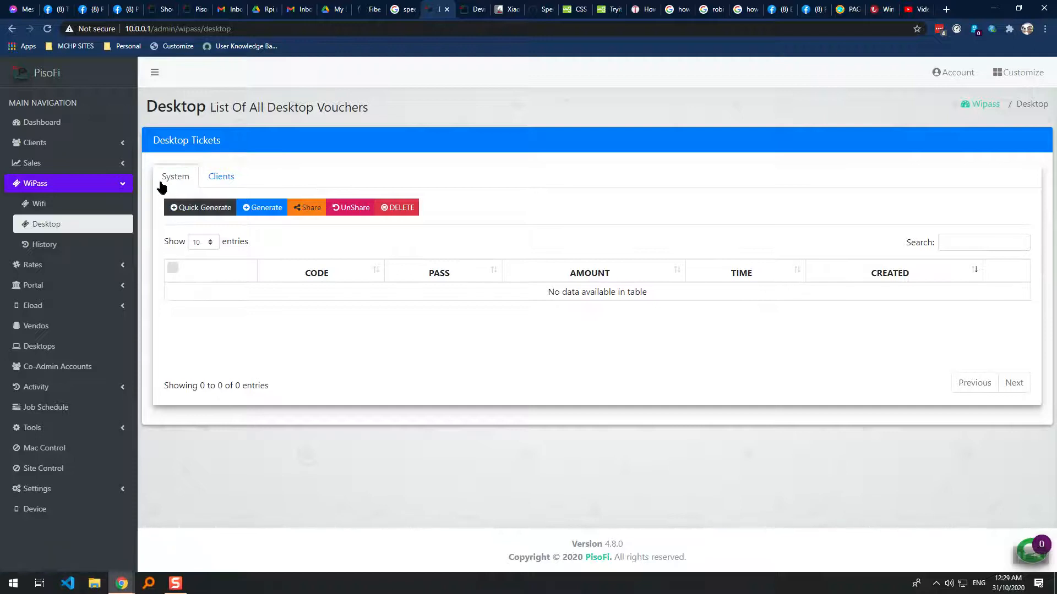
{"action": "left_click", "coordinate": [117, 208]}
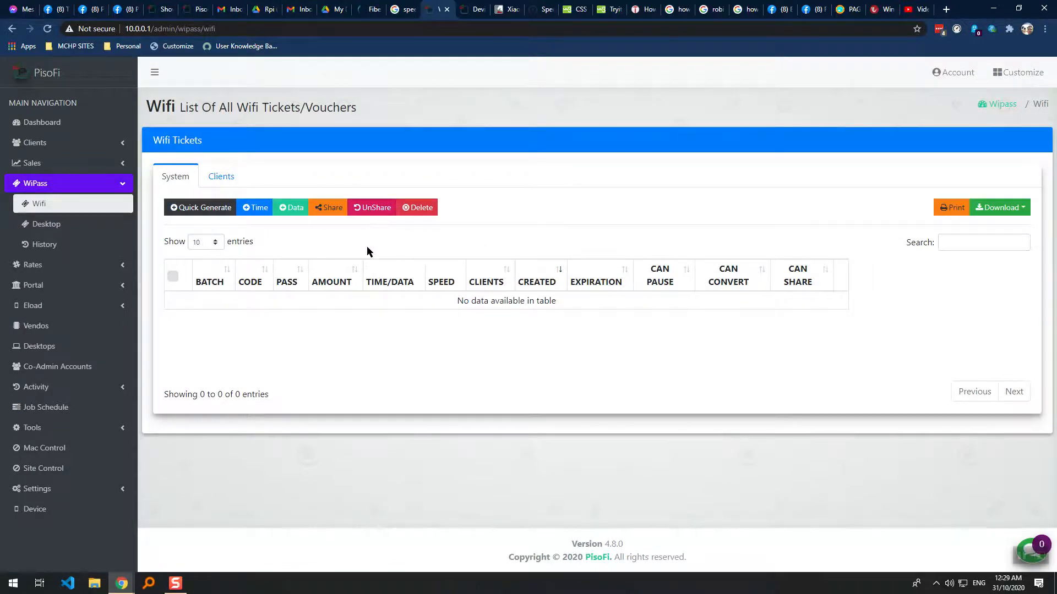
{"action": "left_click", "coordinate": [96, 247]}
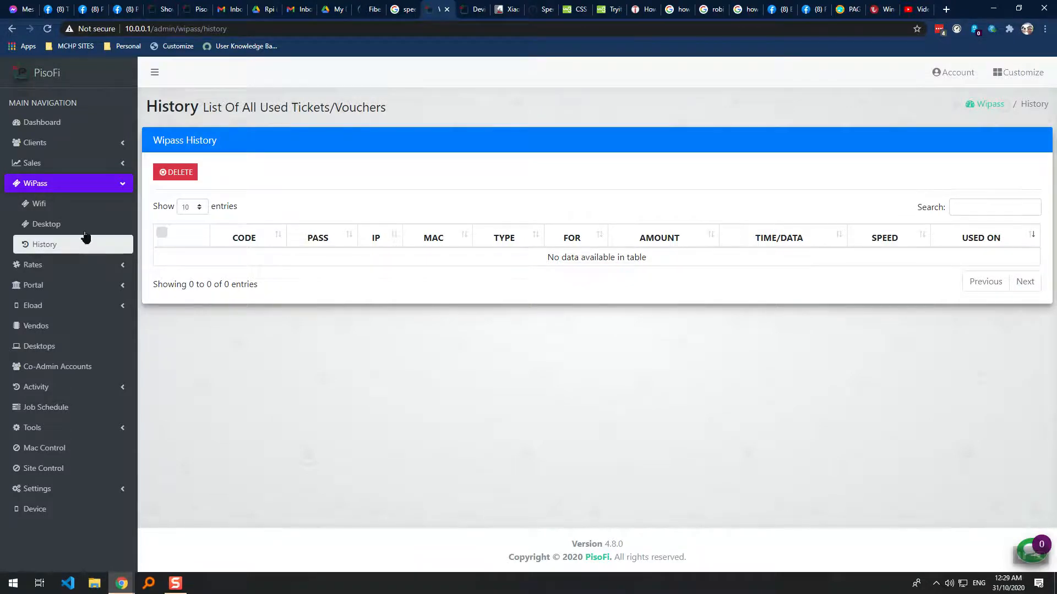
Go back to WiPass Wifi tickets, check the Clients tab, and settle on the empty System table.
{"action": "left_click", "coordinate": [78, 208]}
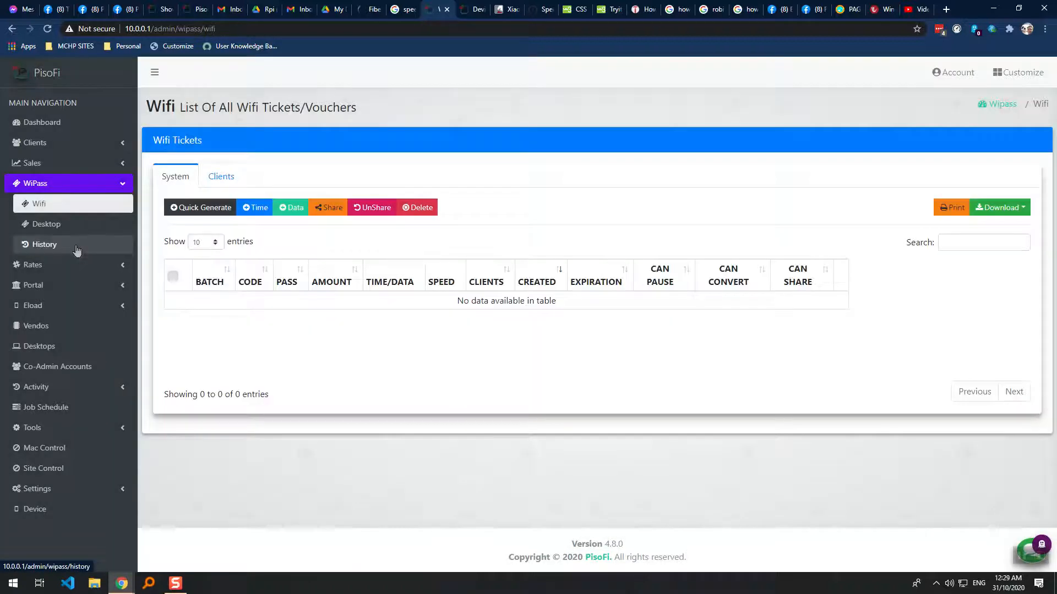
{"action": "left_click", "coordinate": [76, 245]}
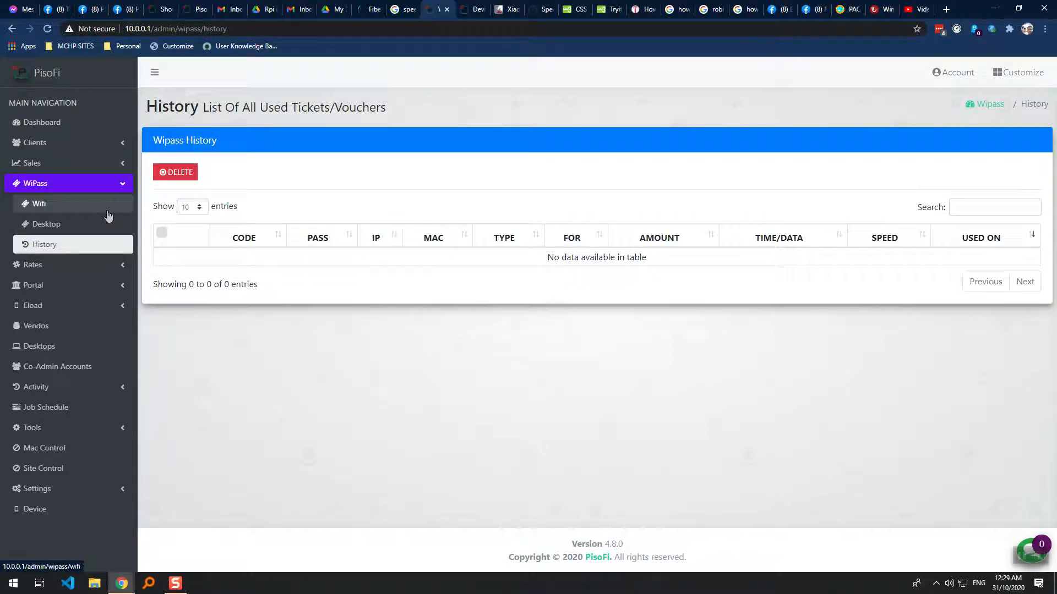
{"action": "left_click", "coordinate": [108, 214]}
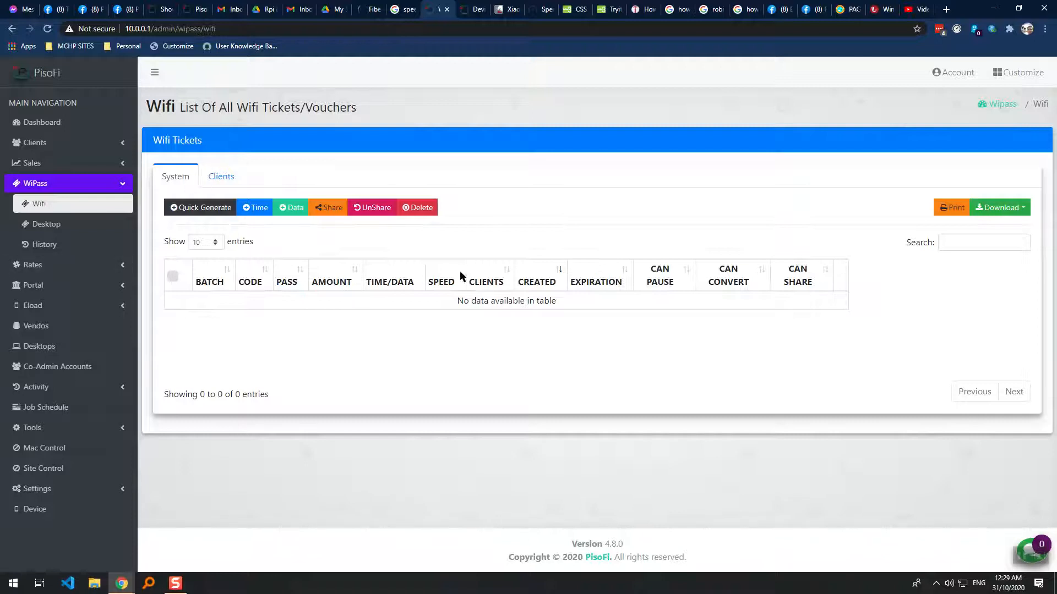
{"action": "left_click", "coordinate": [222, 177]}
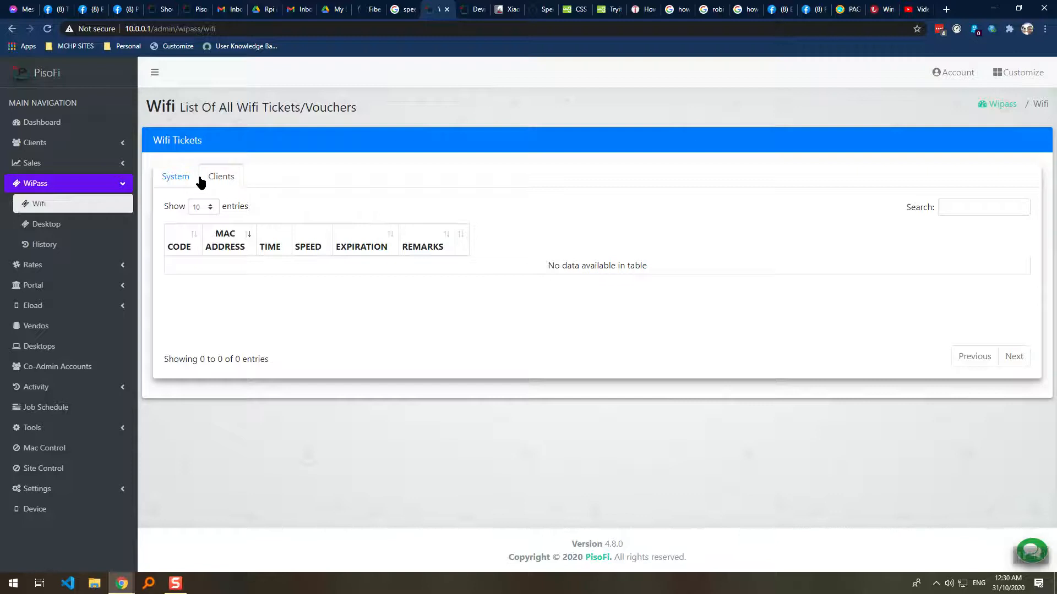
{"action": "left_click", "coordinate": [182, 177]}
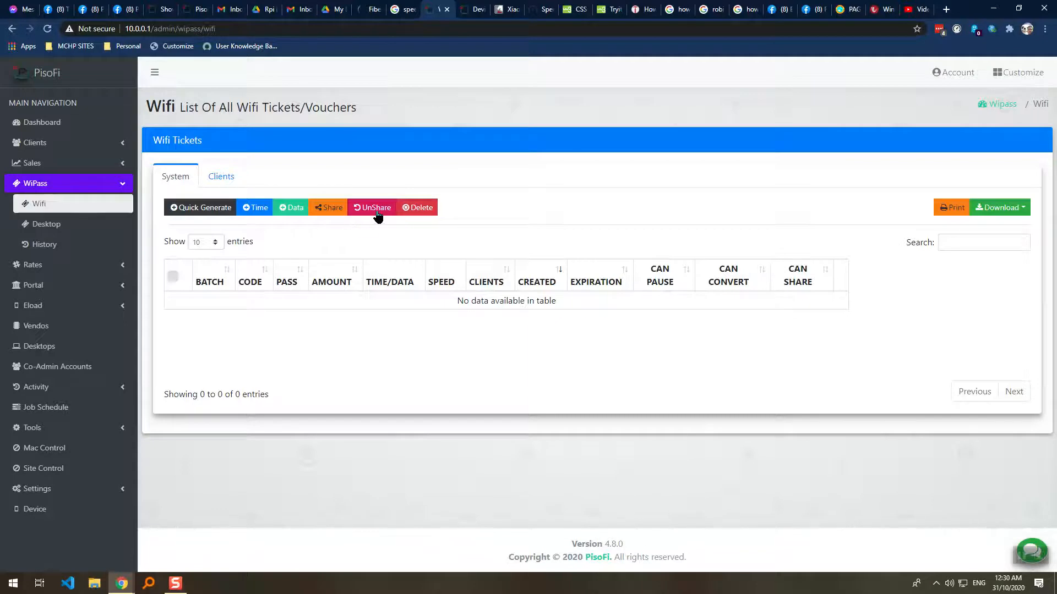
Open Quick Generate for time-only tickets and keep the Amount at 10.
{"action": "left_click", "coordinate": [208, 212]}
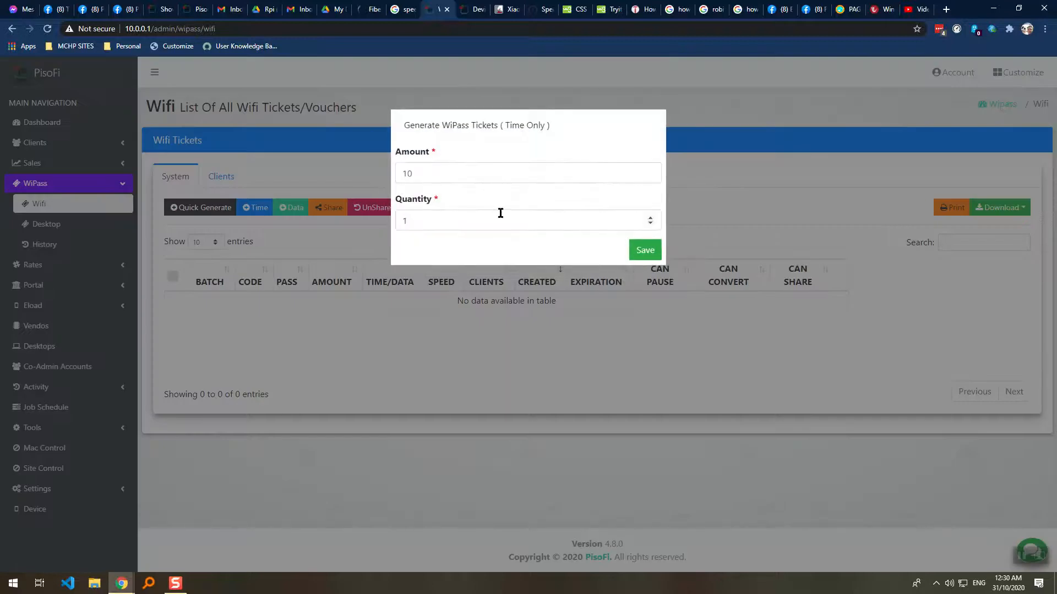
{"action": "left_click_drag", "start_coordinate": [488, 173], "coordinate": [379, 174]}
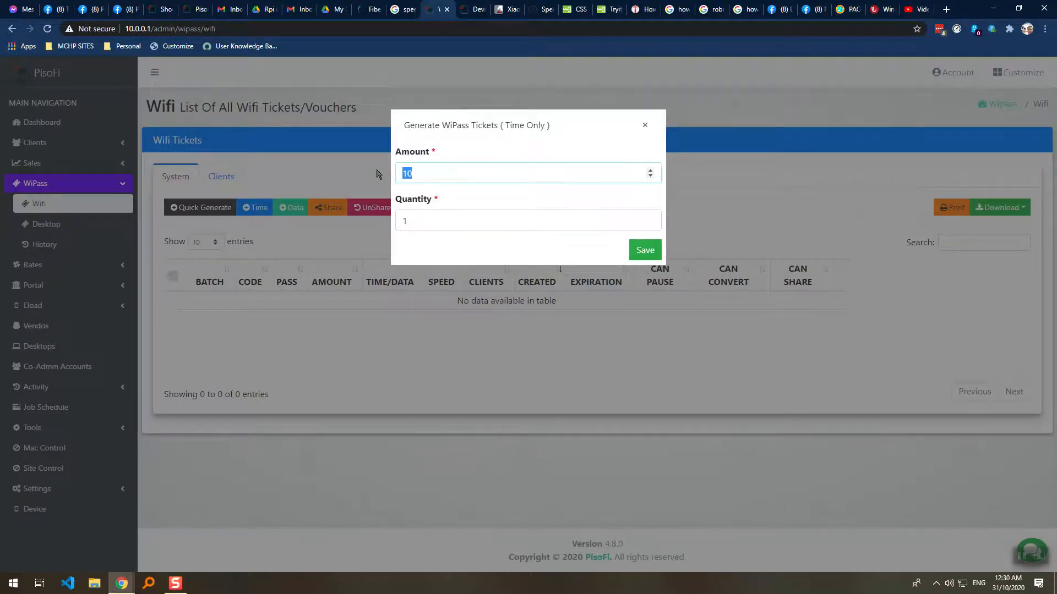
{"action": "left_click", "coordinate": [410, 176]}
{"action": "key", "text": "Tab"}
{"action": "left_click", "coordinate": [490, 166]}
{"action": "left_click_drag", "start_coordinate": [417, 168], "coordinate": [367, 174]}
{"action": "left_click", "coordinate": [435, 172]}
{"action": "key", "text": "Tab"}
{"action": "left_click", "coordinate": [435, 172]}
{"action": "double_click", "coordinate": [411, 172]}
{"action": "left_click", "coordinate": [422, 177]}
{"action": "left_click_drag", "start_coordinate": [429, 174], "coordinate": [401, 173]}
Set Quantity to 2, then save and confirm generating the tickets.
{"action": "left_click", "coordinate": [446, 220]}
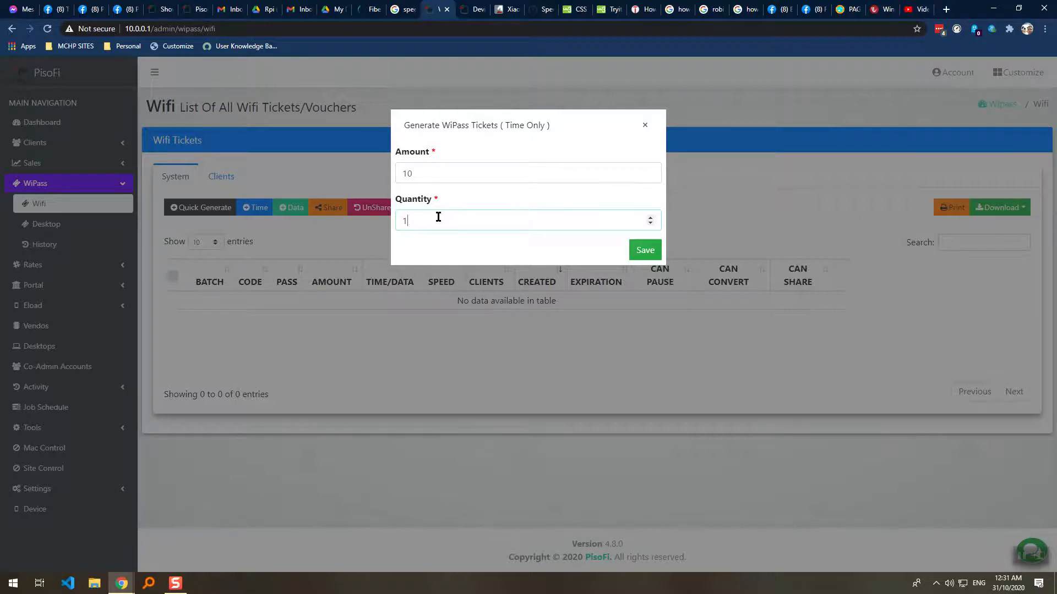
{"action": "key", "text": "BackSpace"}
{"action": "type", "text": "2"}
{"action": "left_click", "coordinate": [425, 173]}
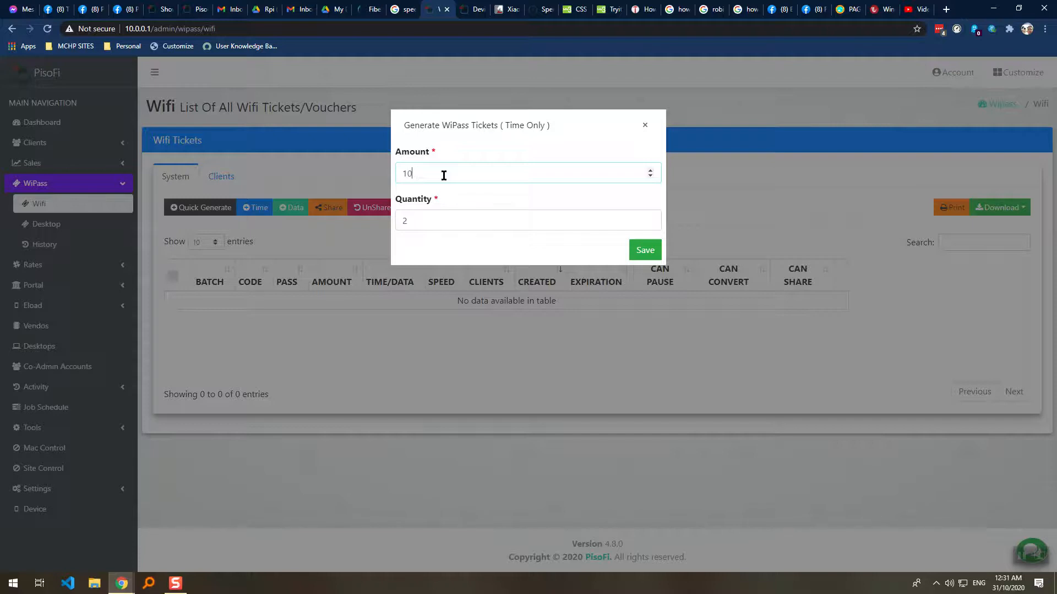
{"action": "left_click", "coordinate": [646, 251]}
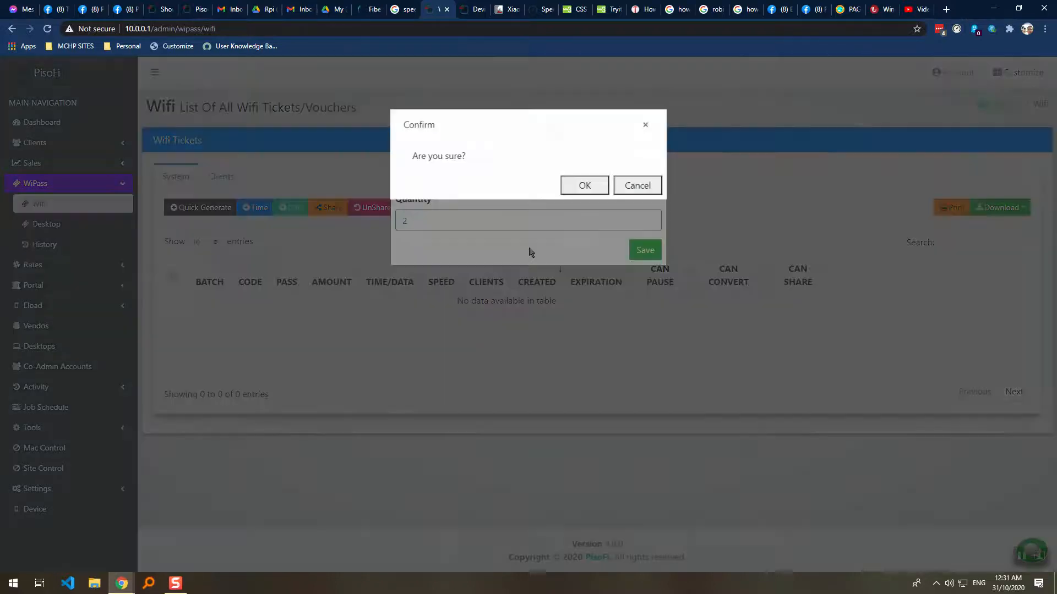
{"action": "left_click", "coordinate": [573, 185]}
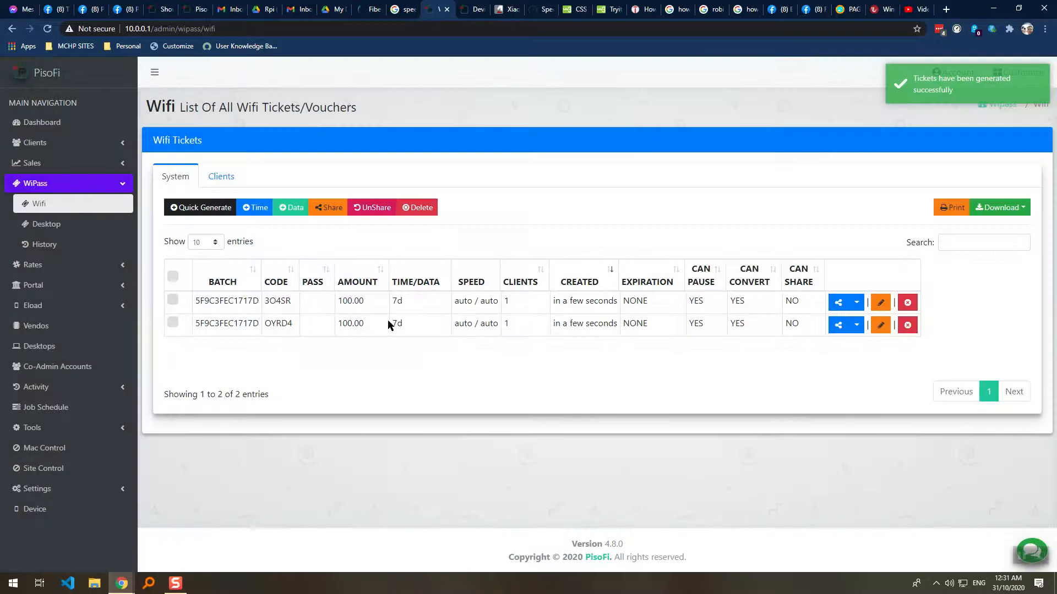
Highlight the new tickets' values: 7d duration, 100.00 amount and auto / auto speed.
{"action": "double_click", "coordinate": [396, 300]}
{"action": "double_click", "coordinate": [395, 322]}
{"action": "left_click", "coordinate": [394, 303]}
{"action": "double_click", "coordinate": [340, 301]}
{"action": "double_click", "coordinate": [397, 301]}
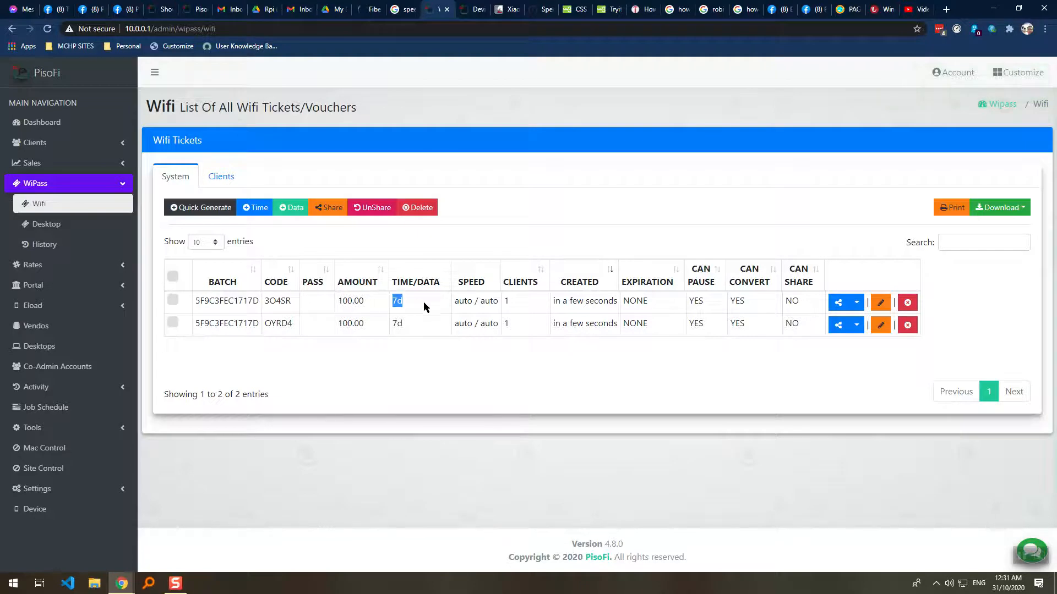
{"action": "left_click_drag", "start_coordinate": [458, 302], "coordinate": [500, 302]}
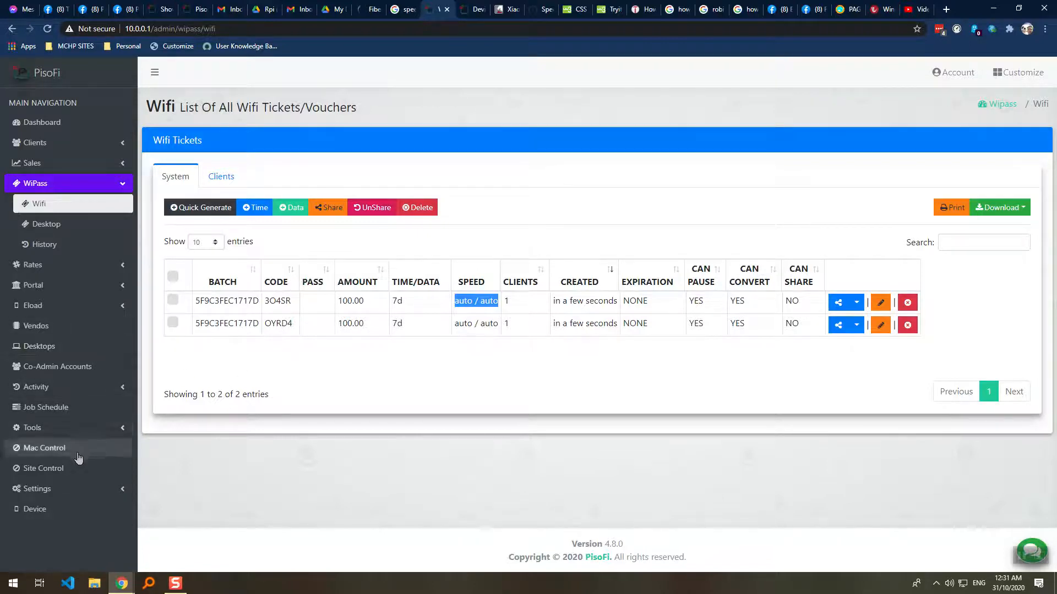
Expand Settings in the sidebar and open the Wifi settings page.
{"action": "left_click", "coordinate": [78, 489]}
{"action": "scroll", "coordinate": [77, 489], "scroll_direction": "down", "scroll_amount": 3}
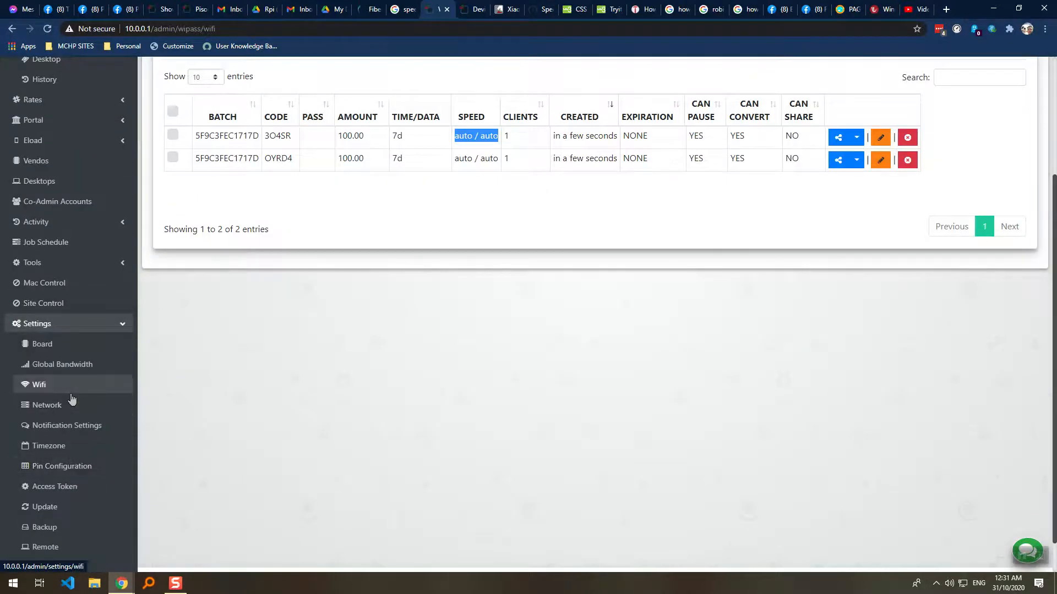
{"action": "left_click", "coordinate": [71, 393]}
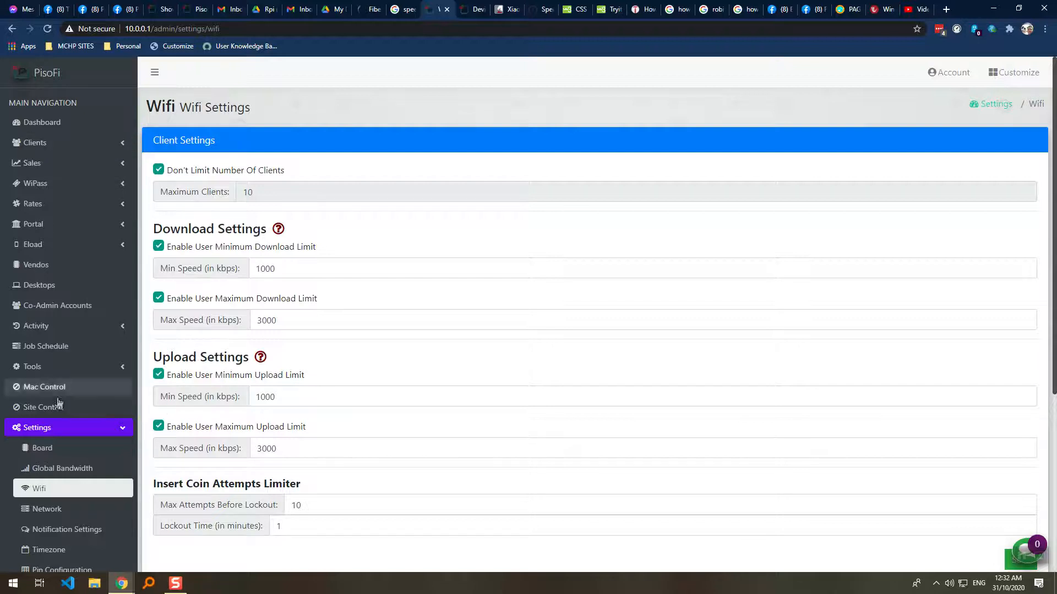
Reopen WiPass Wifi tickets and highlight the client counts and the first ticket's convert and share permissions.
{"action": "left_click", "coordinate": [88, 204]}
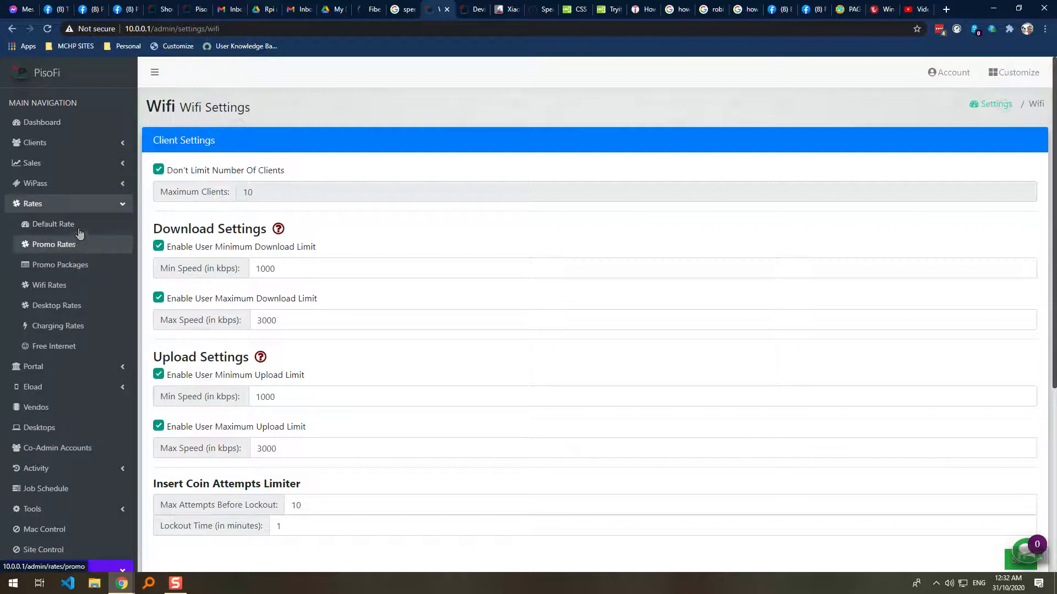
{"action": "left_click", "coordinate": [82, 184]}
{"action": "left_click", "coordinate": [83, 204]}
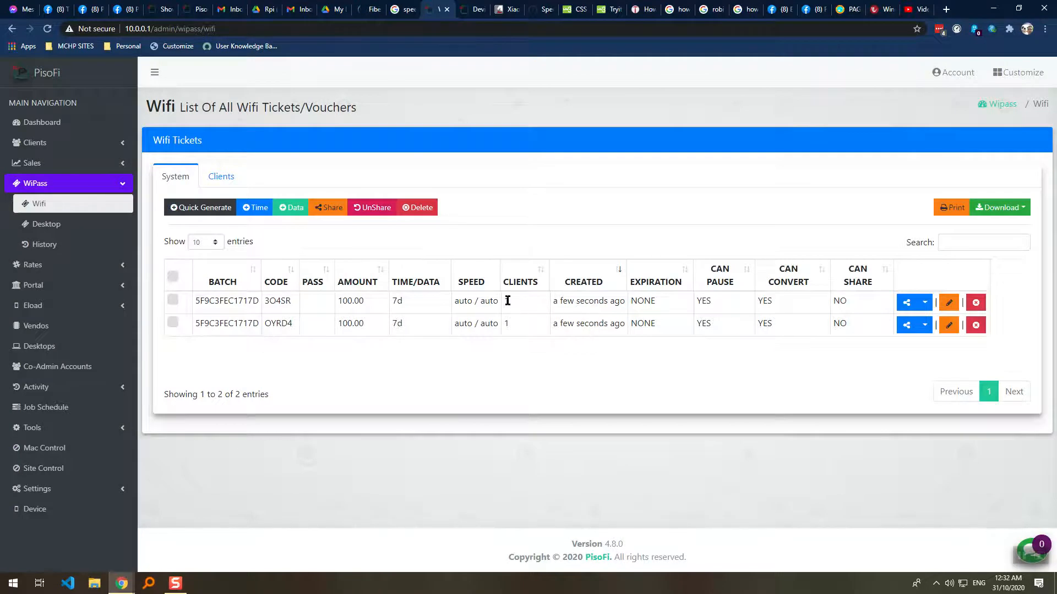
{"action": "double_click", "coordinate": [506, 324]}
{"action": "double_click", "coordinate": [506, 323]}
{"action": "double_click", "coordinate": [763, 301]}
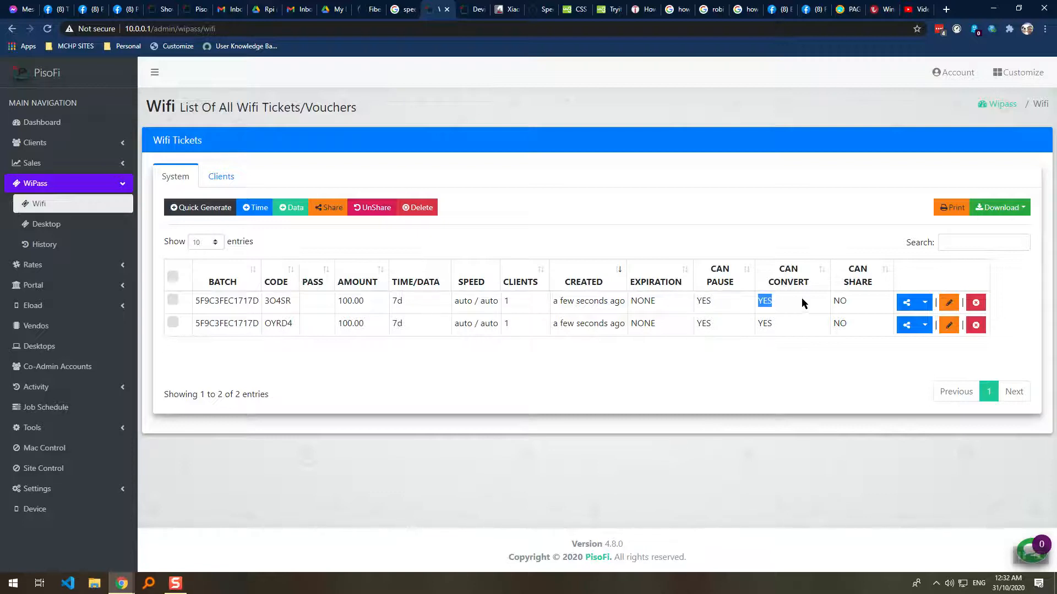
{"action": "double_click", "coordinate": [840, 300]}
Highlight the second ticket's pause and convert flags, then open Portal > Wifi Options.
{"action": "left_click_drag", "start_coordinate": [784, 326], "coordinate": [698, 325]}
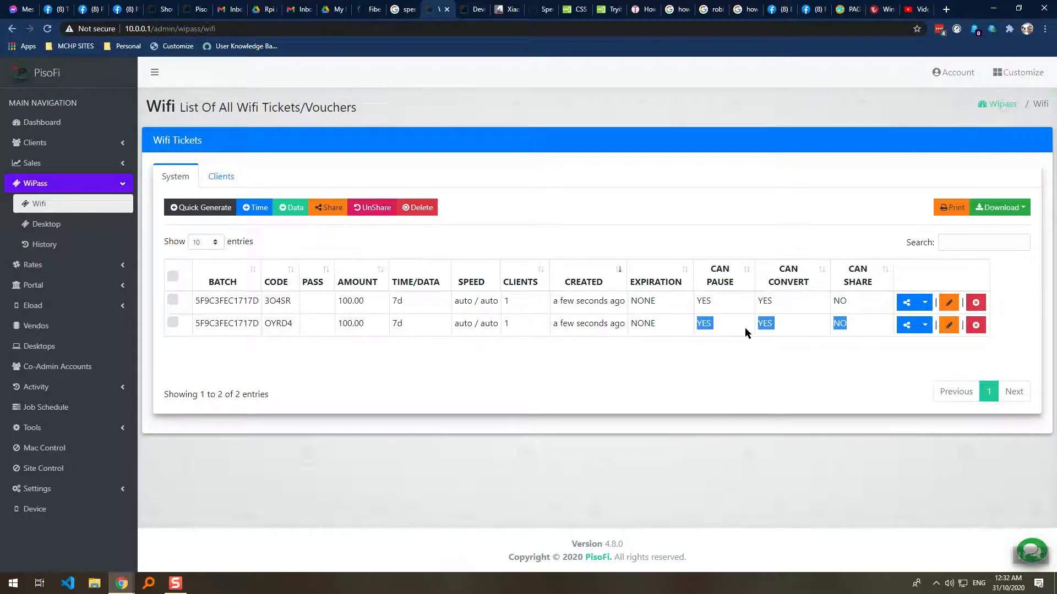
{"action": "left_click_drag", "start_coordinate": [782, 324], "coordinate": [698, 325]}
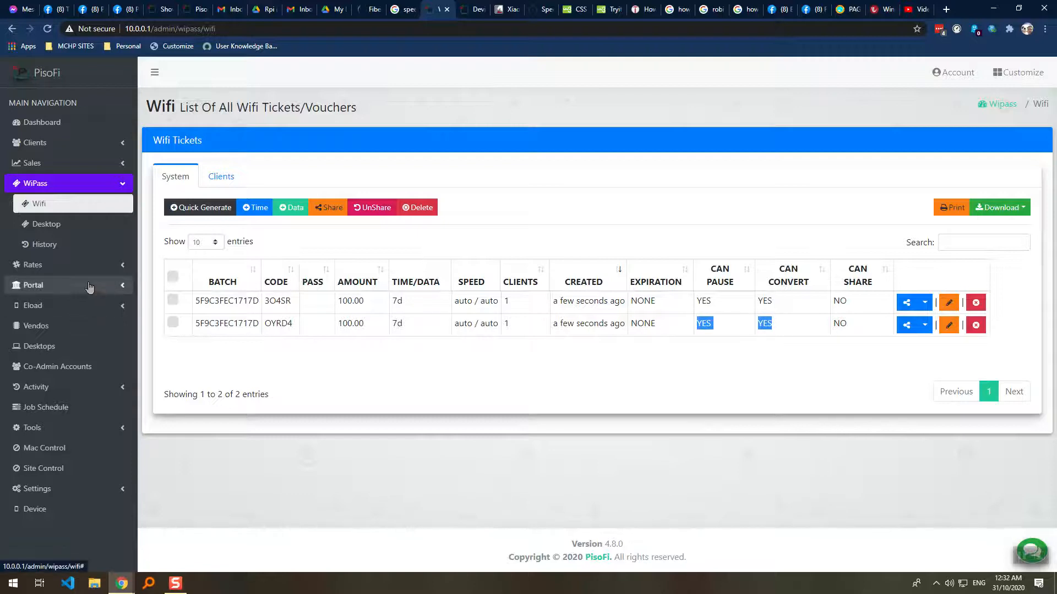
{"action": "left_click", "coordinate": [38, 285]}
{"action": "left_click", "coordinate": [54, 387]}
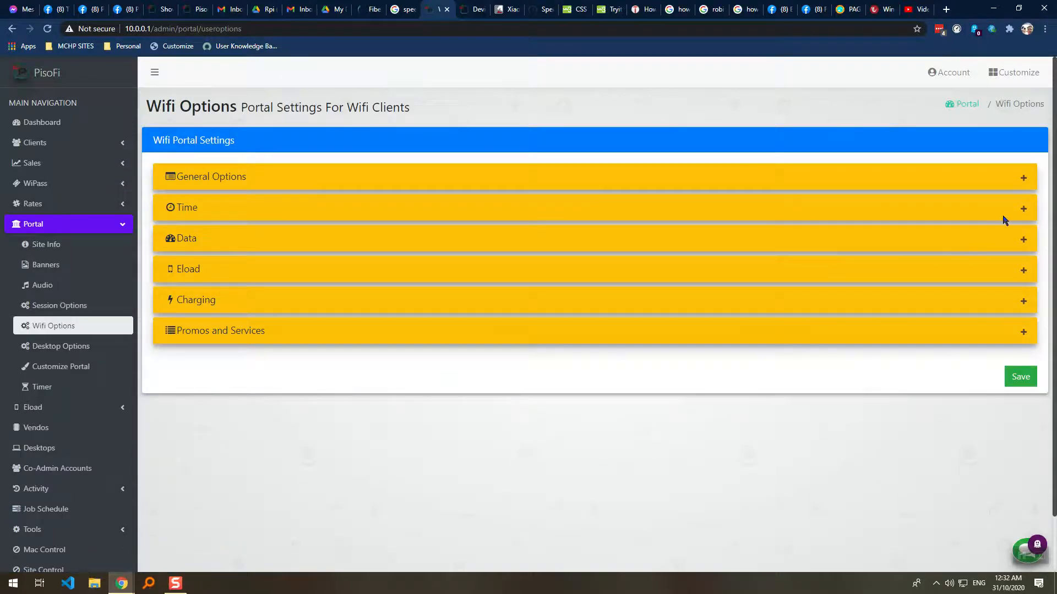
Expand the Time group and scroll its options, then check the first ticket's CAN SHARE value.
{"action": "left_click", "coordinate": [1023, 212]}
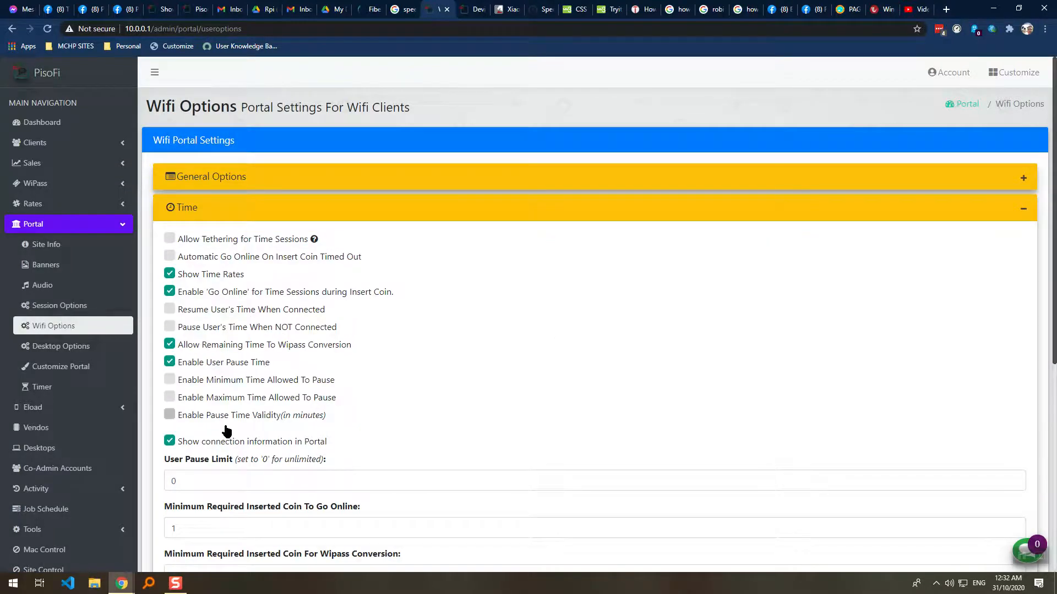
{"action": "scroll", "coordinate": [223, 421], "scroll_direction": "down", "scroll_amount": 2}
{"action": "scroll", "coordinate": [224, 422], "scroll_direction": "down", "scroll_amount": 2}
{"action": "scroll", "coordinate": [220, 408], "scroll_direction": "up", "scroll_amount": 3}
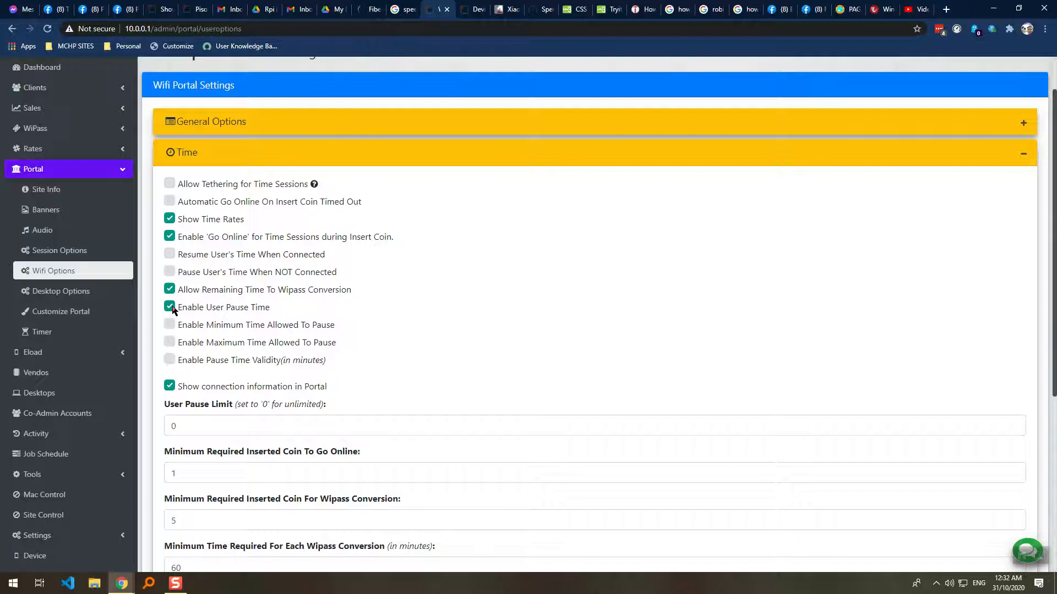
{"action": "scroll", "coordinate": [171, 310], "scroll_direction": "down", "scroll_amount": 3}
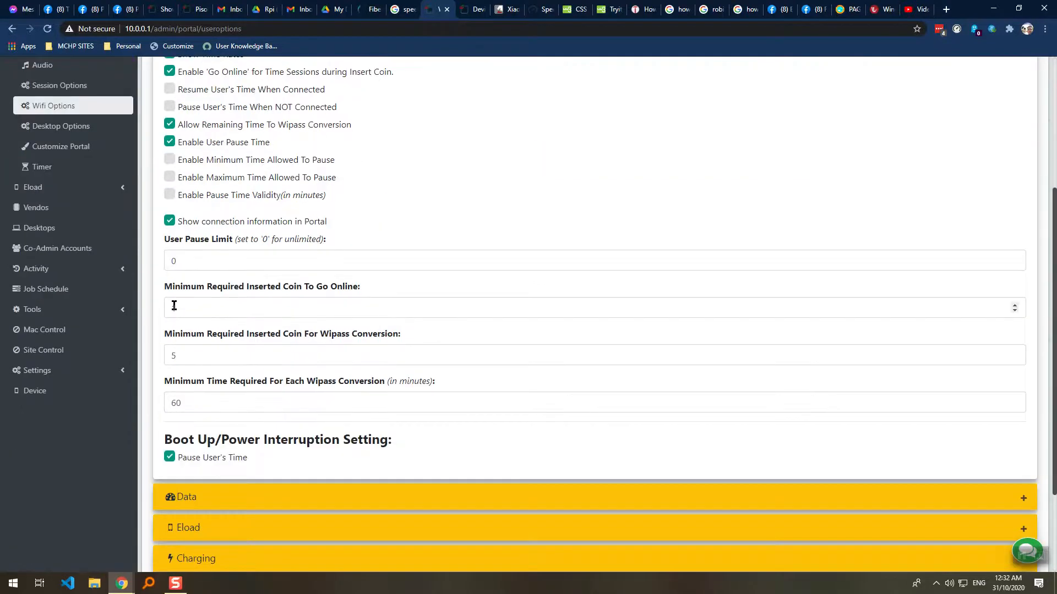
{"action": "scroll", "coordinate": [173, 306], "scroll_direction": "up", "scroll_amount": 1}
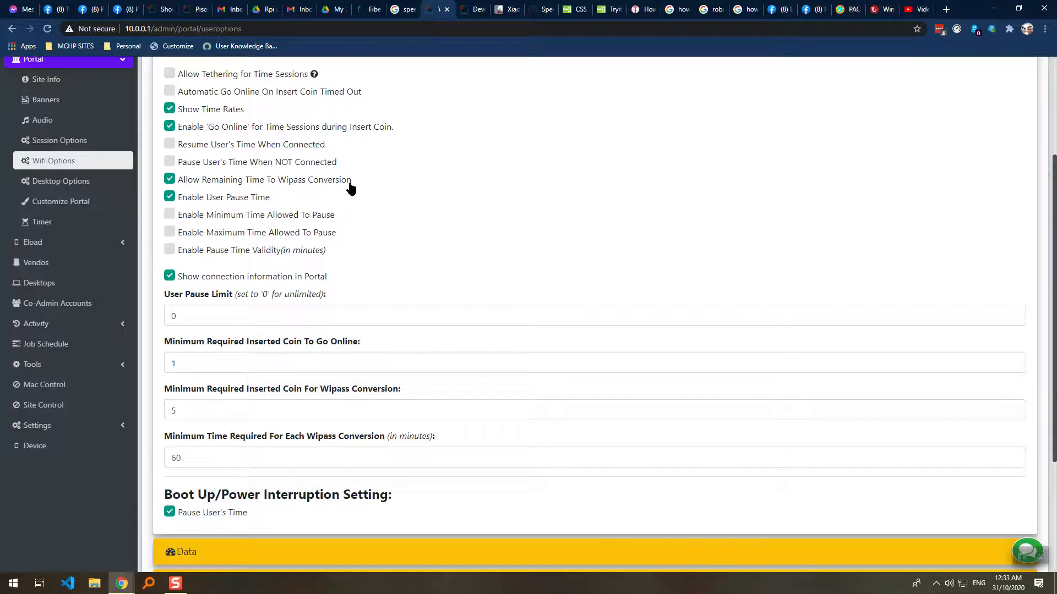
{"action": "left_click", "coordinate": [70, 159]}
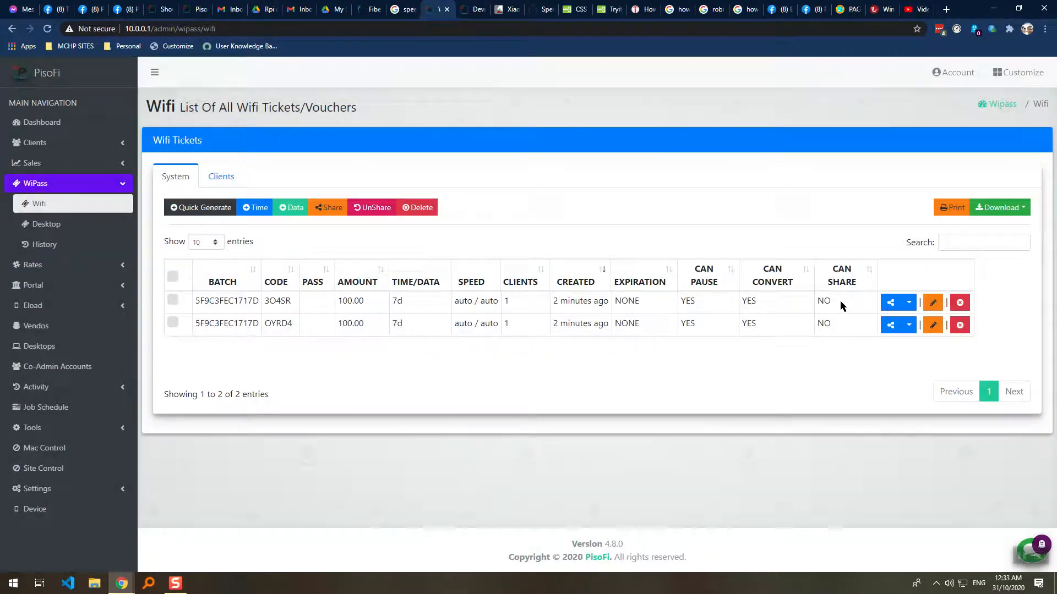
{"action": "left_click_drag", "start_coordinate": [840, 301], "coordinate": [809, 304]}
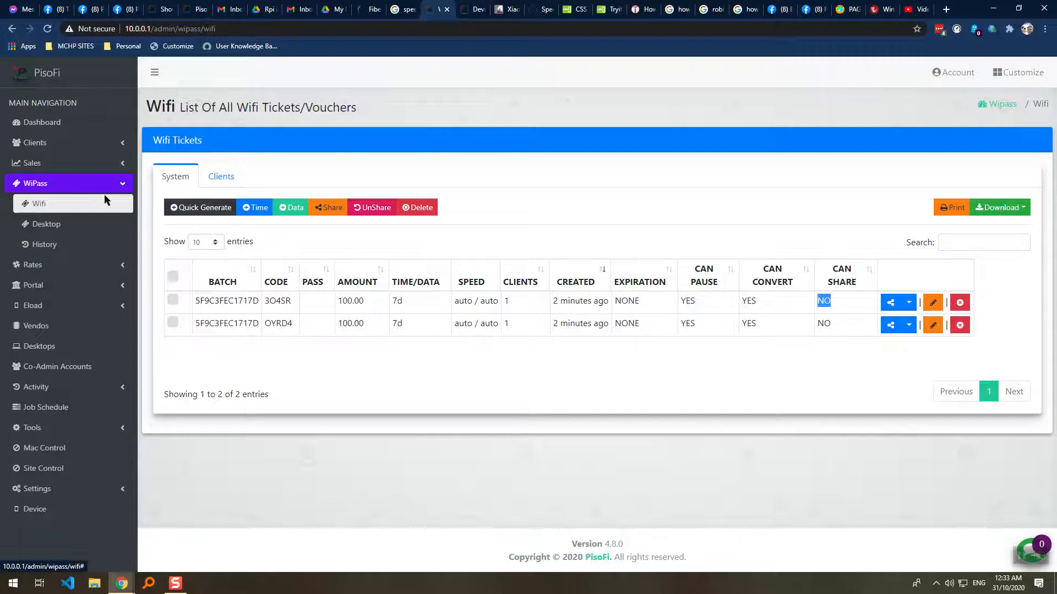
{"action": "left_click", "coordinate": [91, 285]}
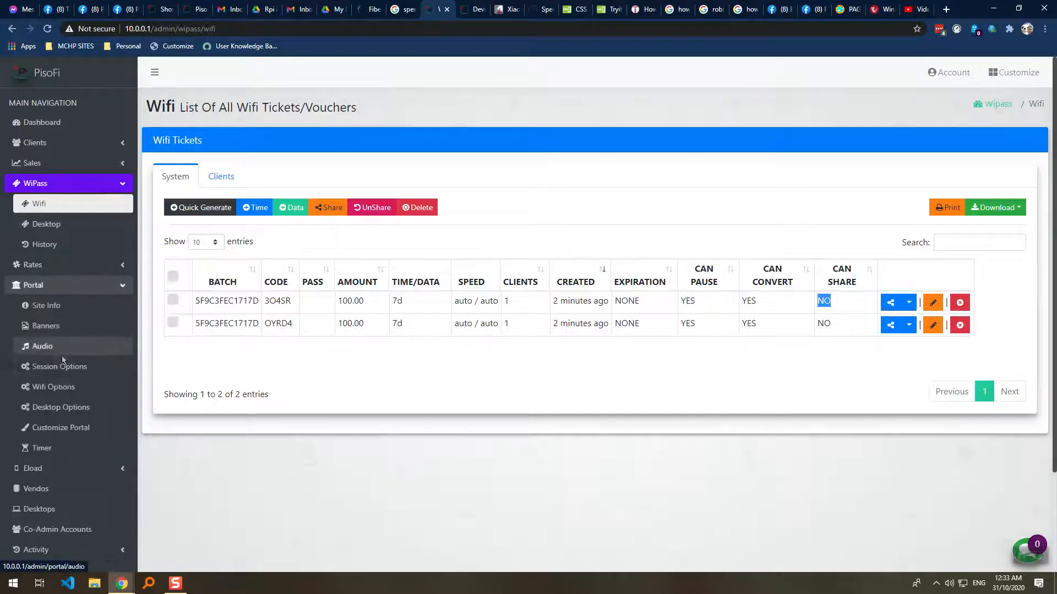
{"action": "left_click", "coordinate": [60, 369]}
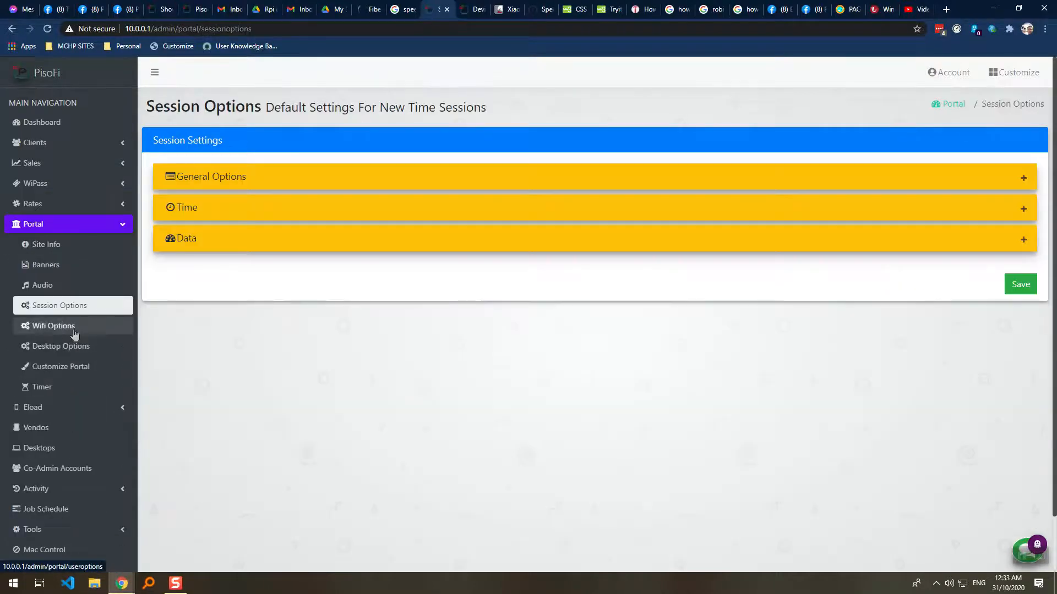
{"action": "left_click", "coordinate": [105, 330]}
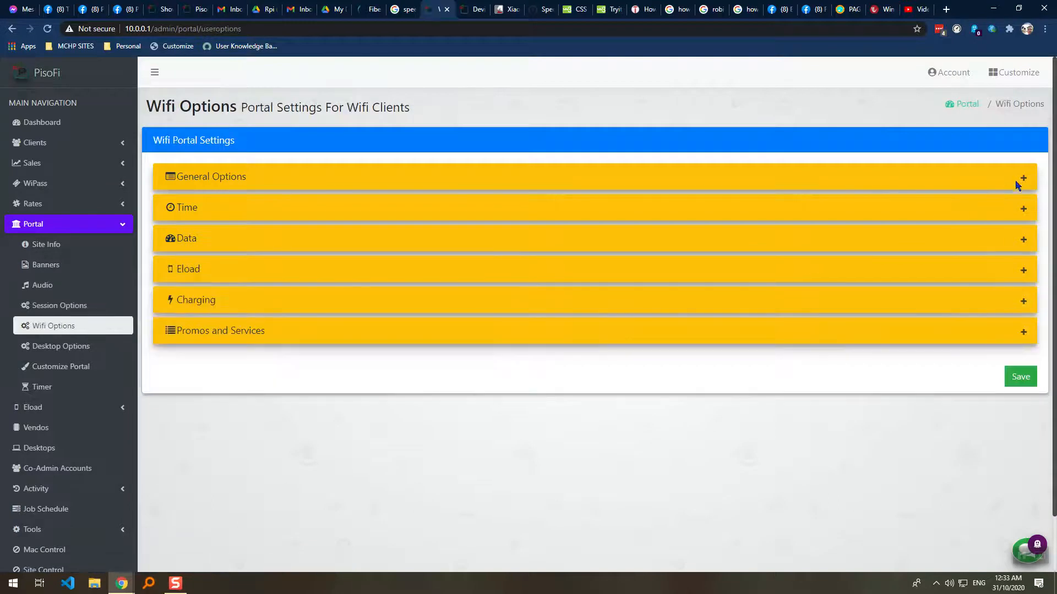
{"action": "left_click", "coordinate": [1021, 179]}
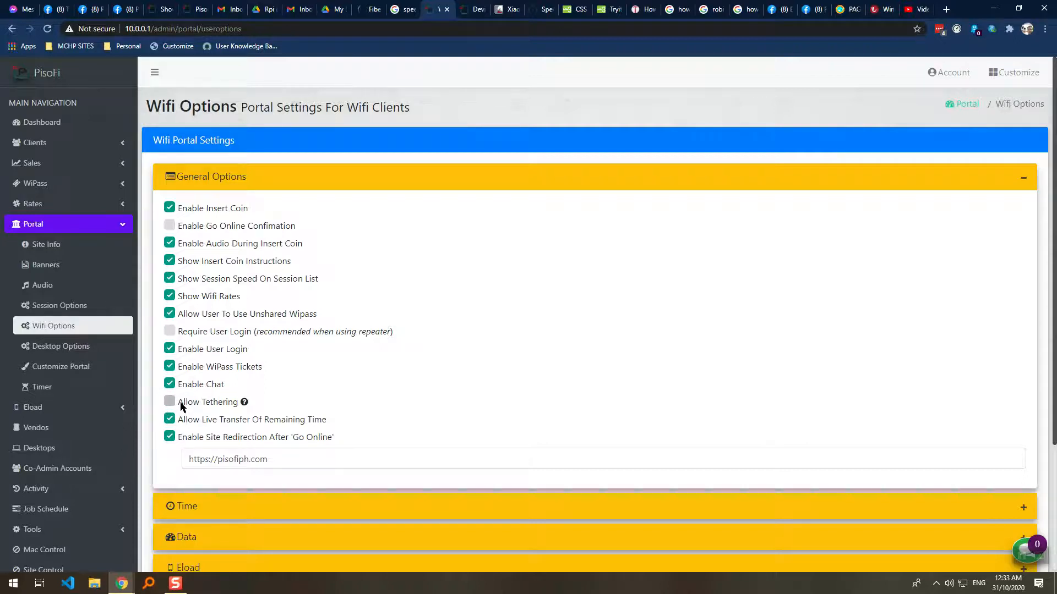
{"action": "scroll", "coordinate": [182, 406], "scroll_direction": "down", "scroll_amount": 1}
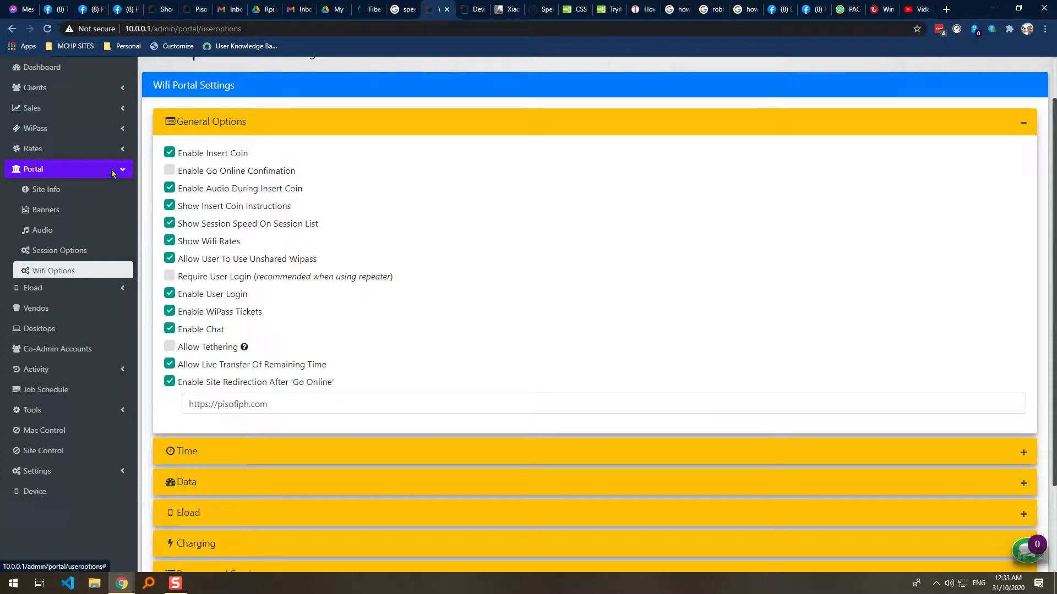
{"action": "left_click", "coordinate": [82, 129]}
{"action": "left_click", "coordinate": [72, 154]}
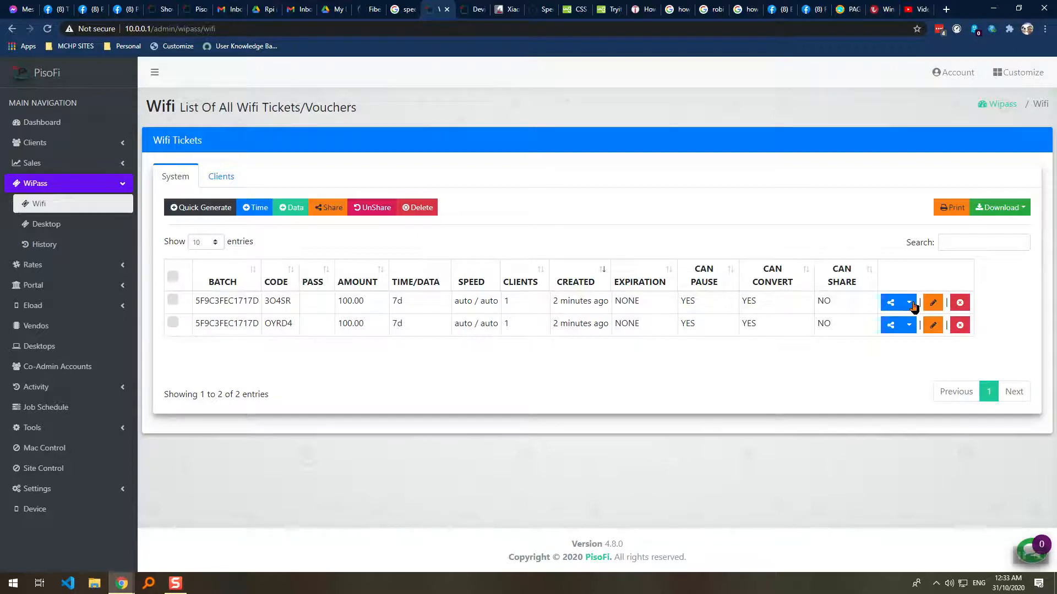
{"action": "left_click", "coordinate": [908, 302]}
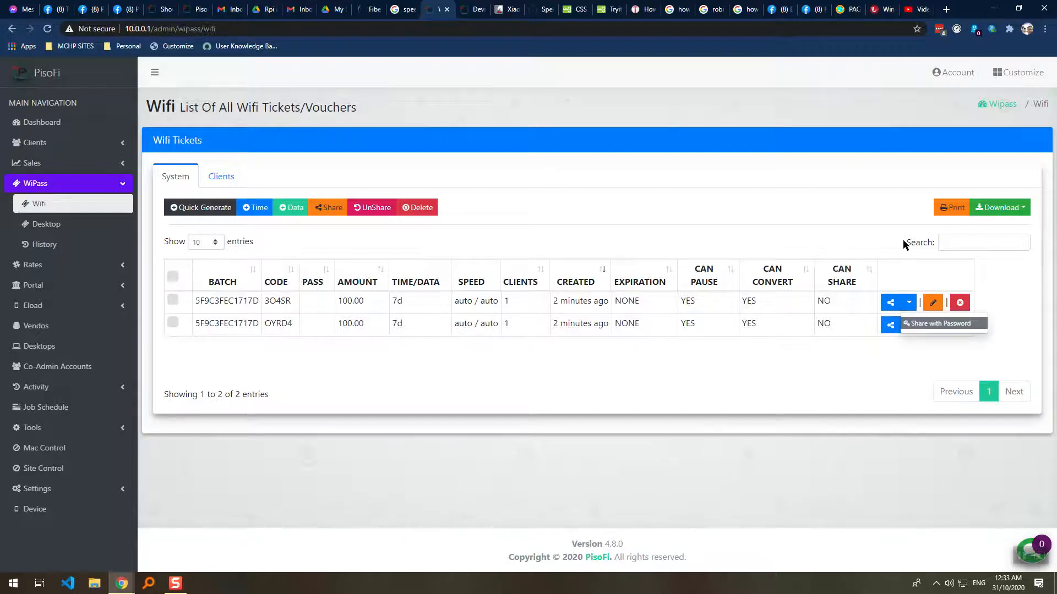
{"action": "left_click", "coordinate": [908, 325]}
{"action": "left_click", "coordinate": [908, 328]}
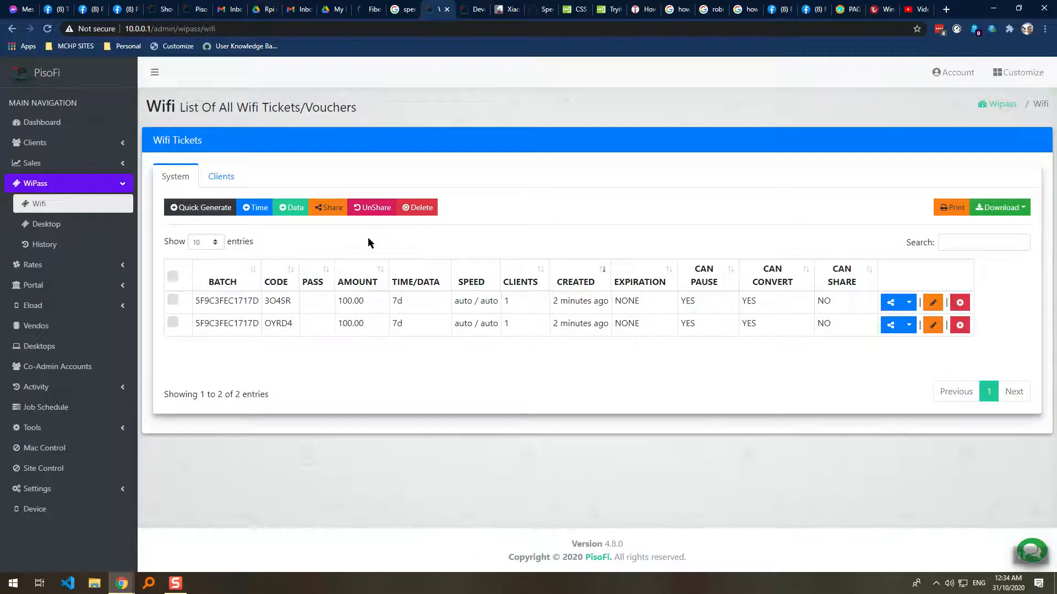
{"action": "left_click", "coordinate": [98, 187]}
{"action": "left_click", "coordinate": [98, 190]}
{"action": "left_click", "coordinate": [97, 189]}
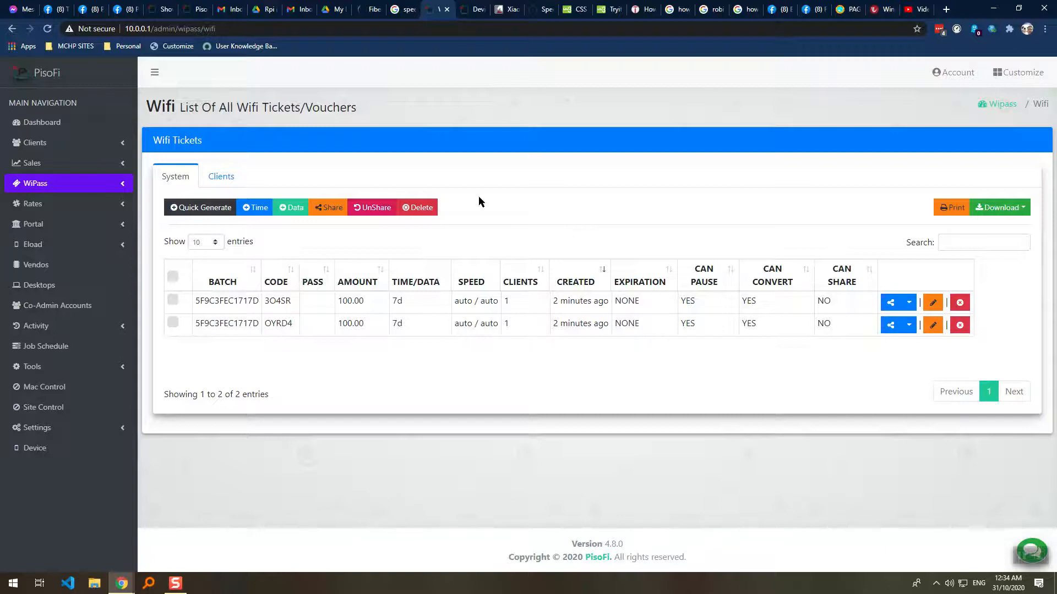
Switch between the Device Information and Wifi tickets tabs, loading the admin home once.
{"action": "left_click", "coordinate": [467, 10]}
{"action": "left_click", "coordinate": [438, 9]}
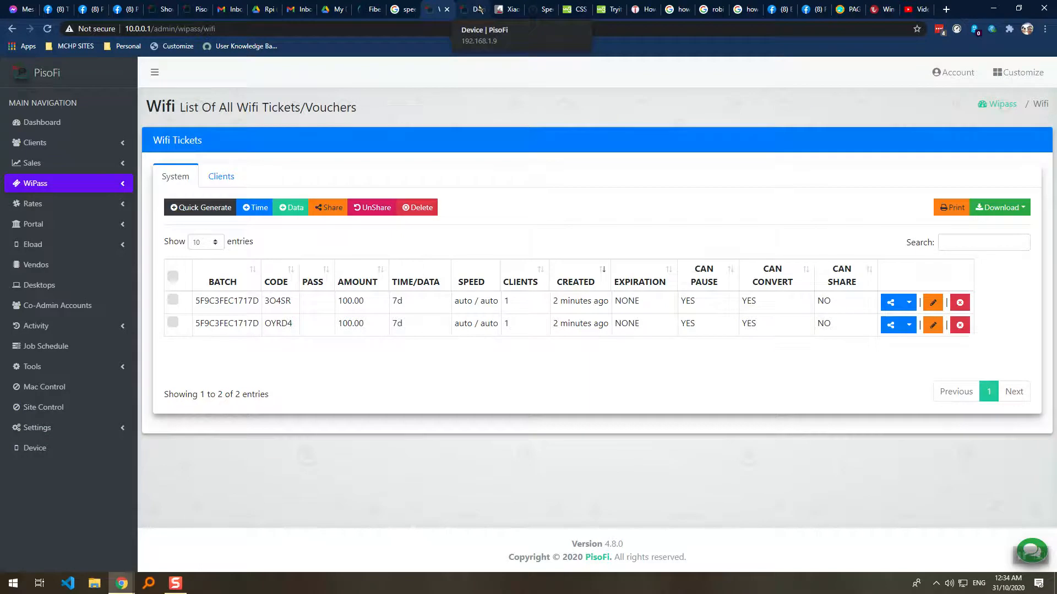
{"action": "left_click", "coordinate": [476, 9]}
{"action": "left_click", "coordinate": [438, 10]}
{"action": "left_click", "coordinate": [477, 9]}
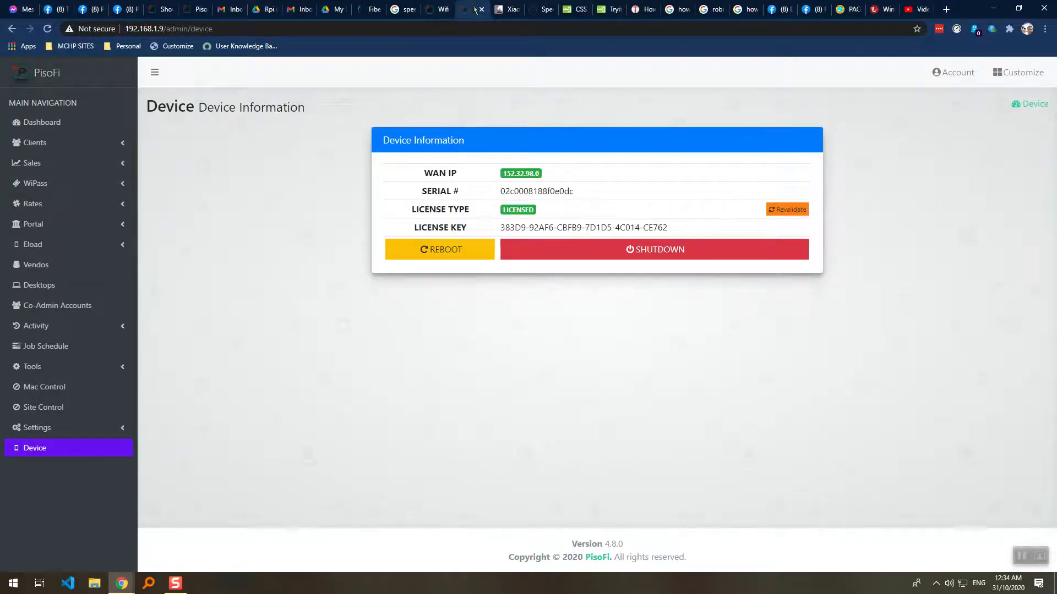
{"action": "left_click", "coordinate": [75, 80]}
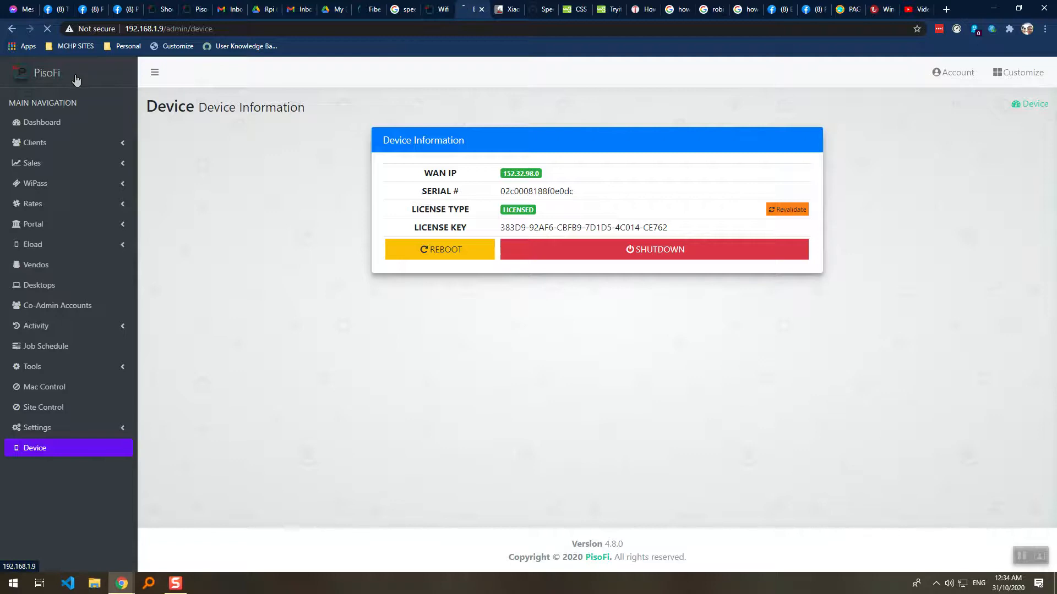
{"action": "left_click", "coordinate": [434, 11]}
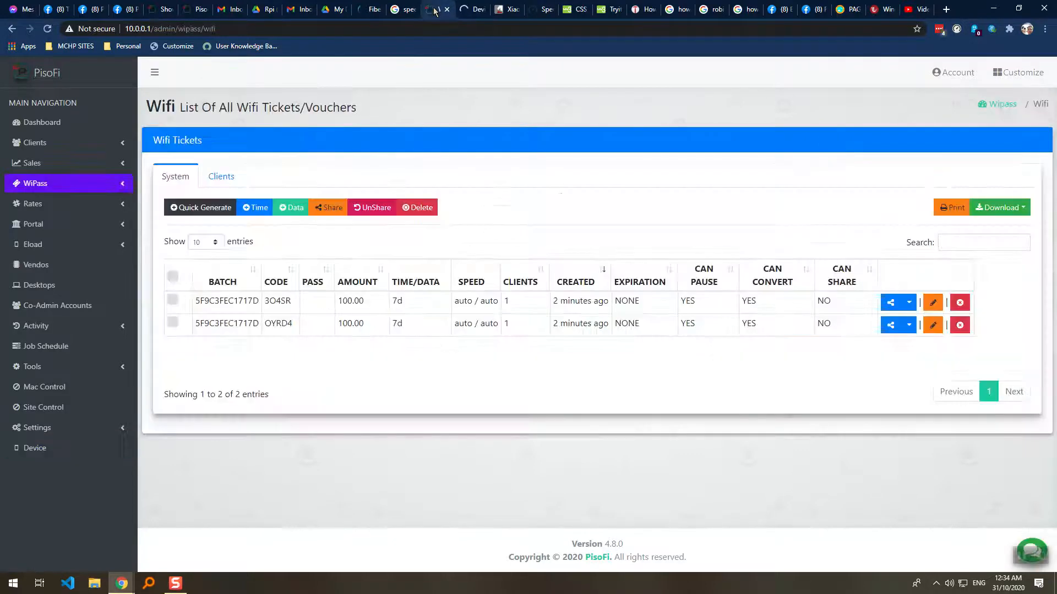
Close the Device Information tab, open the admin home in a new tab, and return to Wifi tickets.
{"action": "left_click", "coordinate": [74, 226]}
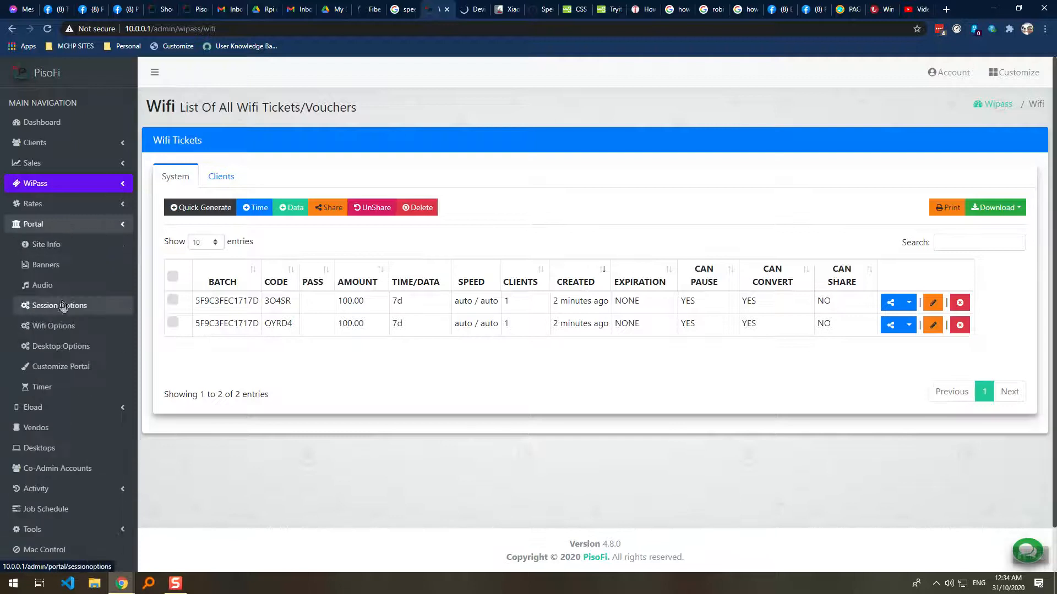
{"action": "left_click", "coordinate": [473, 10]}
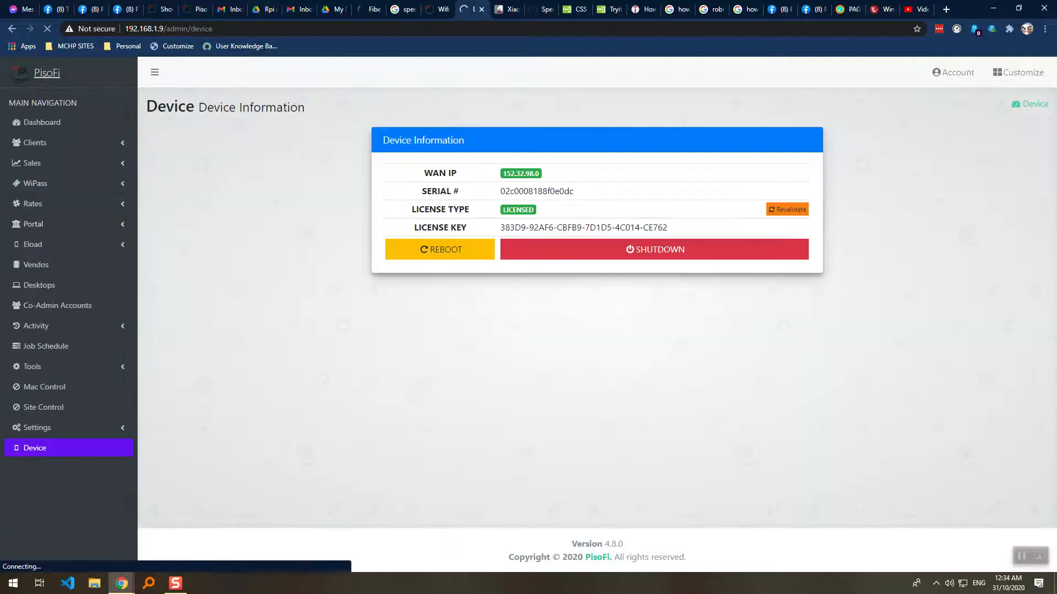
{"action": "right_click", "coordinate": [83, 80]}
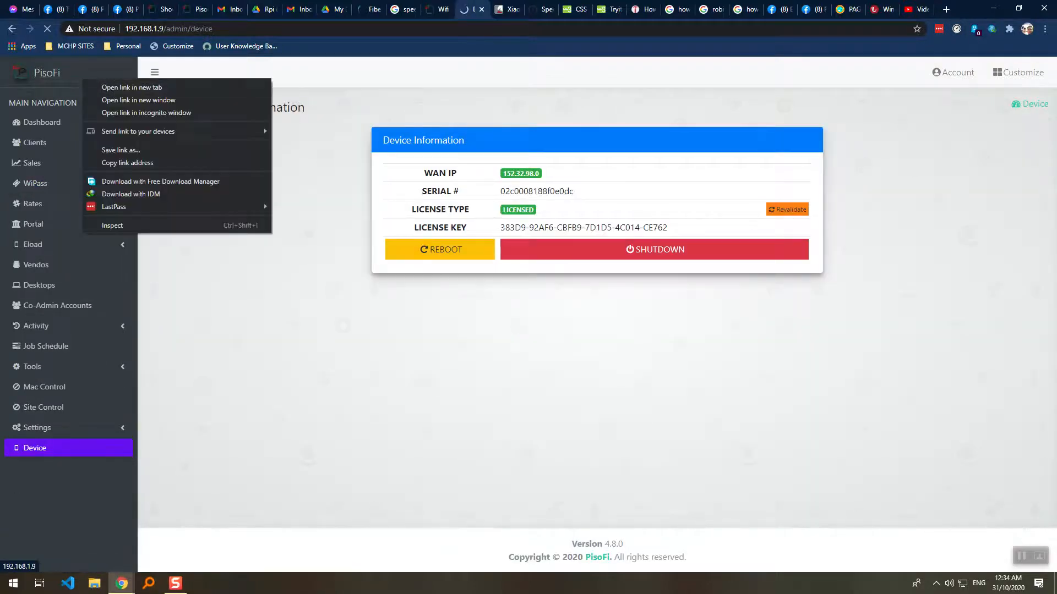
{"action": "left_click", "coordinate": [484, 8]}
{"action": "left_click", "coordinate": [439, 9]}
{"action": "right_click", "coordinate": [53, 74]}
{"action": "left_click", "coordinate": [77, 84]}
{"action": "left_click", "coordinate": [467, 8]}
{"action": "left_click", "coordinate": [439, 7]}
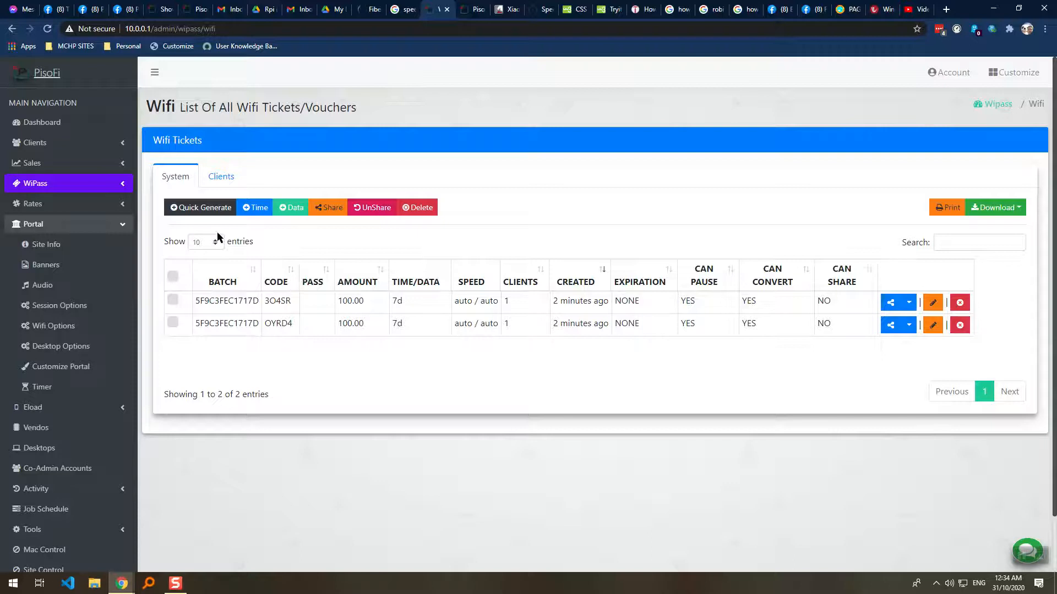
In Wifi Options General Options, untick Allow User To Use Unshared Wipass and save with OK.
{"action": "left_click", "coordinate": [90, 329]}
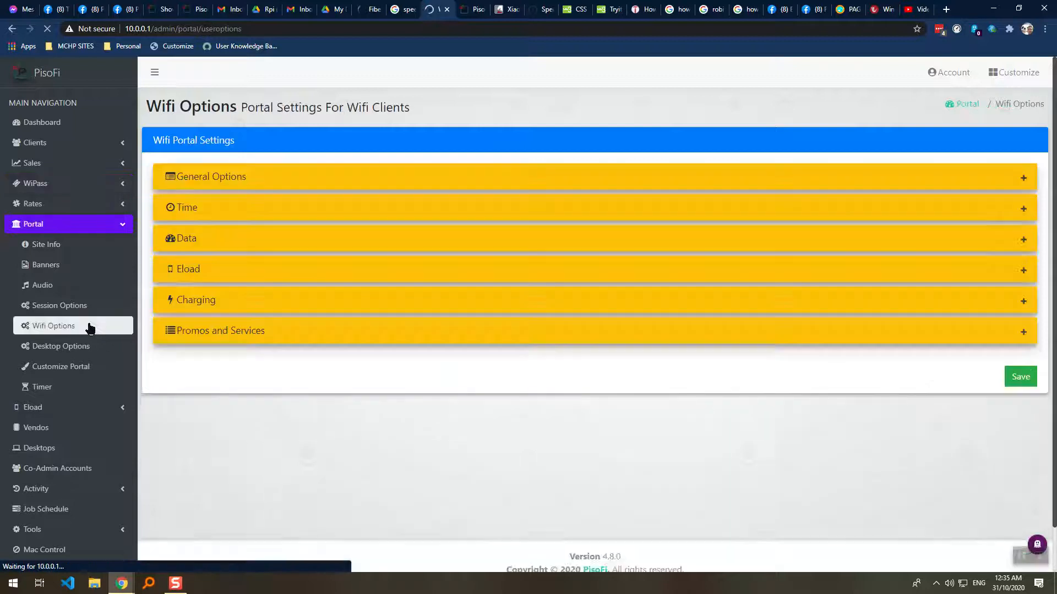
{"action": "left_click", "coordinate": [1023, 184]}
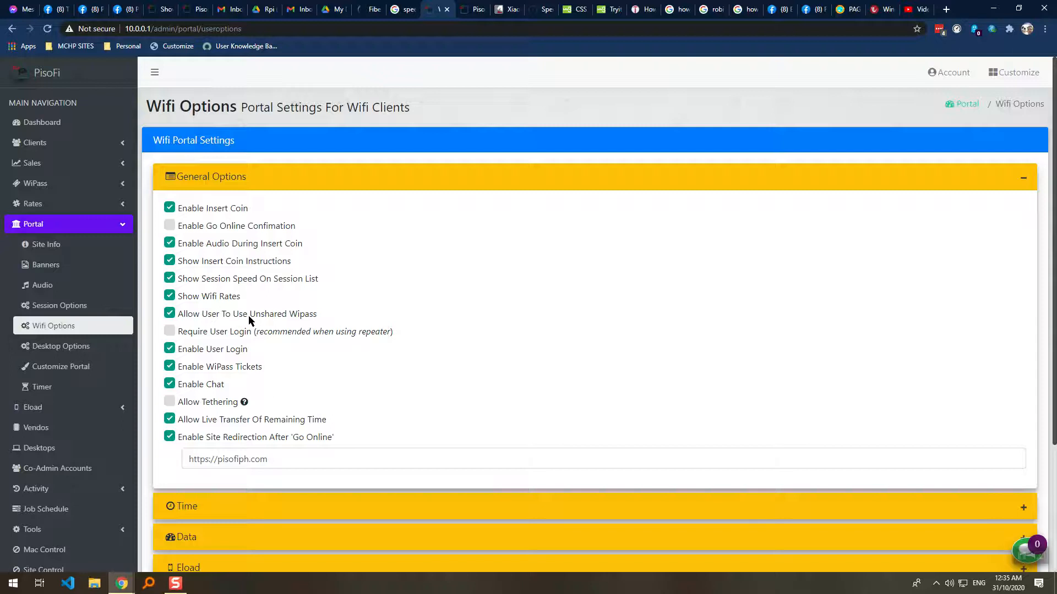
{"action": "left_click", "coordinate": [171, 316]}
{"action": "scroll", "coordinate": [489, 415], "scroll_direction": "down", "scroll_amount": 3}
{"action": "scroll", "coordinate": [1036, 521], "scroll_direction": "up", "scroll_amount": 1}
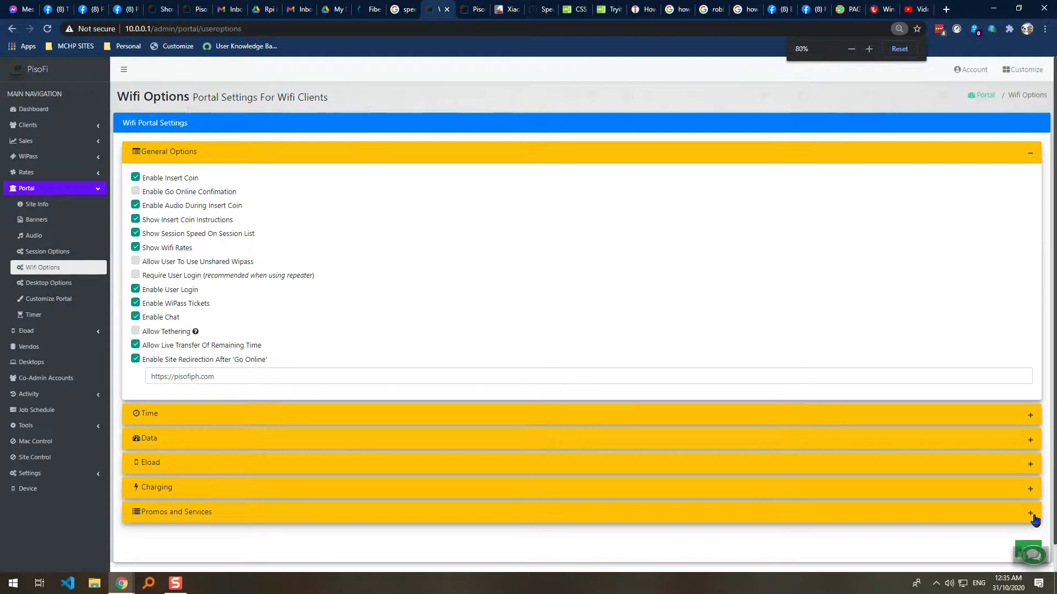
{"action": "scroll", "coordinate": [1029, 528], "scroll_direction": "up", "scroll_amount": 2}
{"action": "left_click", "coordinate": [1024, 510]}
{"action": "left_click", "coordinate": [575, 185]}
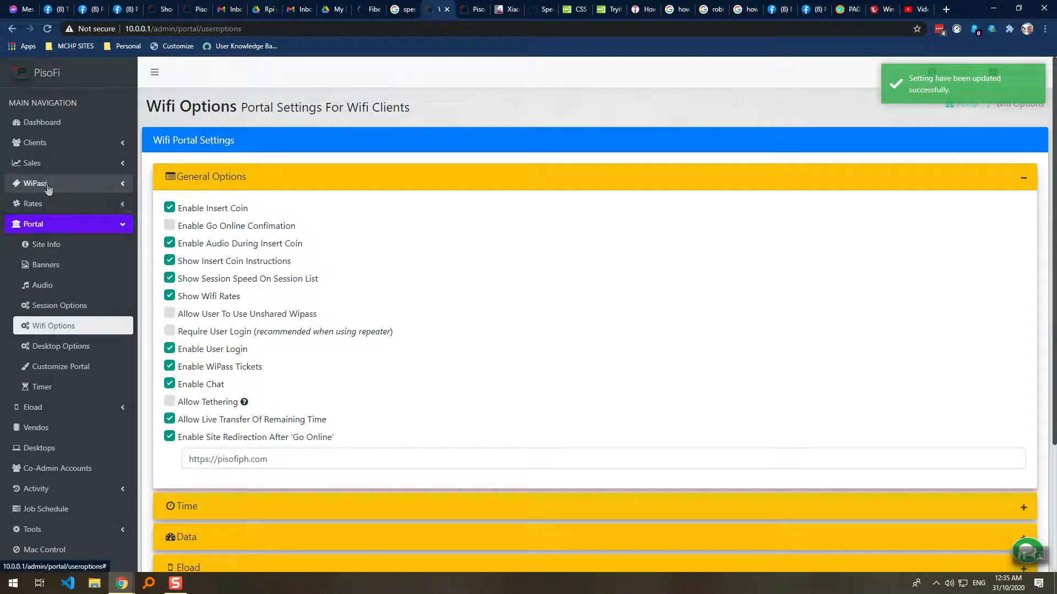
{"action": "left_click", "coordinate": [44, 184]}
Select the first ticket's code 3O4SR and reload the captive portal tab.
{"action": "left_click", "coordinate": [40, 210]}
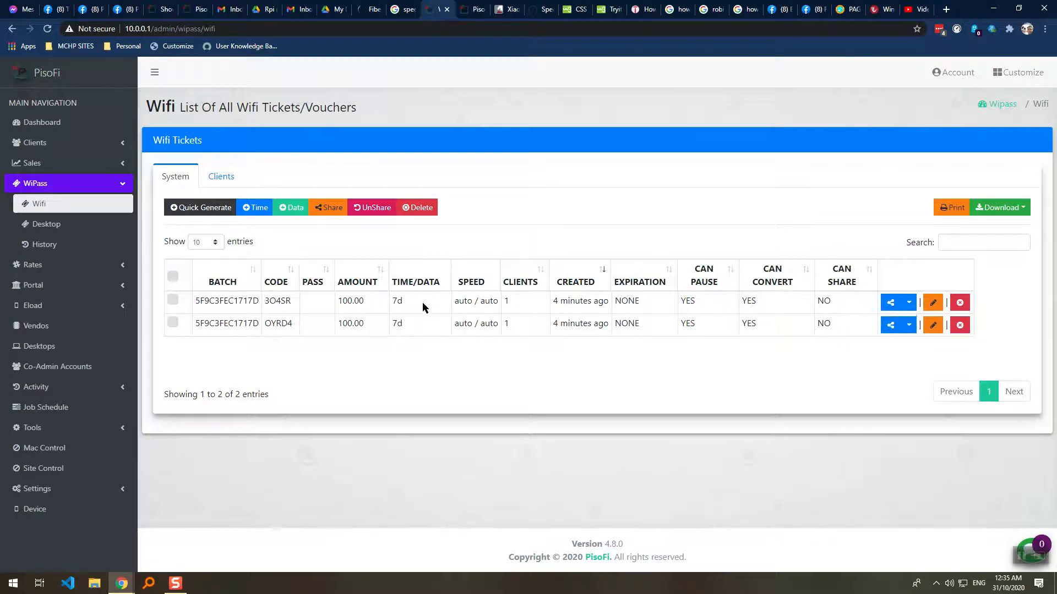
{"action": "double_click", "coordinate": [273, 303]}
{"action": "key", "text": "ctrl+c"}
{"action": "key", "text": "ctrl+Tab"}
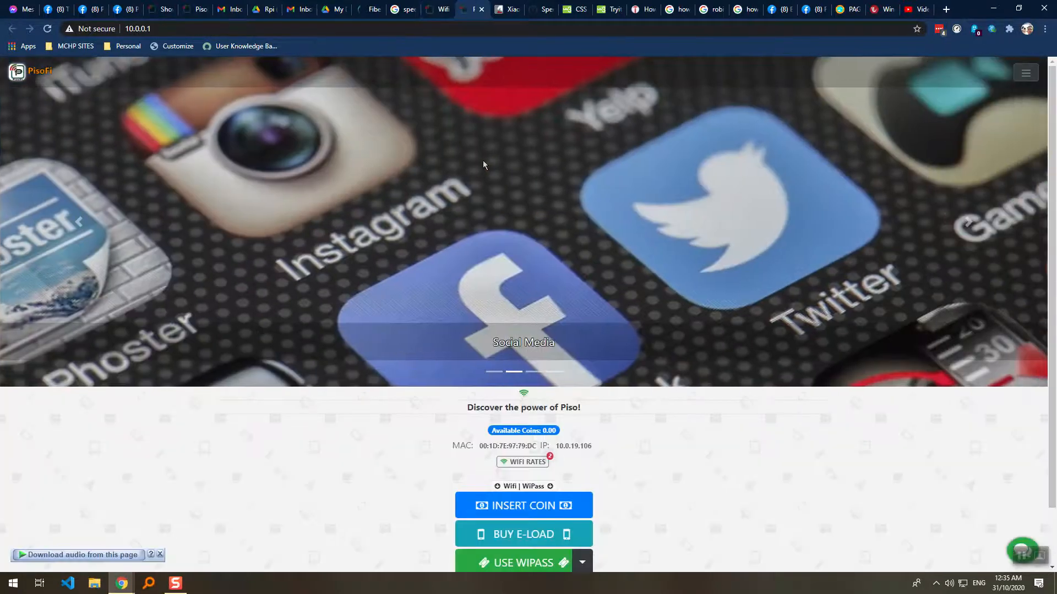
{"action": "key", "text": "F5"}
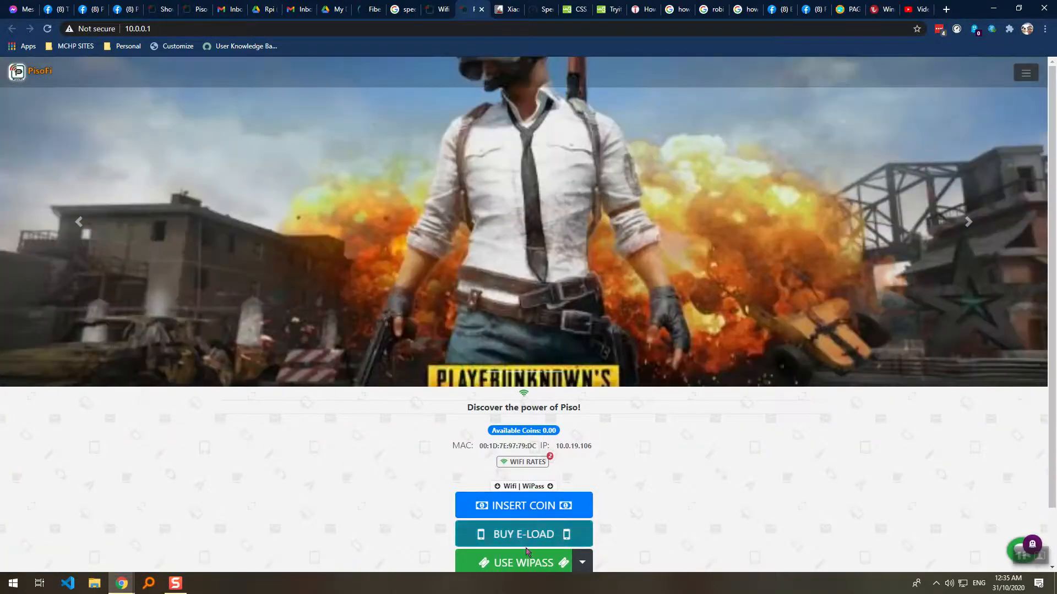
{"action": "left_click", "coordinate": [522, 562]}
{"action": "left_click", "coordinate": [521, 158]}
{"action": "key", "text": "ctrl+v"}
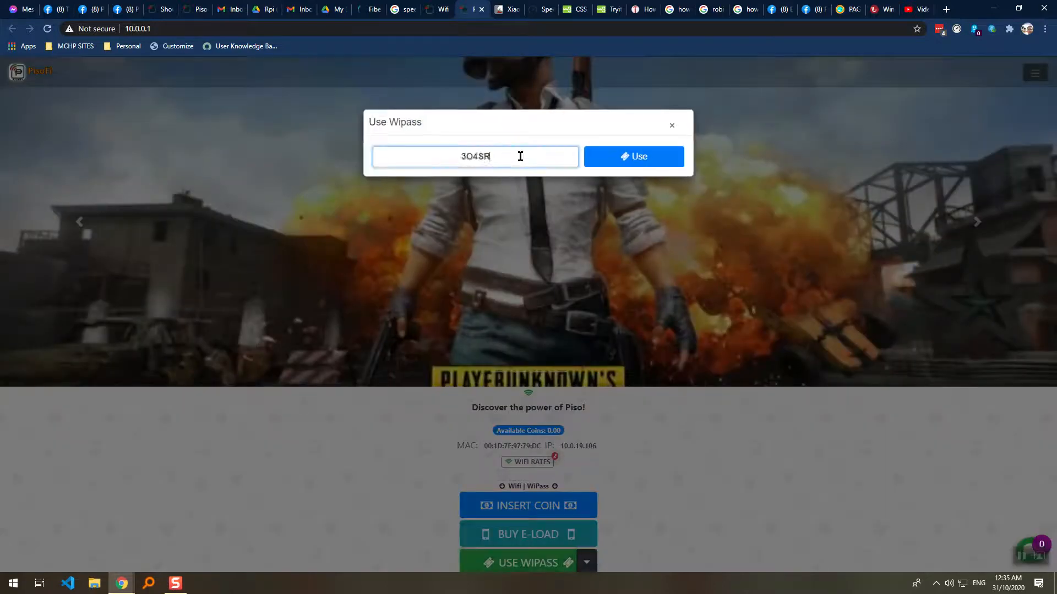
{"action": "left_click", "coordinate": [624, 161]}
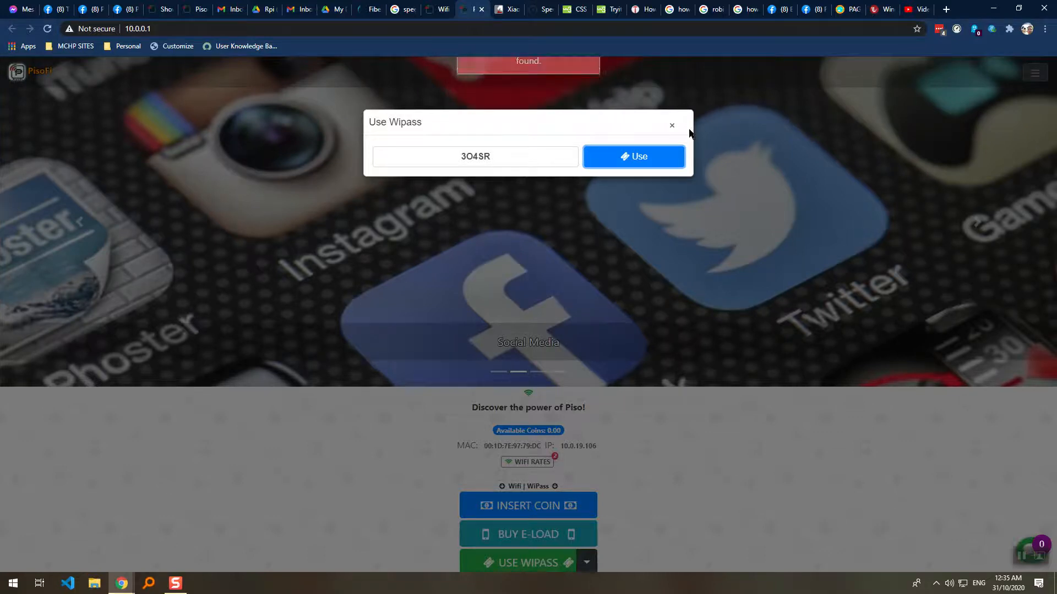
{"action": "left_click", "coordinate": [672, 125]}
{"action": "left_click", "coordinate": [438, 10]}
{"action": "left_click", "coordinate": [584, 321]}
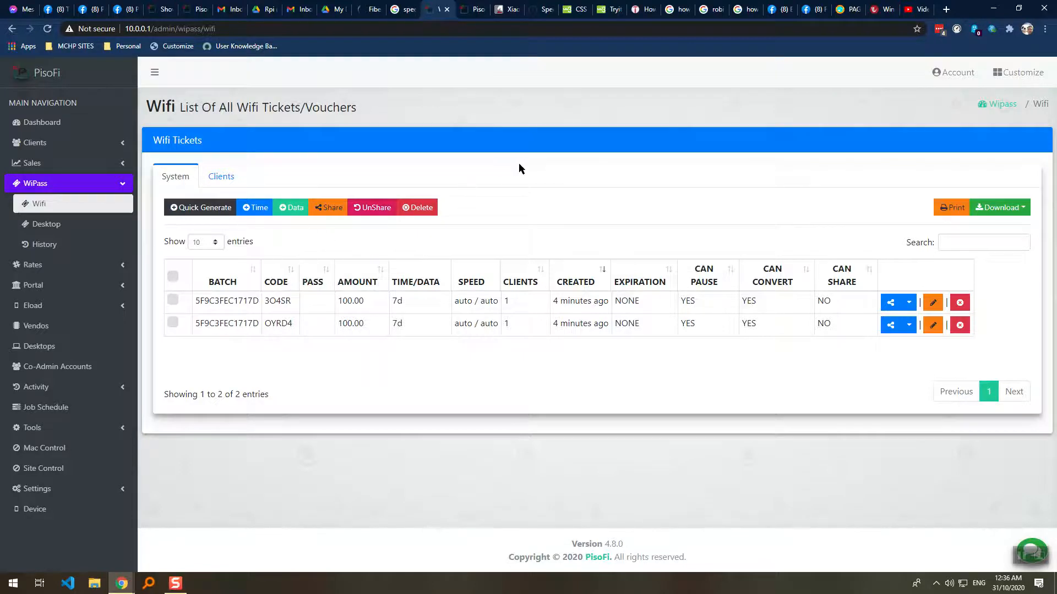
Open Portal > Wifi Options and expand its General Options group.
{"action": "left_click", "coordinate": [474, 9]}
{"action": "left_click", "coordinate": [425, 8]}
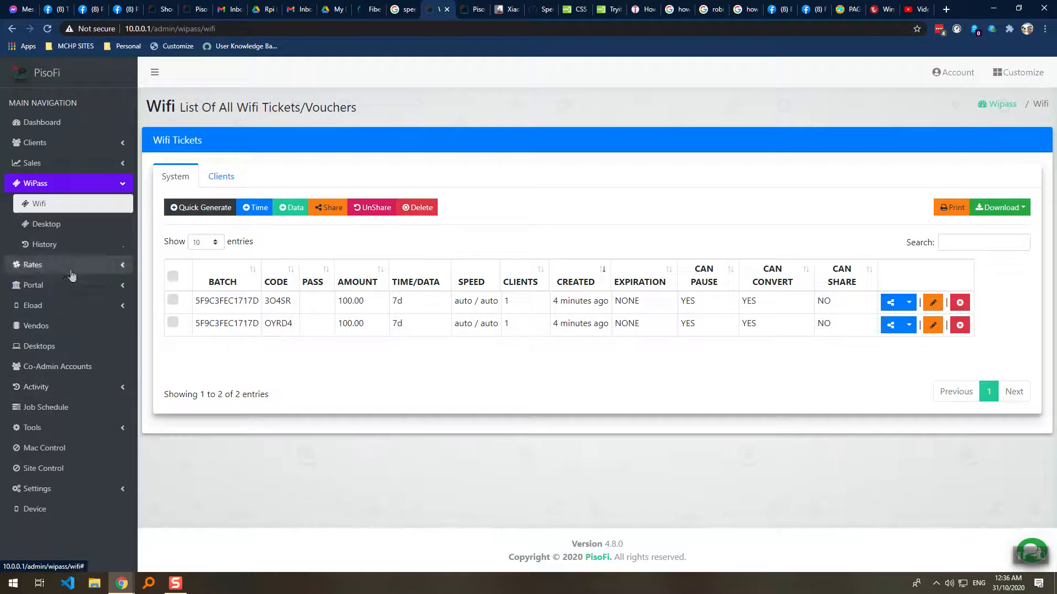
{"action": "left_click", "coordinate": [55, 285]}
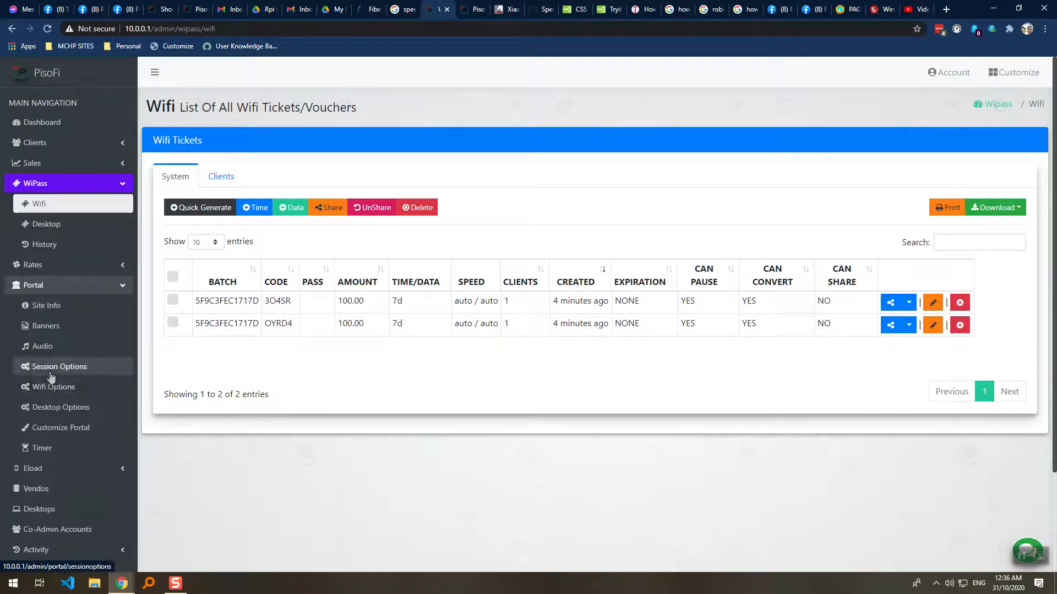
{"action": "left_click", "coordinate": [53, 387]}
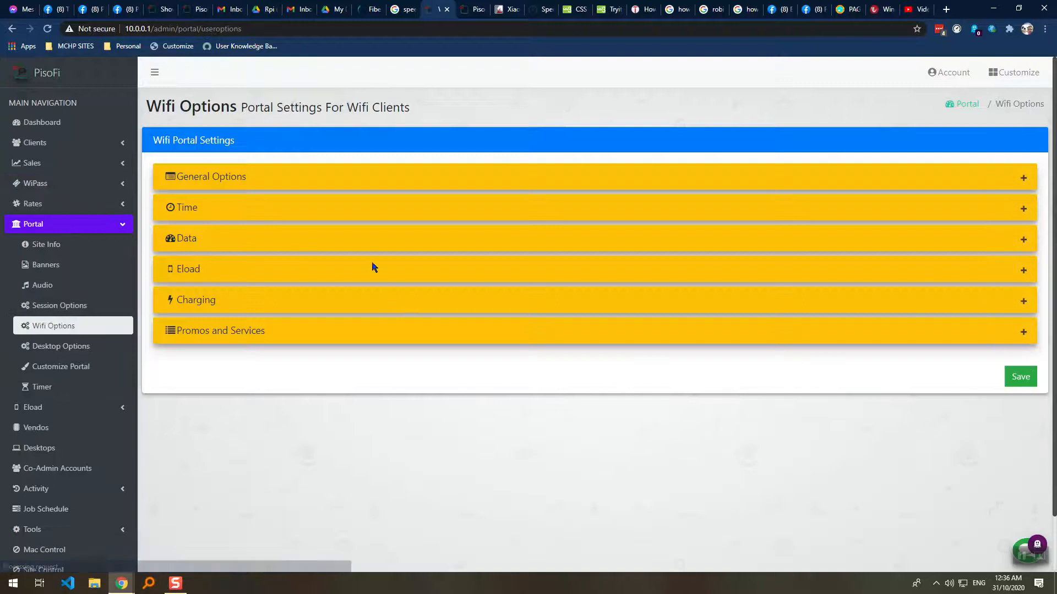
{"action": "left_click", "coordinate": [1020, 209]}
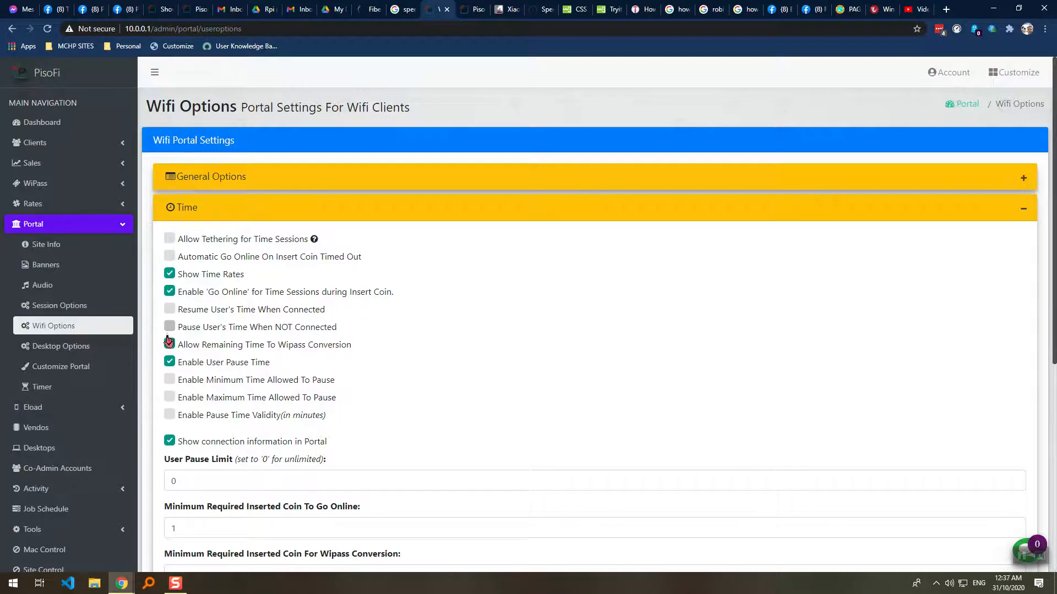
{"action": "left_click", "coordinate": [1023, 178]}
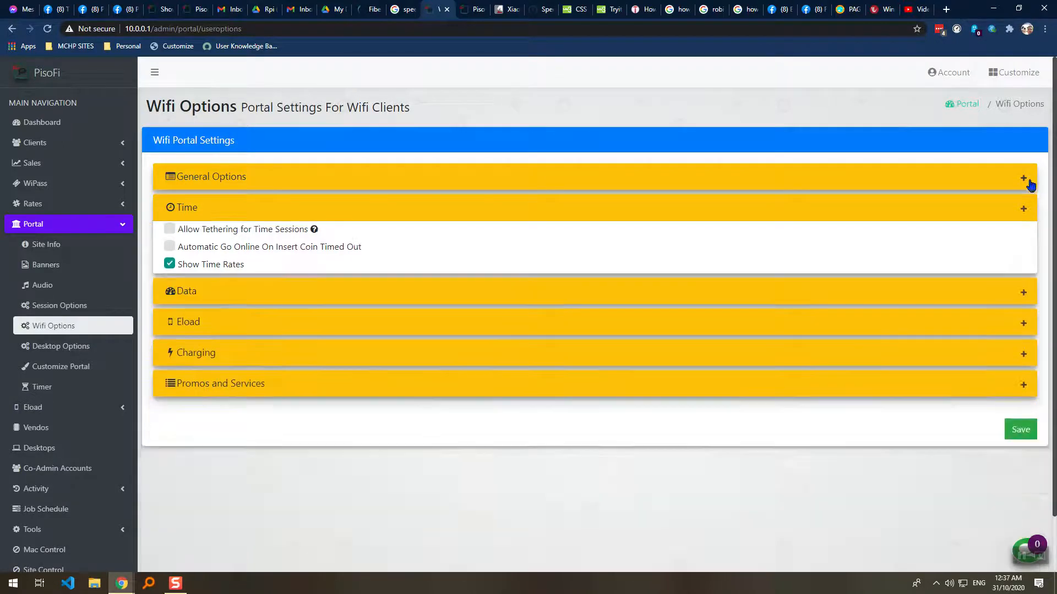
Tick Allow User To Use Unshared Wipass and save the Wifi options with OK.
{"action": "left_click", "coordinate": [170, 313]}
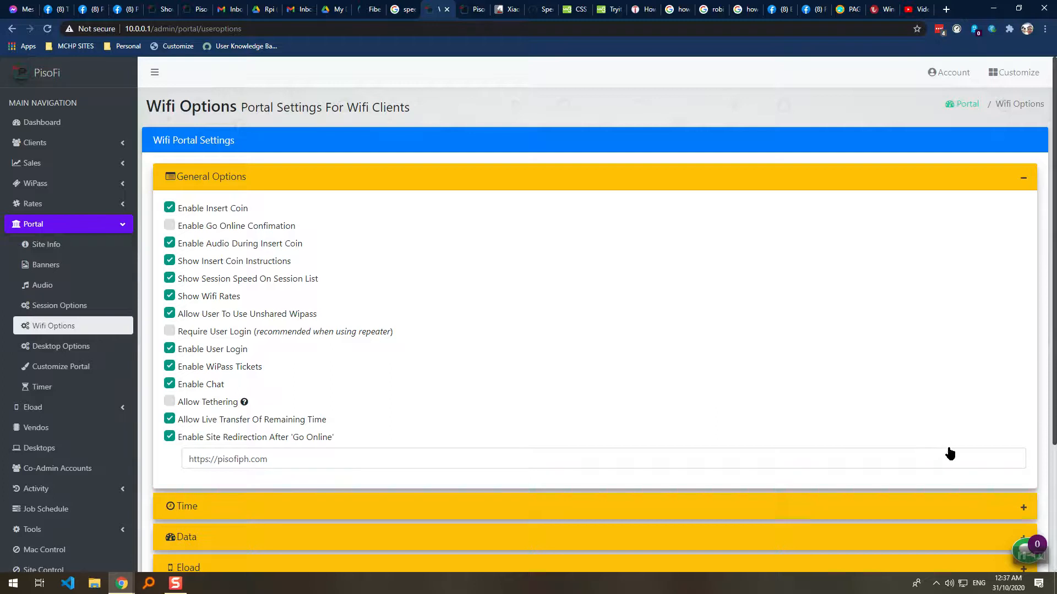
{"action": "scroll", "coordinate": [991, 485], "scroll_direction": "down", "scroll_amount": 3}
{"action": "left_click", "coordinate": [1021, 511]}
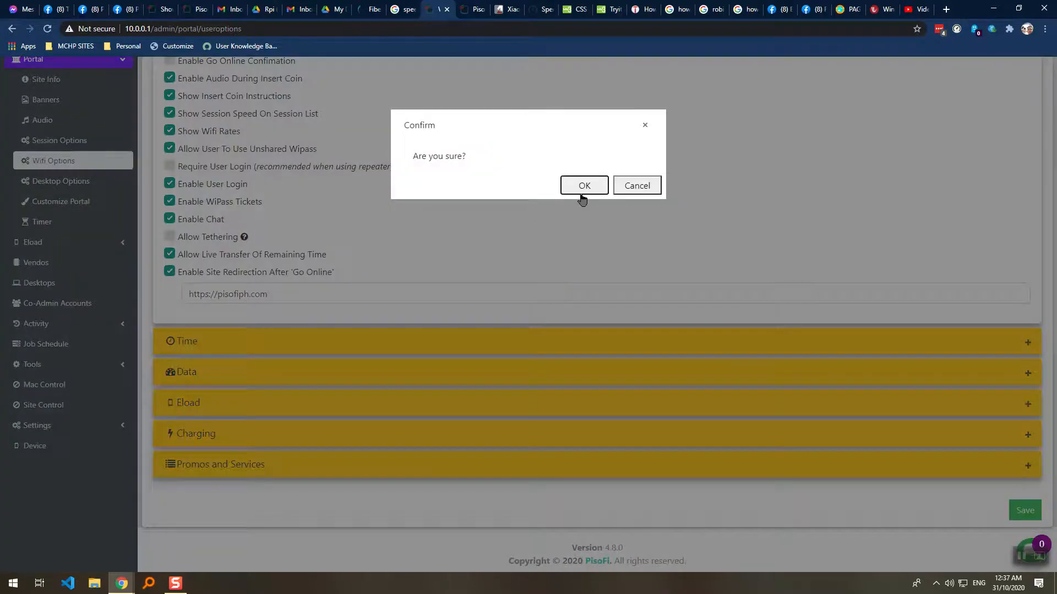
{"action": "left_click", "coordinate": [584, 185]}
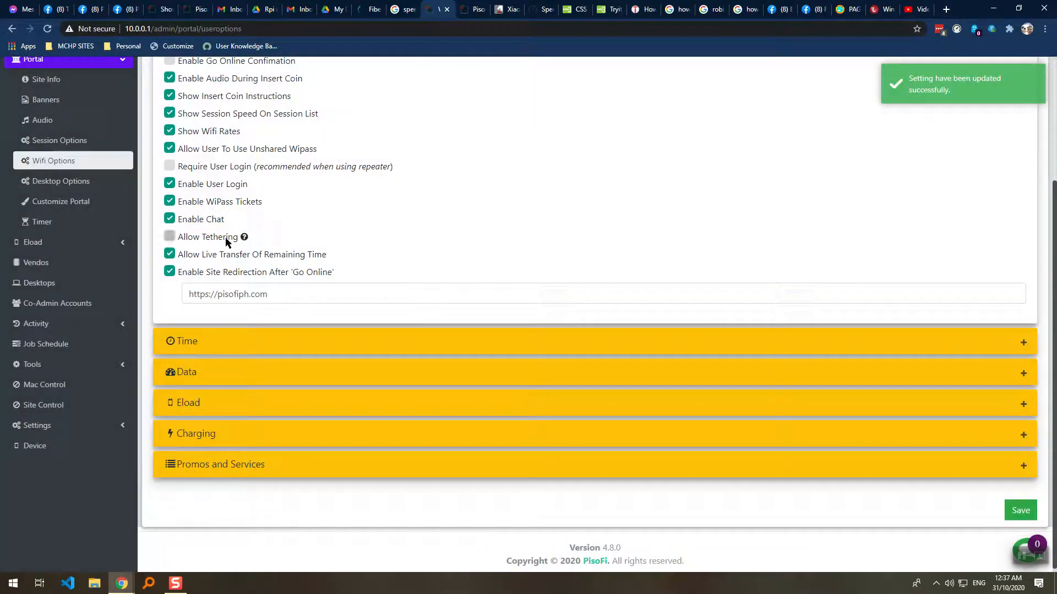
{"action": "scroll", "coordinate": [226, 238], "scroll_direction": "up", "scroll_amount": 1}
{"action": "left_click", "coordinate": [34, 214]}
Glance at the captive portal, then go back and open the WiPass Wifi tickets list.
{"action": "left_click", "coordinate": [63, 81]}
{"action": "key", "text": "alt+Left"}
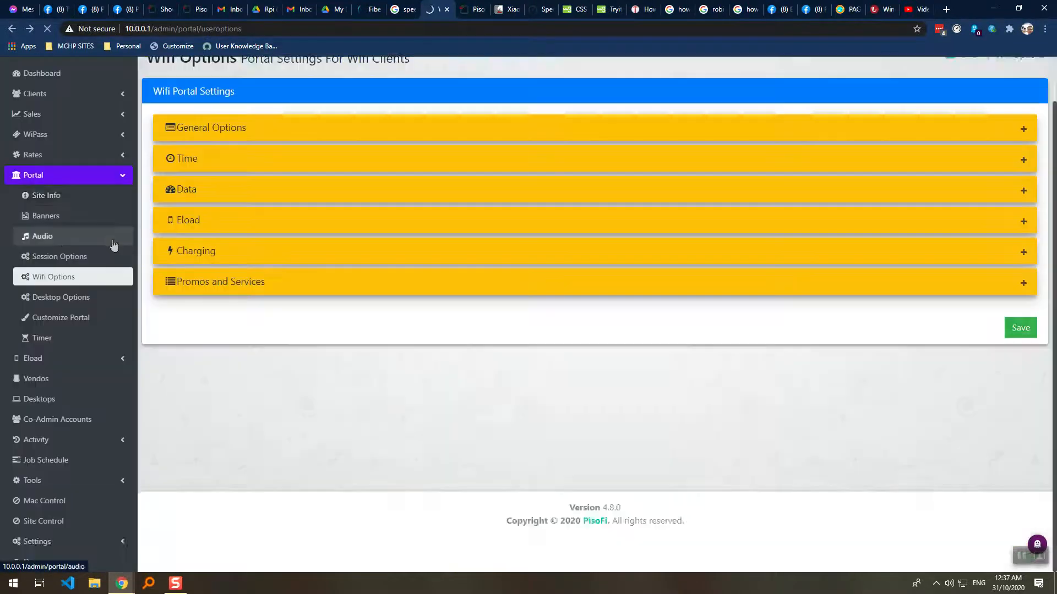
{"action": "left_click", "coordinate": [62, 185]}
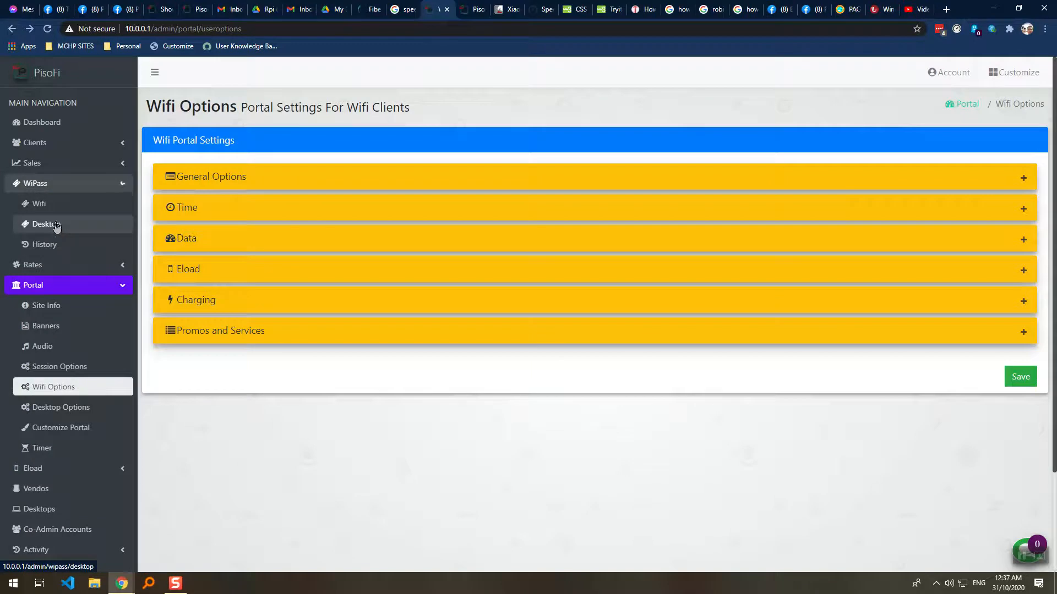
{"action": "left_click", "coordinate": [55, 205]}
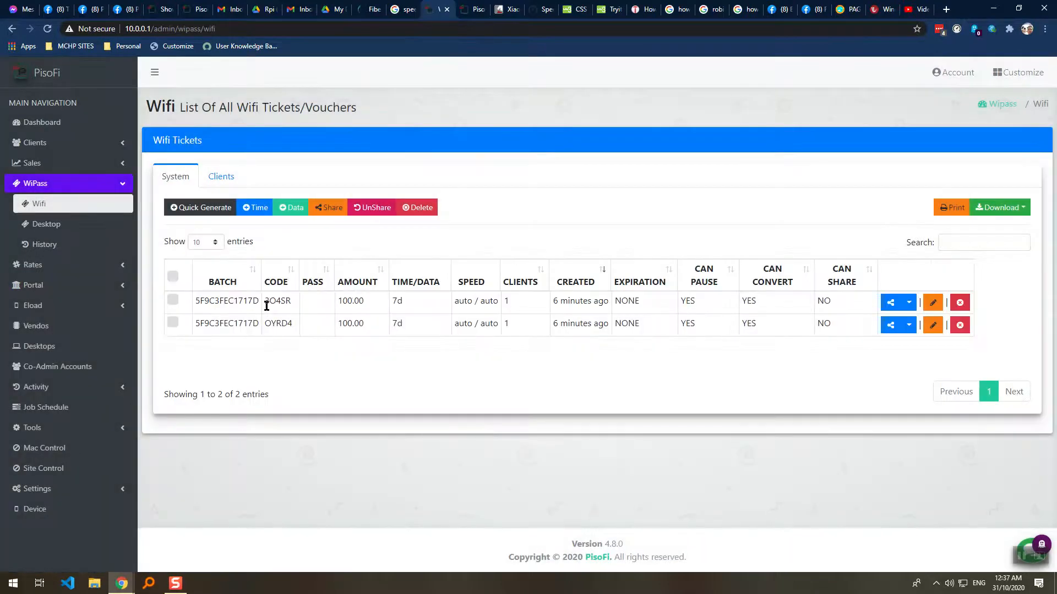
Copy the ticket code 3O4SR from the admin tickets list.
{"action": "left_click_drag", "start_coordinate": [270, 302], "coordinate": [264, 302]}
{"action": "right_click", "coordinate": [264, 301]}
{"action": "left_click", "coordinate": [292, 311]}
On the captive portal, open and cancel the coin-insertion and e-load boxes.
{"action": "left_click", "coordinate": [473, 9]}
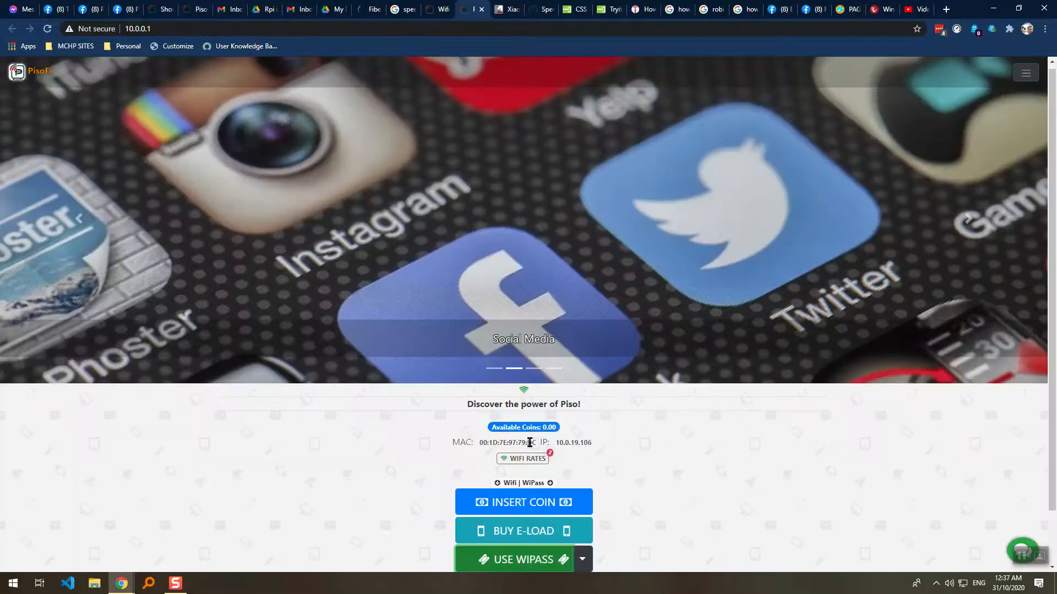
{"action": "left_click", "coordinate": [526, 502]}
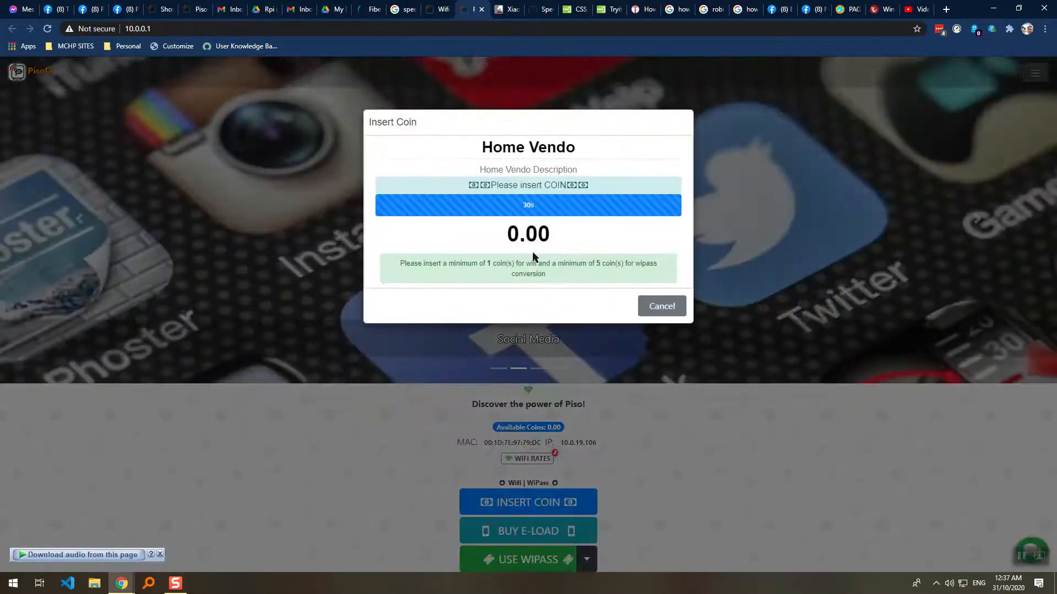
{"action": "left_click", "coordinate": [661, 306]}
{"action": "left_click", "coordinate": [579, 90]}
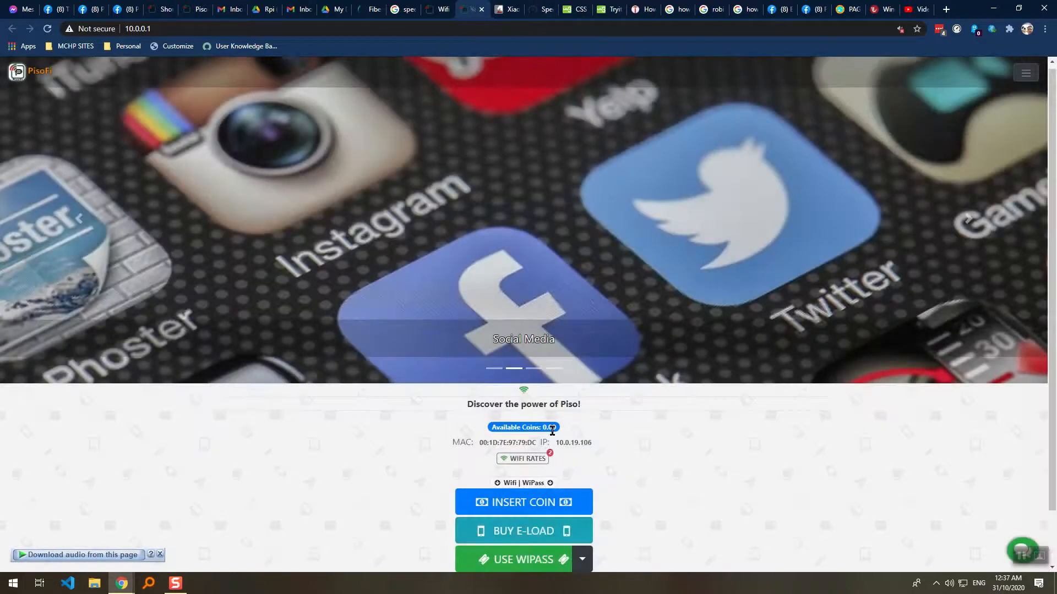
{"action": "left_click", "coordinate": [534, 532]}
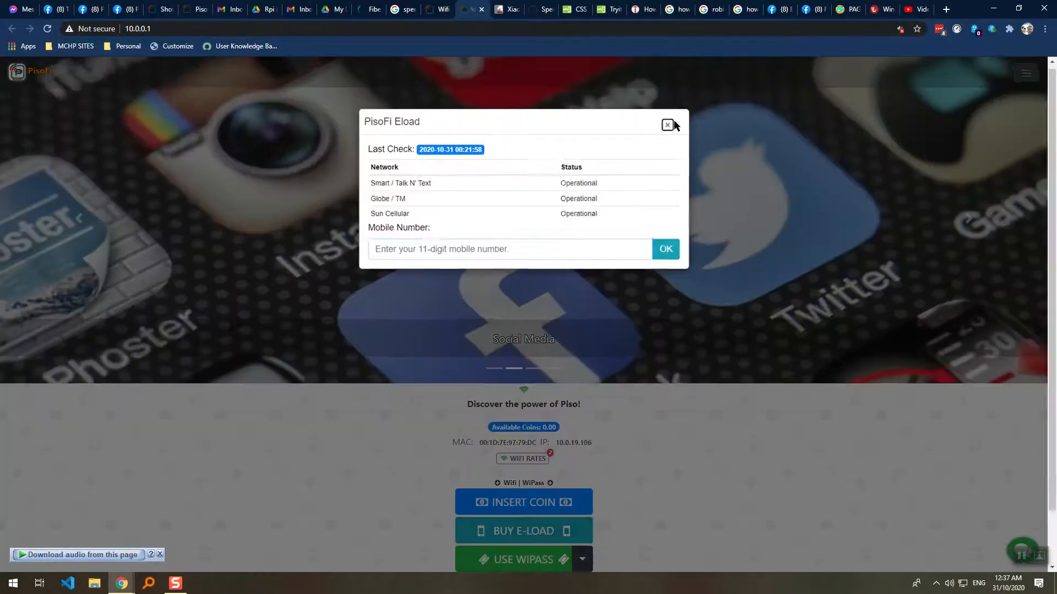
{"action": "left_click", "coordinate": [670, 122]}
{"action": "left_click", "coordinate": [537, 561]}
{"action": "left_click", "coordinate": [519, 158]}
{"action": "key", "text": "ctrl+v"}
{"action": "left_click", "coordinate": [626, 160]}
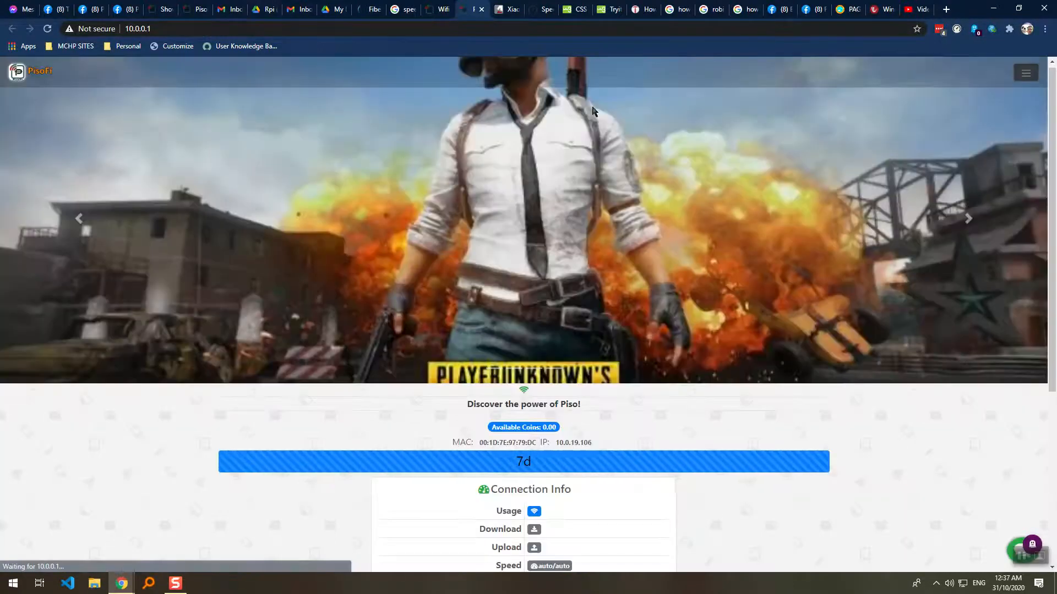
{"action": "scroll", "coordinate": [505, 181], "scroll_direction": "down", "scroll_amount": 5}
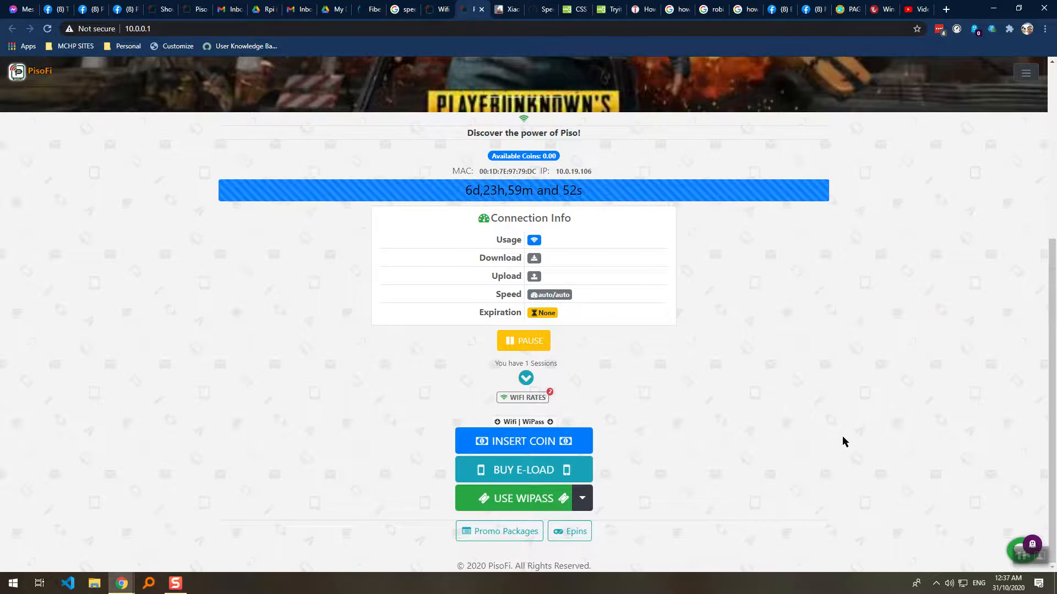
Check the wireless network list, then return to the admin tickets list.
{"action": "left_click", "coordinate": [964, 588]}
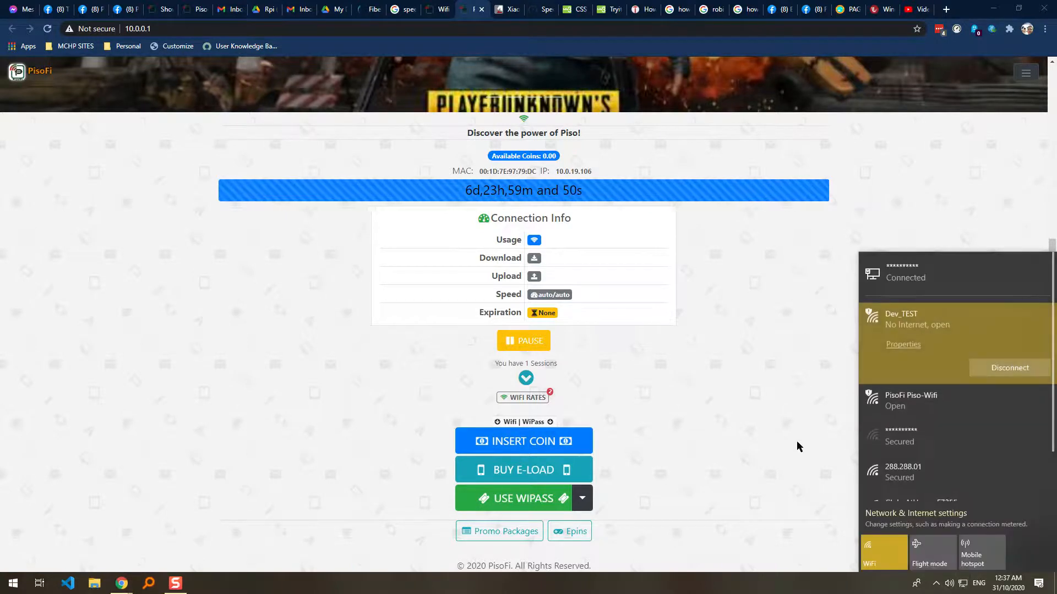
{"action": "left_click", "coordinate": [821, 473]}
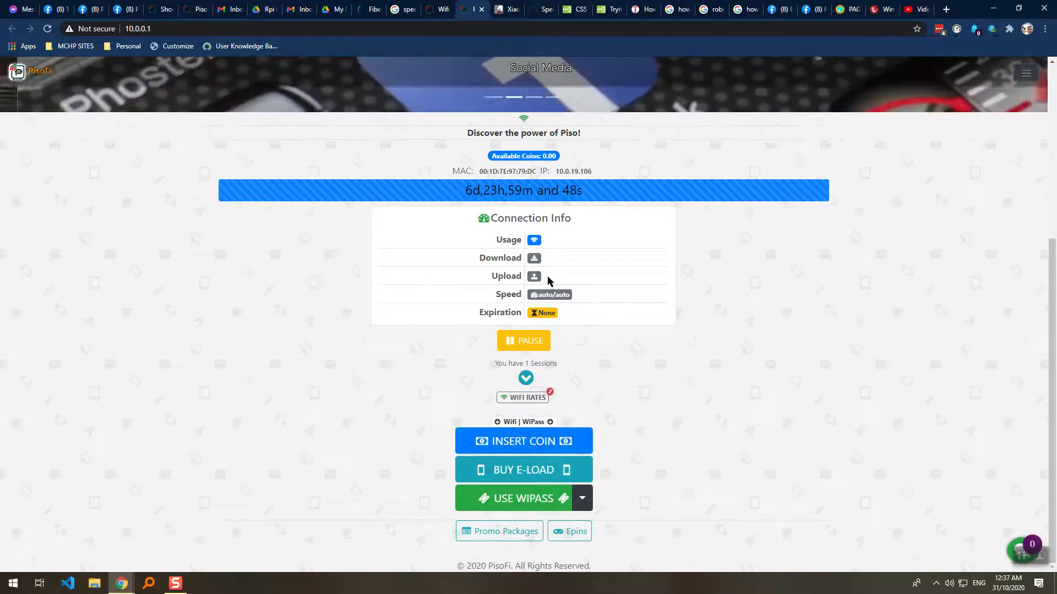
{"action": "left_click", "coordinate": [439, 10]}
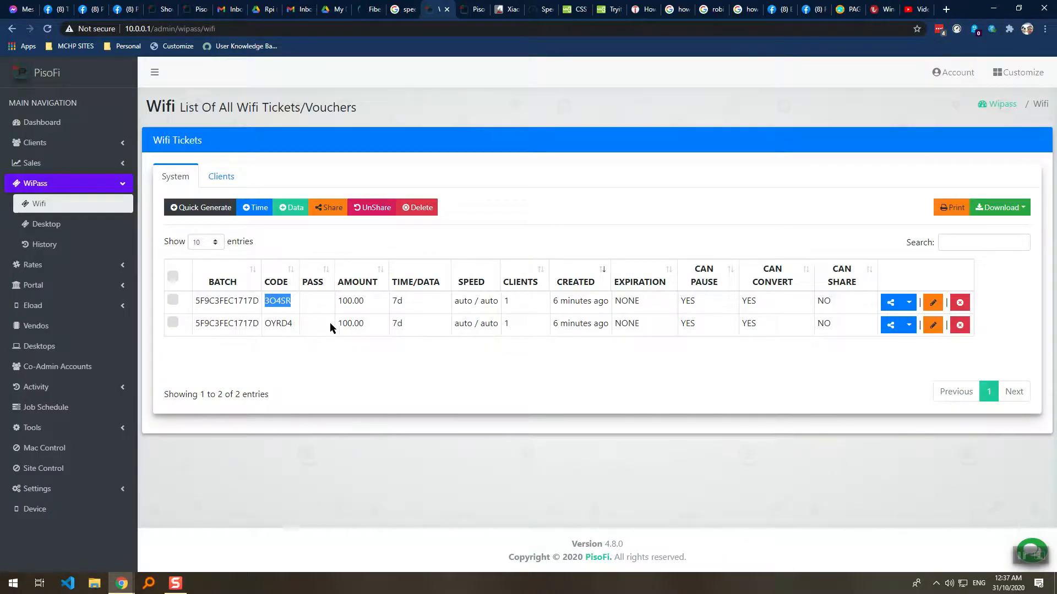
{"action": "left_click_drag", "start_coordinate": [329, 323], "coordinate": [319, 334]}
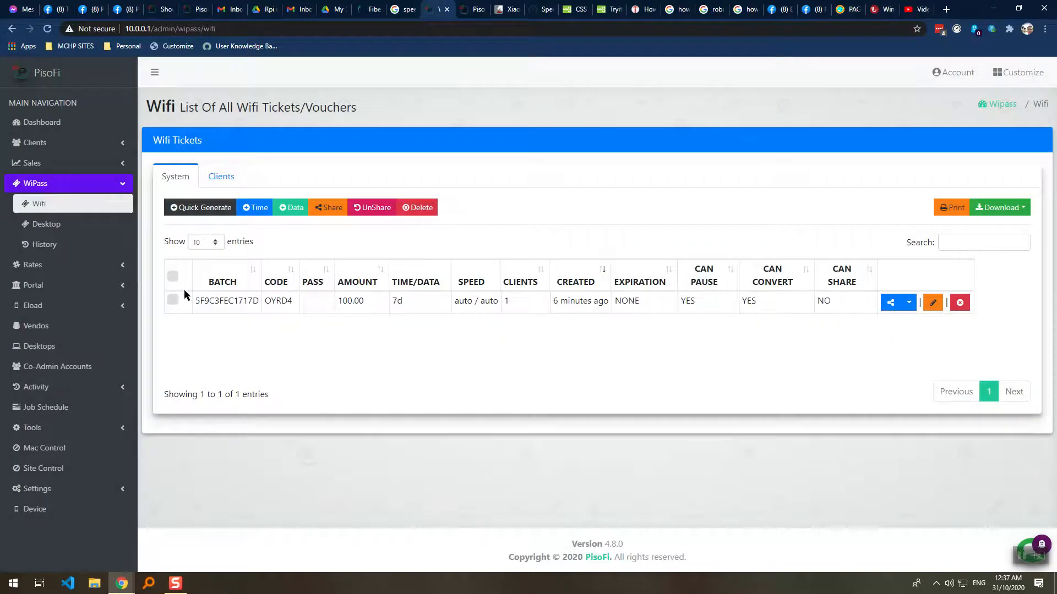
{"action": "left_click", "coordinate": [52, 248]}
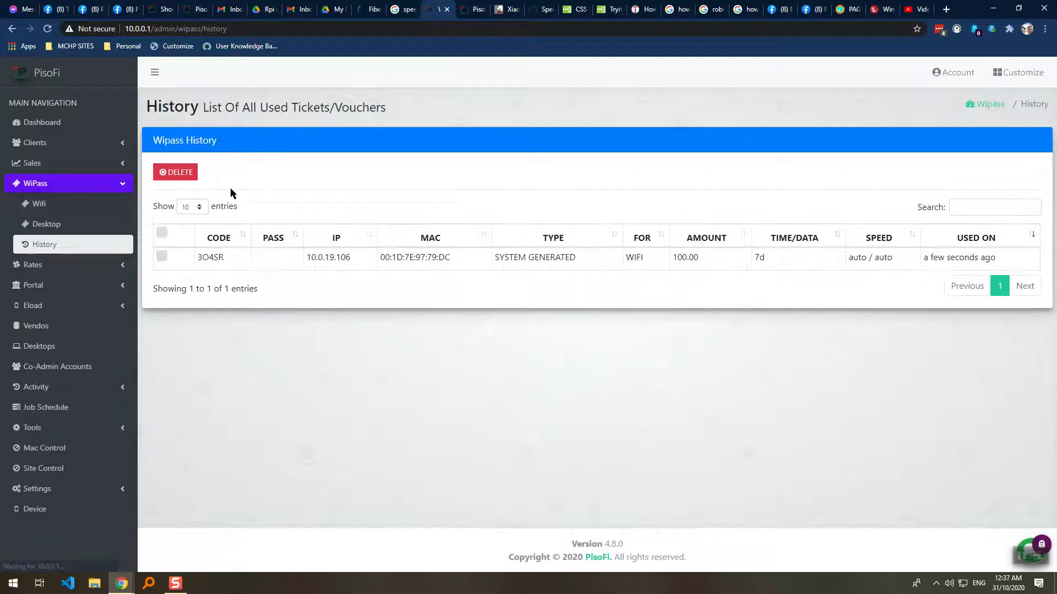
{"action": "left_click_drag", "start_coordinate": [580, 259], "coordinate": [498, 259]}
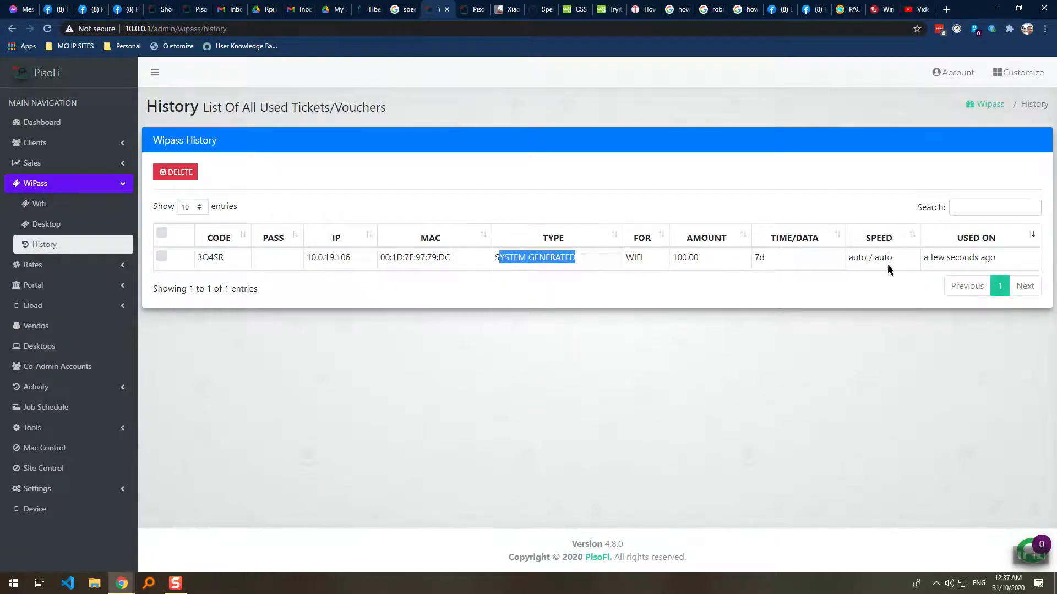
{"action": "left_click_drag", "start_coordinate": [452, 260], "coordinate": [362, 267]}
{"action": "left_click", "coordinate": [295, 281]}
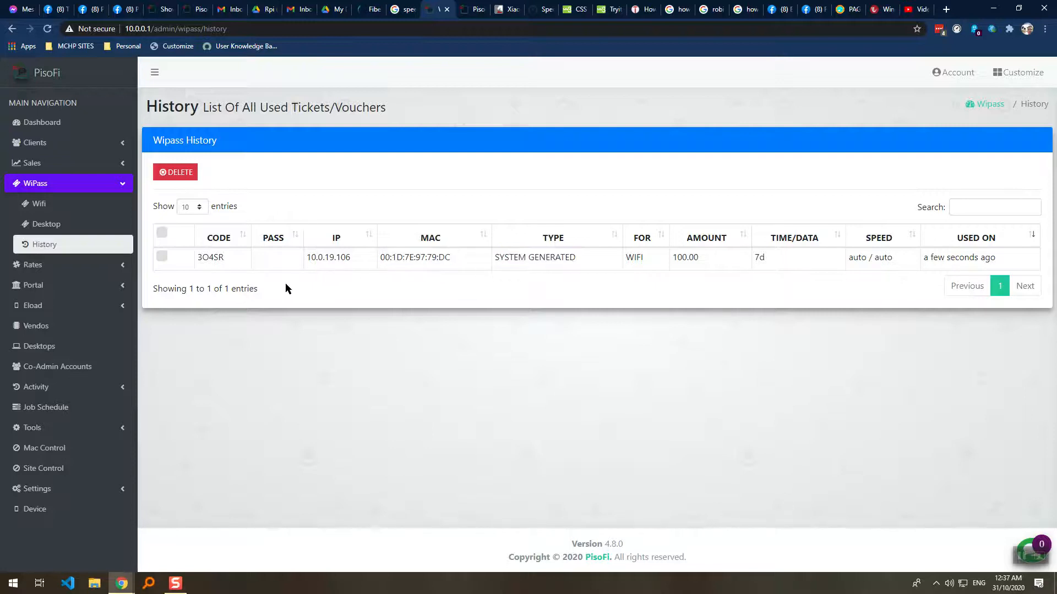
{"action": "left_click", "coordinate": [64, 185]}
{"action": "left_click", "coordinate": [93, 205]}
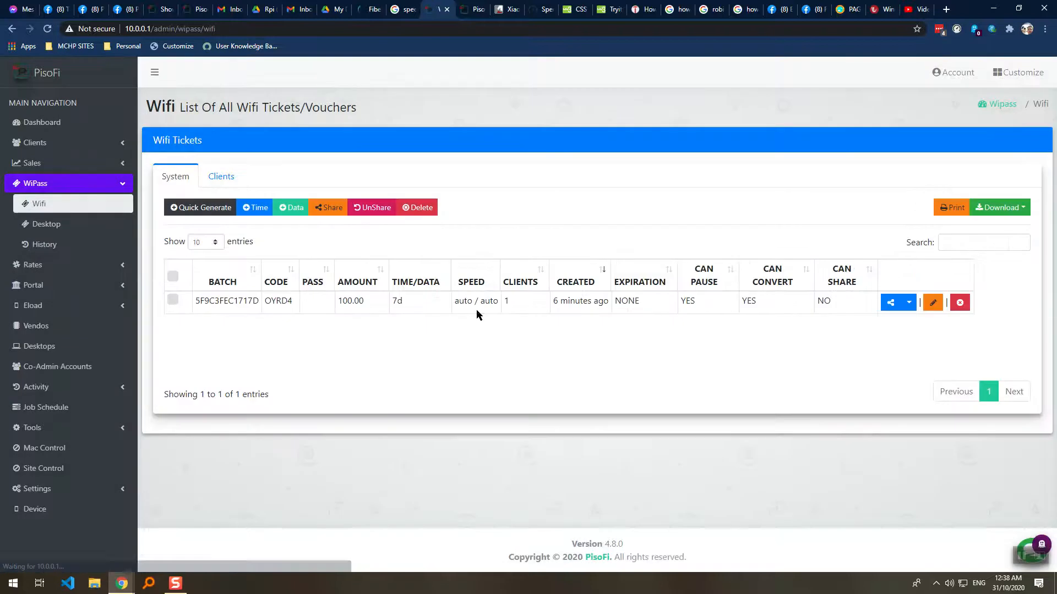
Untick 'Allow User To Use Unshared Wipass' in Wifi Options general settings and save.
{"action": "left_click", "coordinate": [60, 286]}
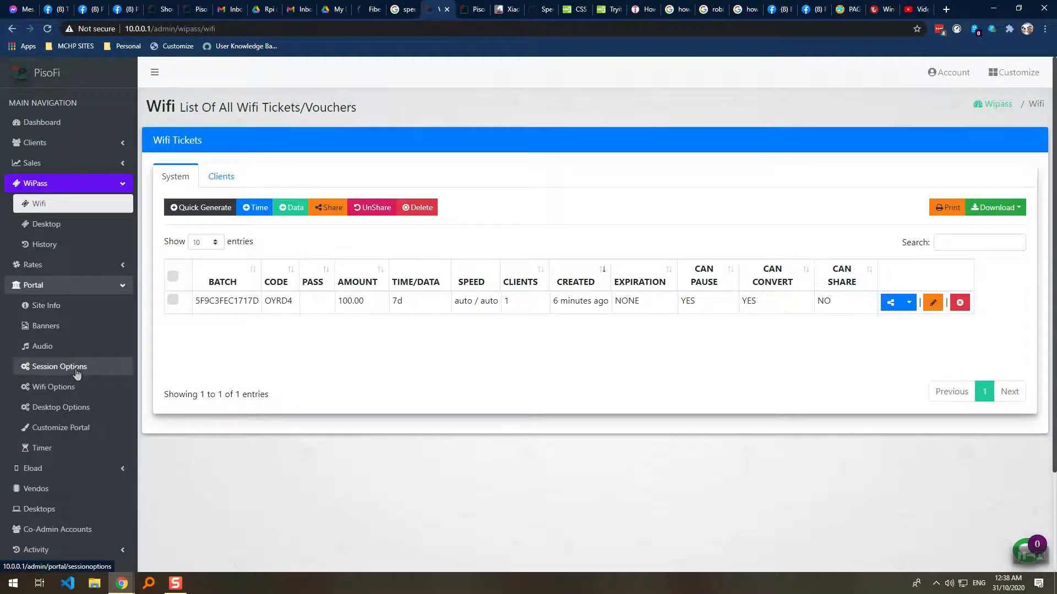
{"action": "left_click", "coordinate": [83, 387]}
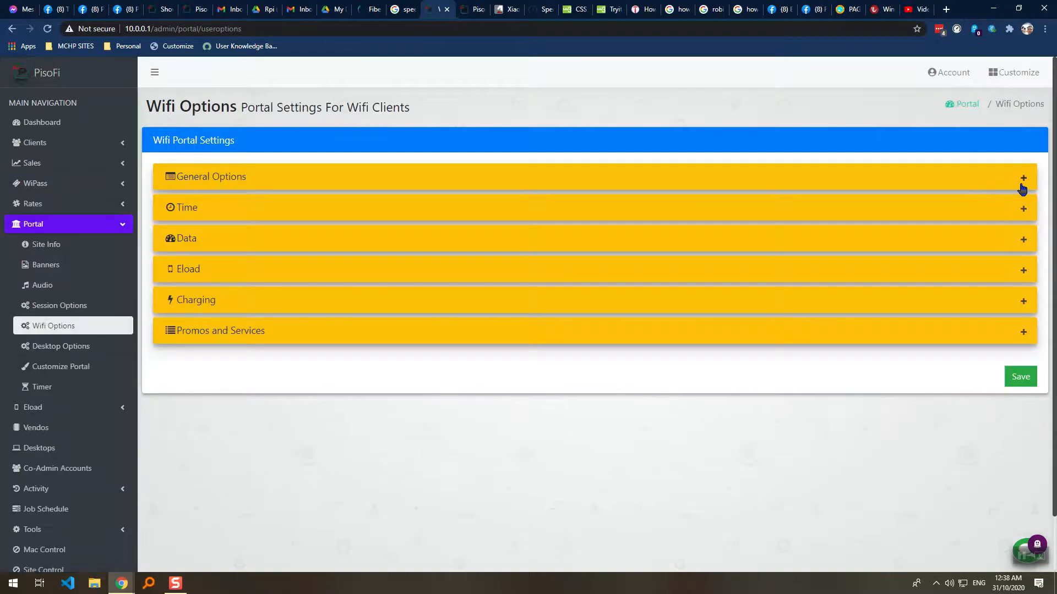
{"action": "left_click", "coordinate": [1021, 181]}
{"action": "left_click", "coordinate": [210, 313]}
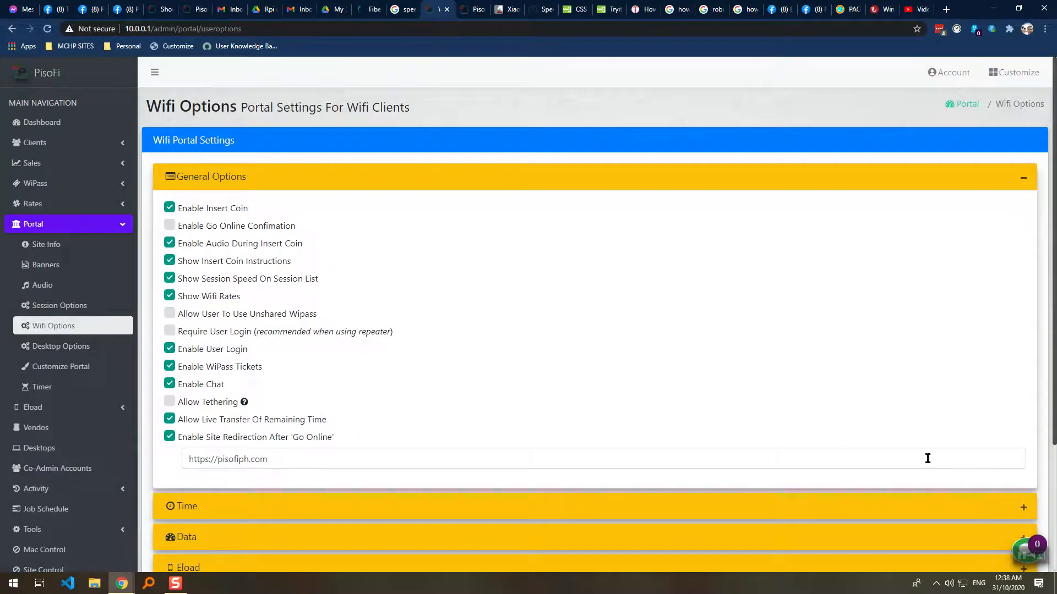
{"action": "scroll", "coordinate": [605, 385], "scroll_direction": "down", "scroll_amount": 3}
{"action": "left_click", "coordinate": [1024, 510]}
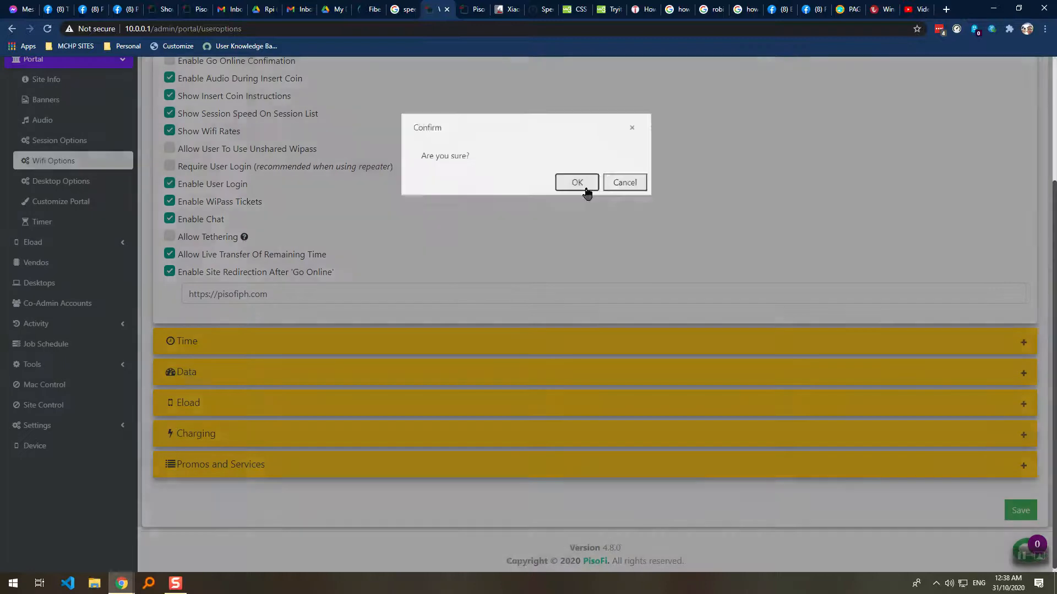
{"action": "left_click", "coordinate": [583, 185]}
{"action": "left_click", "coordinate": [39, 129]}
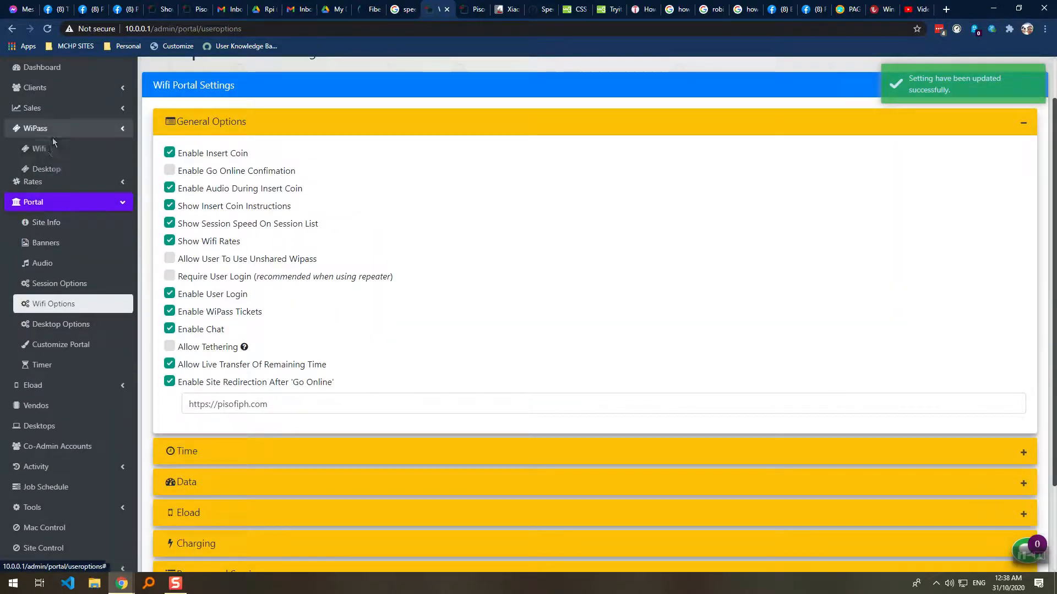
{"action": "left_click", "coordinate": [51, 146]}
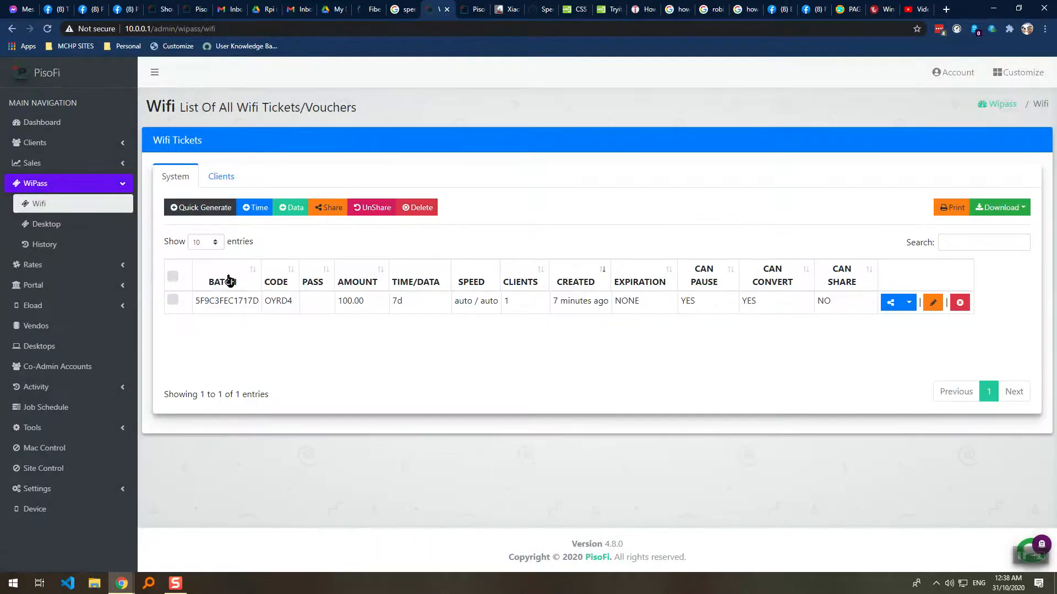
{"action": "double_click", "coordinate": [270, 300]}
{"action": "key", "text": "ctrl+c"}
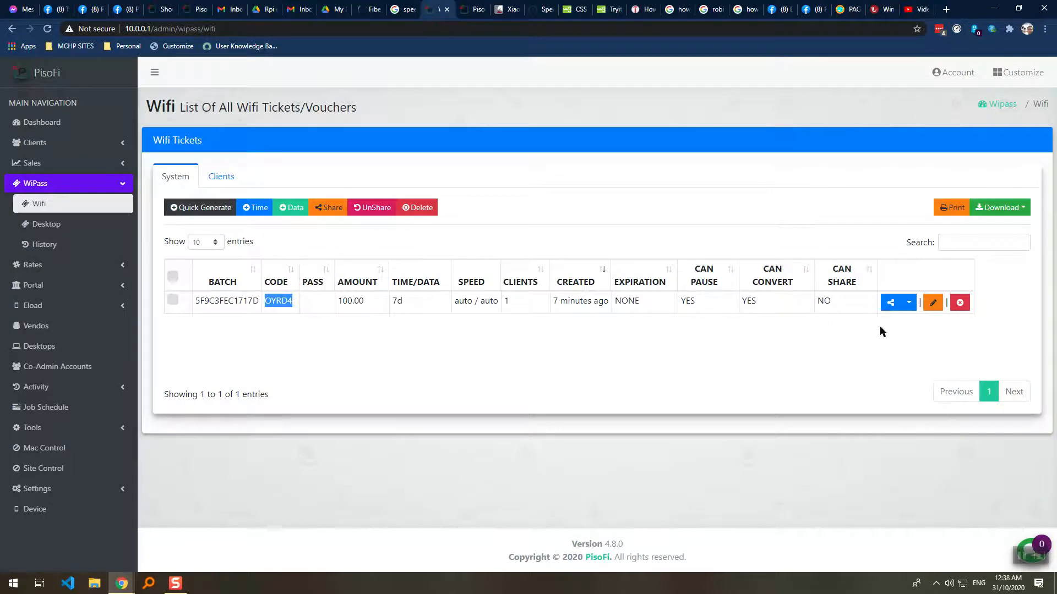
{"action": "left_click", "coordinate": [909, 302]}
{"action": "left_click", "coordinate": [887, 340]}
Try redeeming OYRD4 on the portal, where it is refused, then return to the admin list.
{"action": "left_click", "coordinate": [890, 302]}
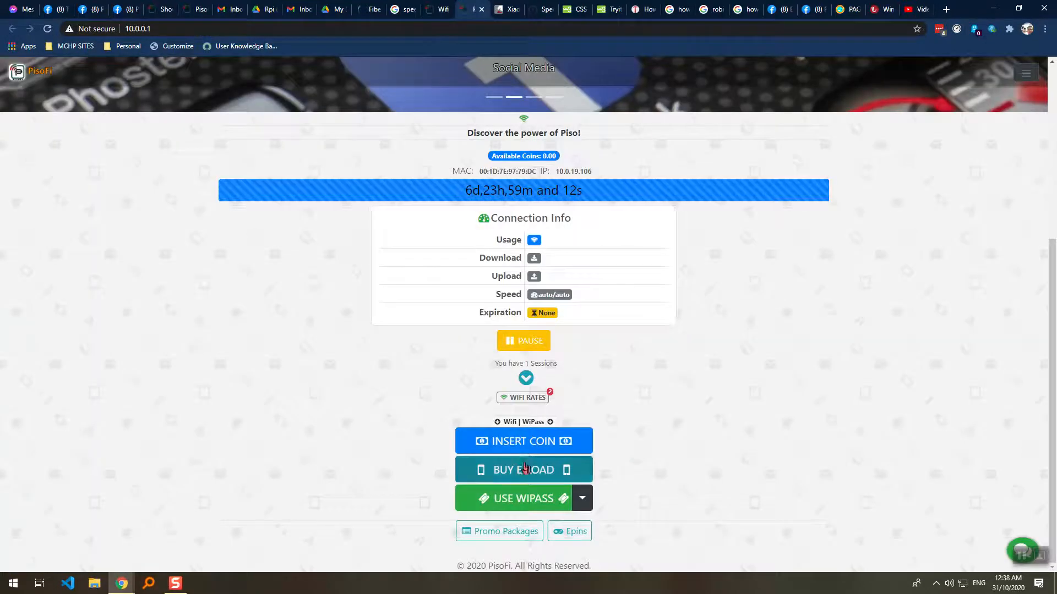
{"action": "left_click", "coordinate": [506, 498]}
{"action": "left_click", "coordinate": [501, 148]}
{"action": "key", "text": "ctrl+v"}
{"action": "left_click", "coordinate": [624, 154]}
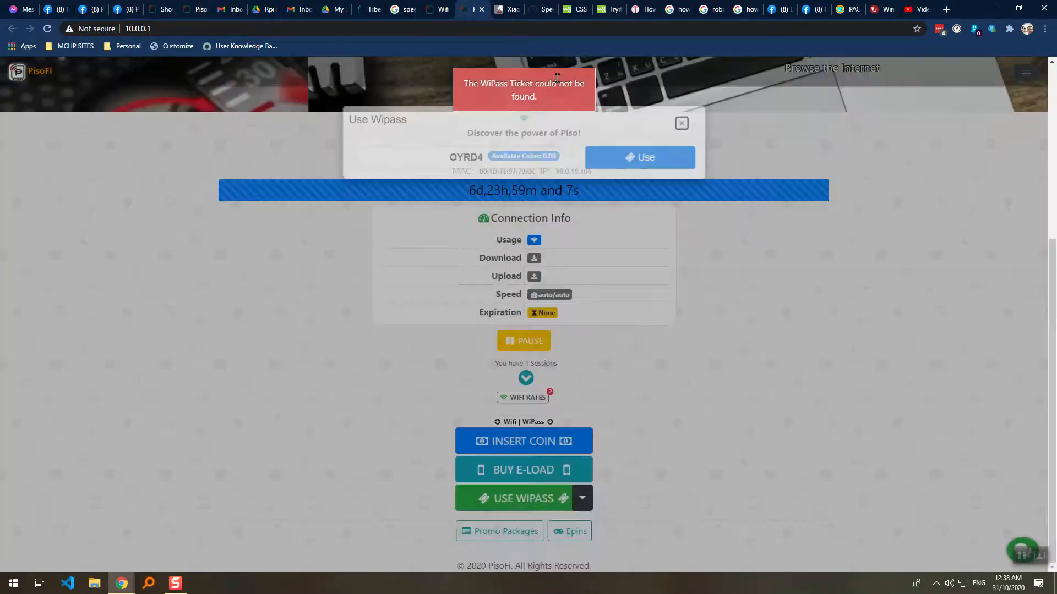
{"action": "left_click", "coordinate": [434, 11]}
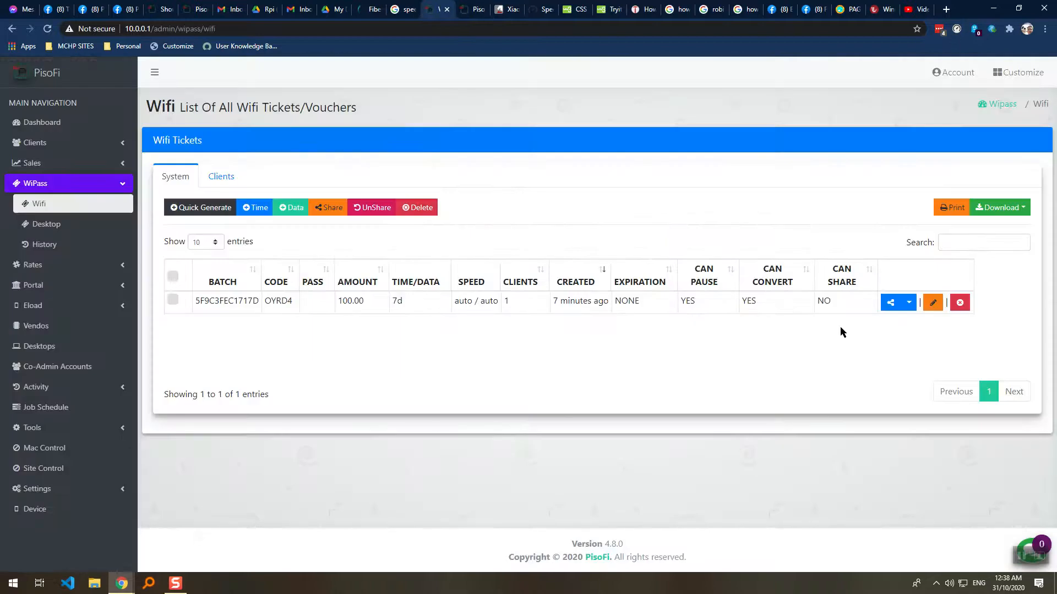
{"action": "left_click", "coordinate": [908, 302]}
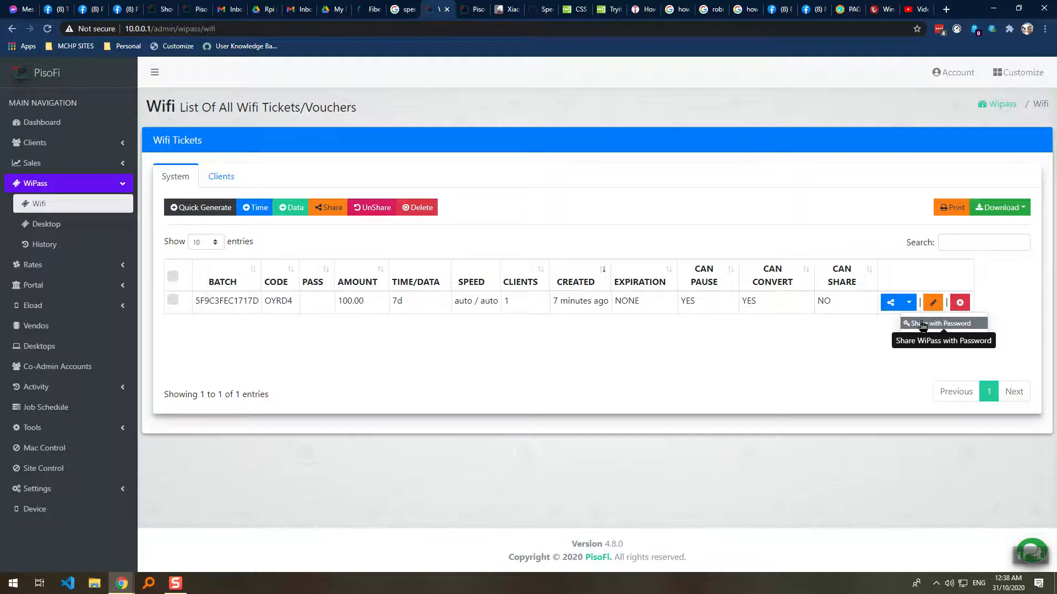
Try sharing OYRD4 with a random password, then cancel the password sharing.
{"action": "left_click", "coordinate": [925, 323]}
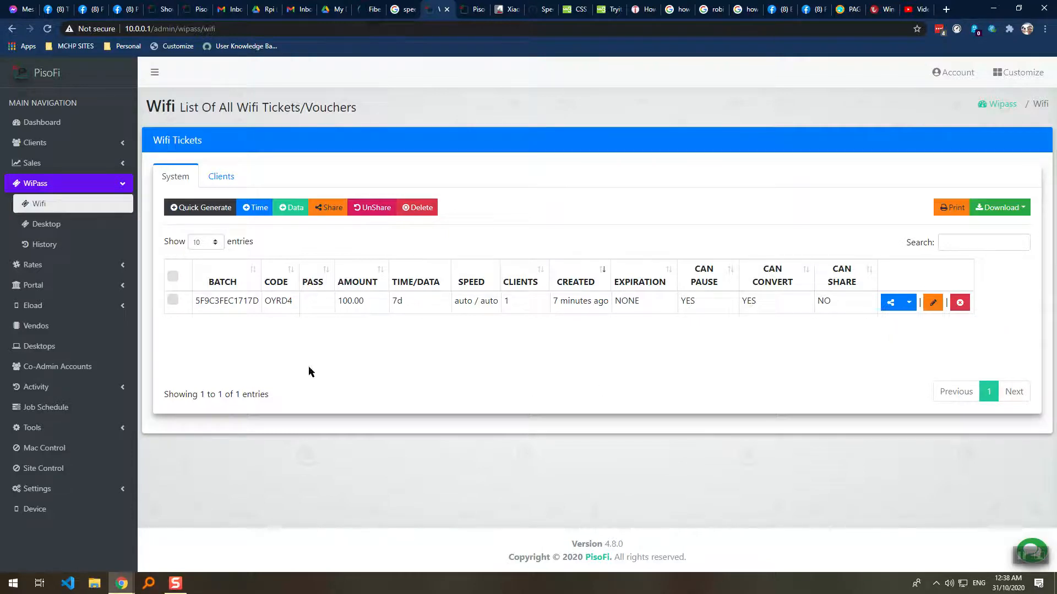
{"action": "left_click", "coordinate": [909, 303]}
{"action": "left_click", "coordinate": [930, 324]}
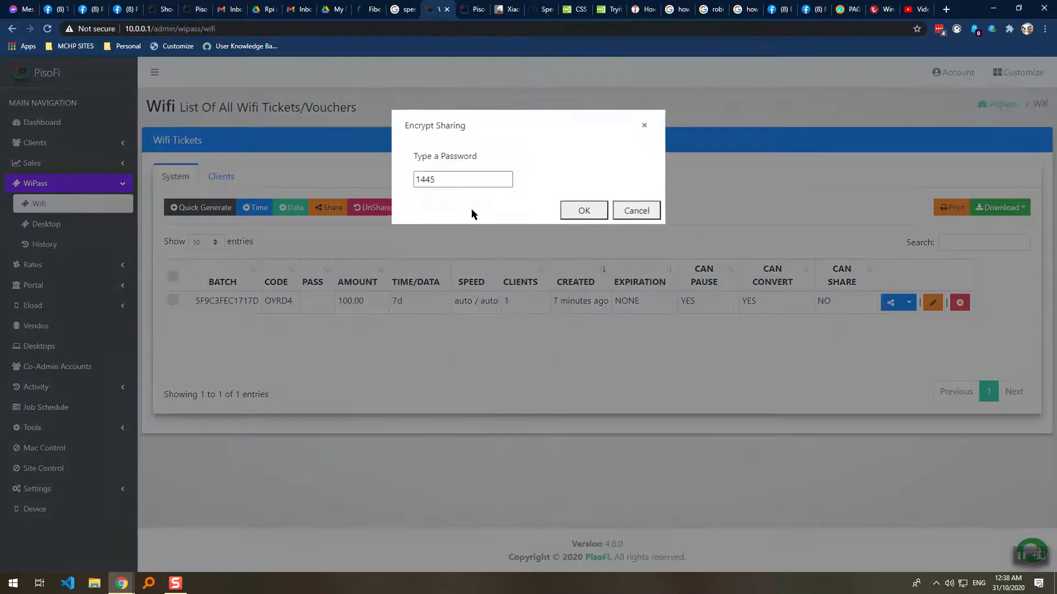
{"action": "left_click_drag", "start_coordinate": [484, 184], "coordinate": [249, 199]}
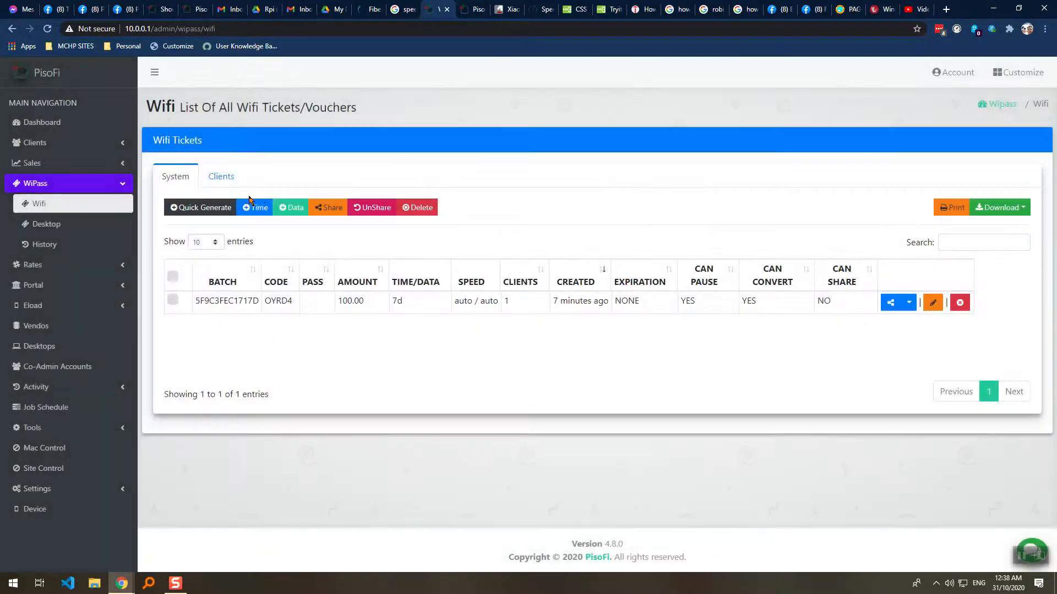
{"action": "left_click", "coordinate": [915, 323]}
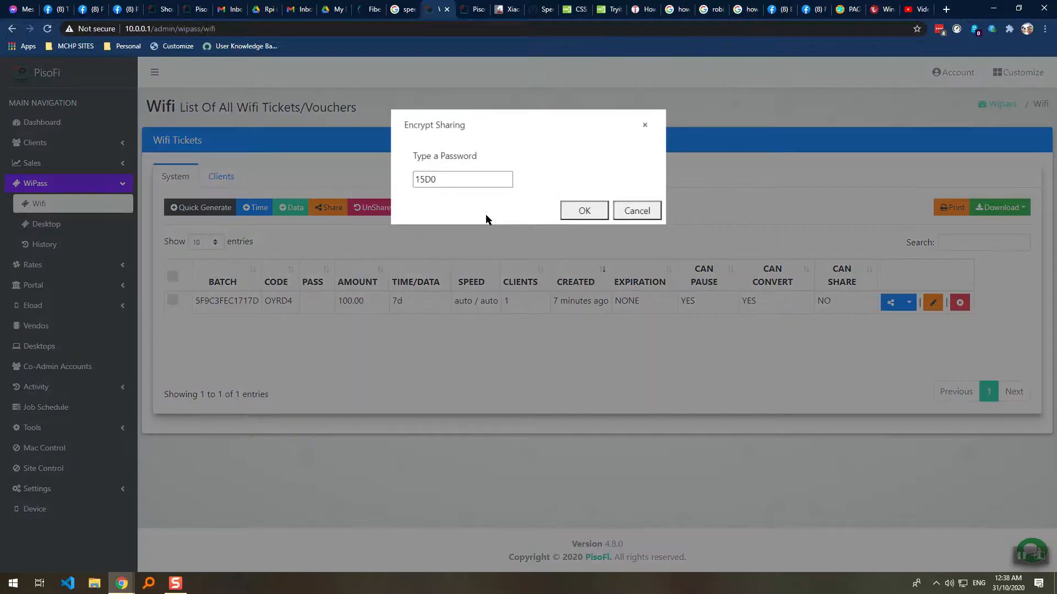
{"action": "left_click", "coordinate": [621, 219]}
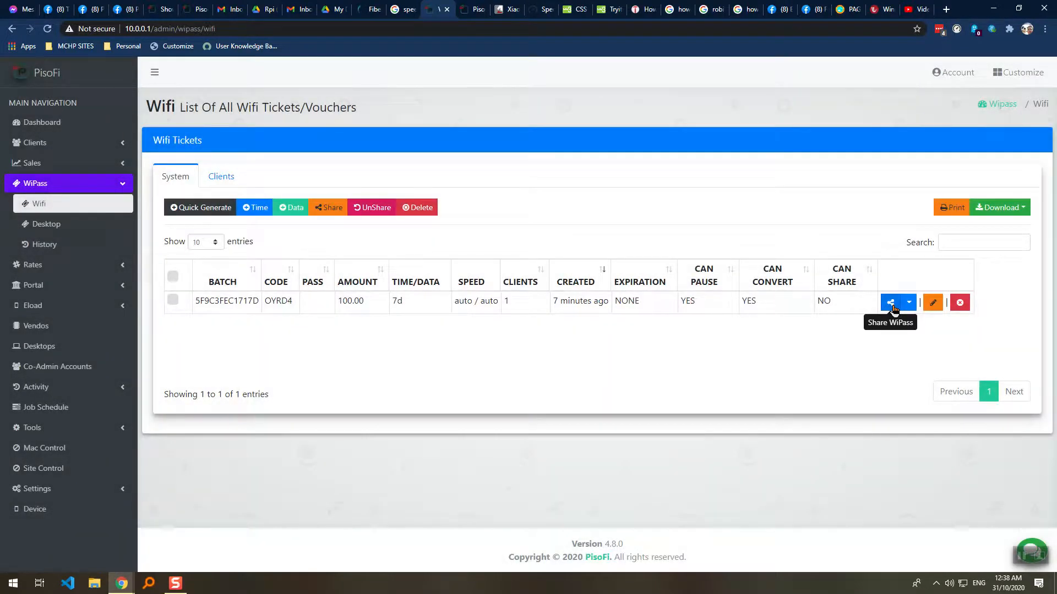
Share OYRD4 without a password, then unshare it again.
{"action": "left_click", "coordinate": [891, 303]}
{"action": "left_click", "coordinate": [593, 187]}
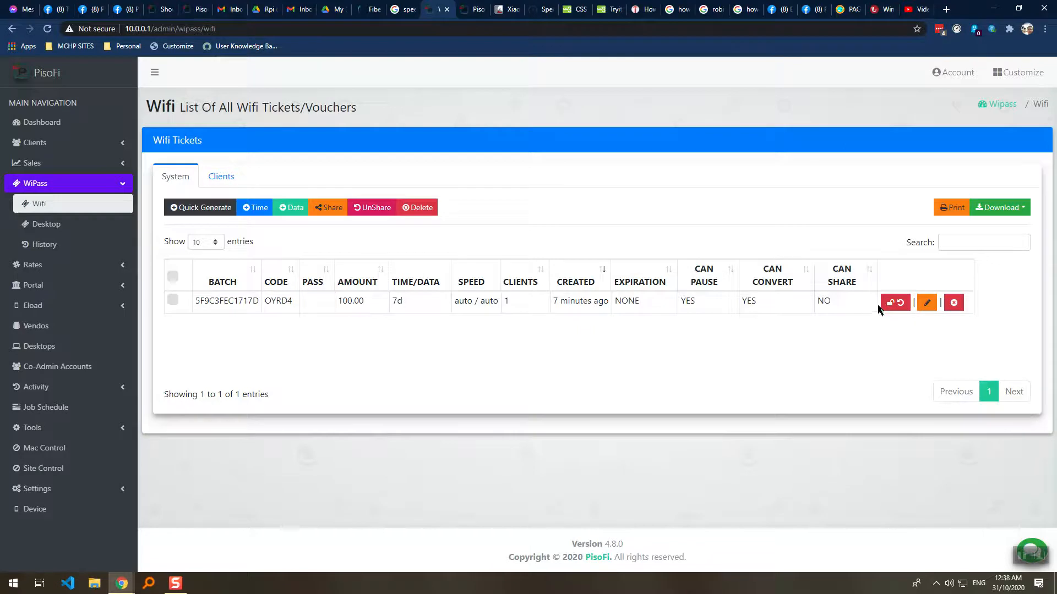
{"action": "left_click", "coordinate": [891, 306]}
{"action": "left_click", "coordinate": [591, 191]}
Share OYRD4 with the random password, unshare it, then share it without a password.
{"action": "left_click", "coordinate": [909, 302]}
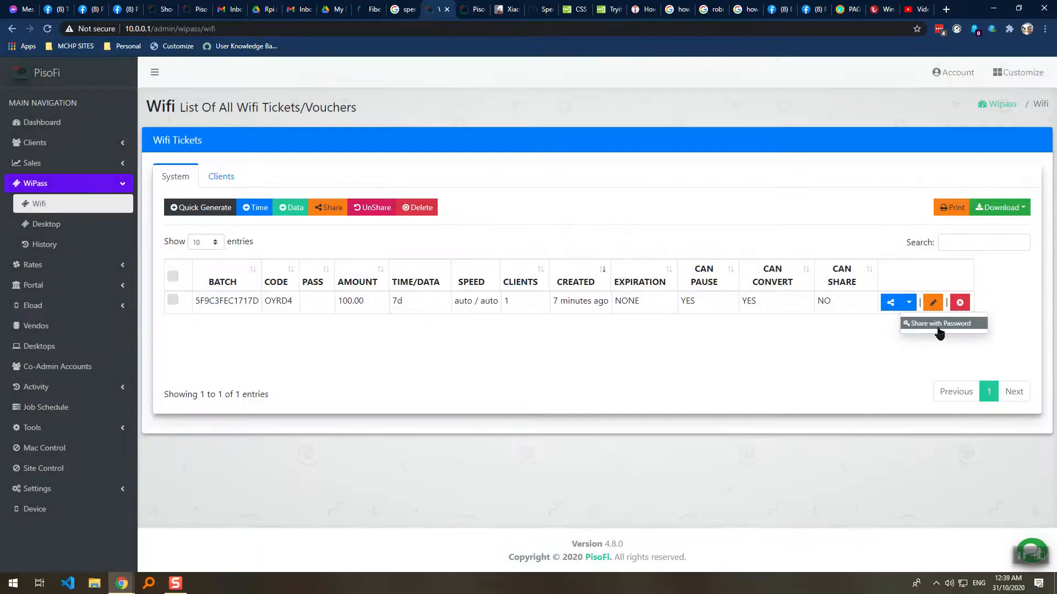
{"action": "left_click", "coordinate": [936, 325]}
{"action": "left_click", "coordinate": [578, 212]}
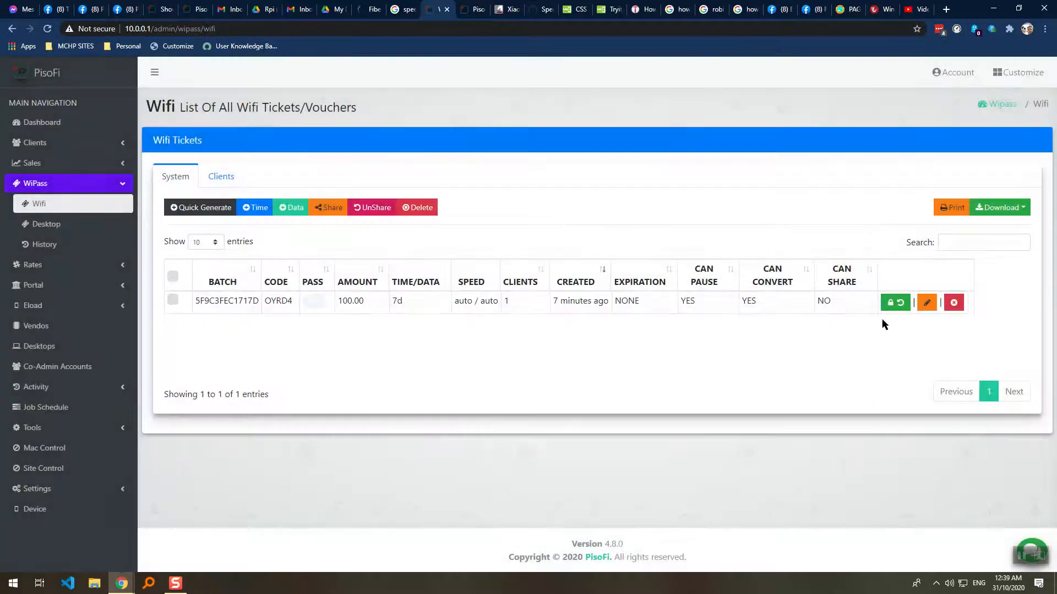
{"action": "left_click", "coordinate": [900, 306]}
{"action": "left_click", "coordinate": [593, 190]}
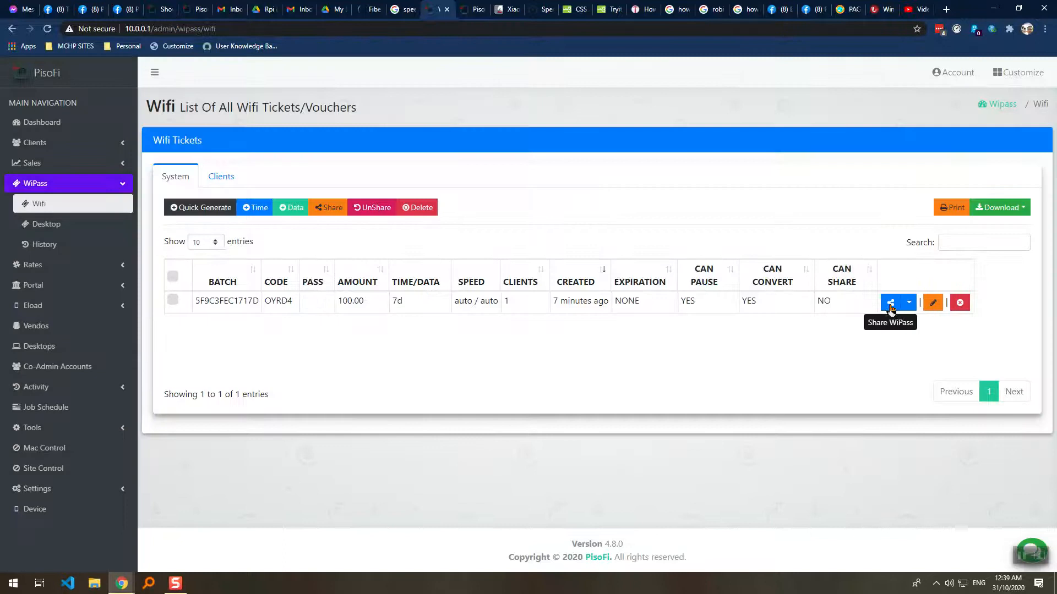
{"action": "left_click", "coordinate": [890, 302]}
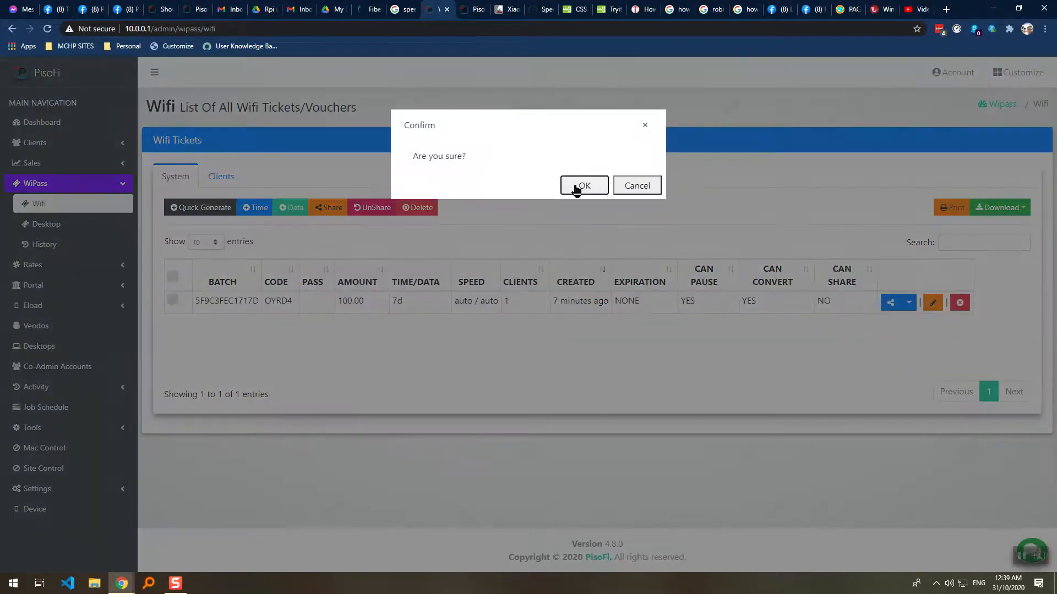
{"action": "left_click", "coordinate": [575, 187]}
Redeem shared ticket OYRD4 on the portal, extending the session to nearly 14 days.
{"action": "key", "text": "ctrl+Tab"}
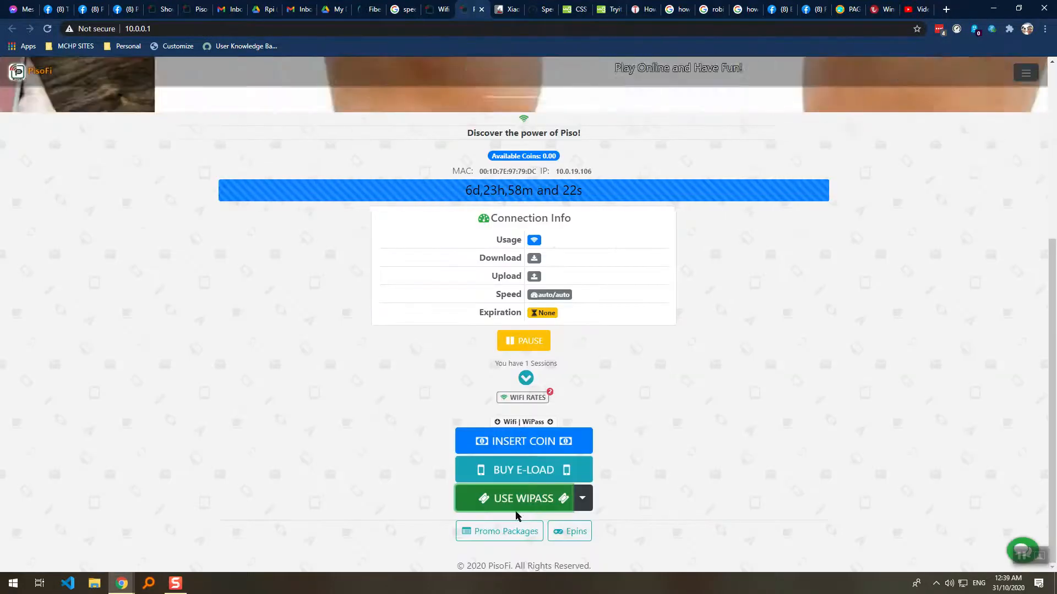
{"action": "left_click", "coordinate": [526, 498]}
{"action": "left_click", "coordinate": [516, 158]}
{"action": "key", "text": "ctrl+v"}
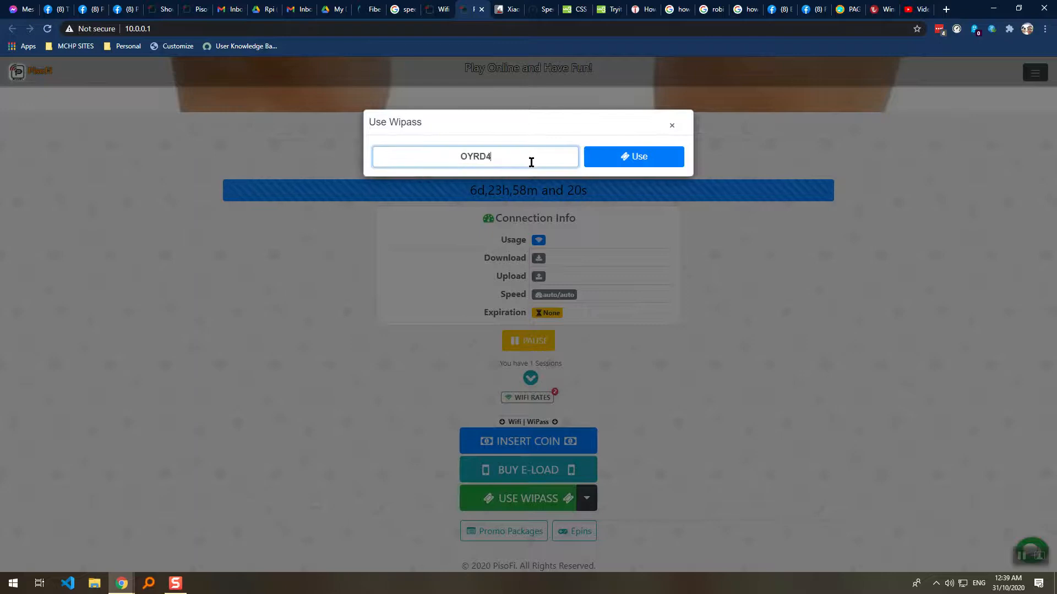
{"action": "left_click", "coordinate": [615, 160]}
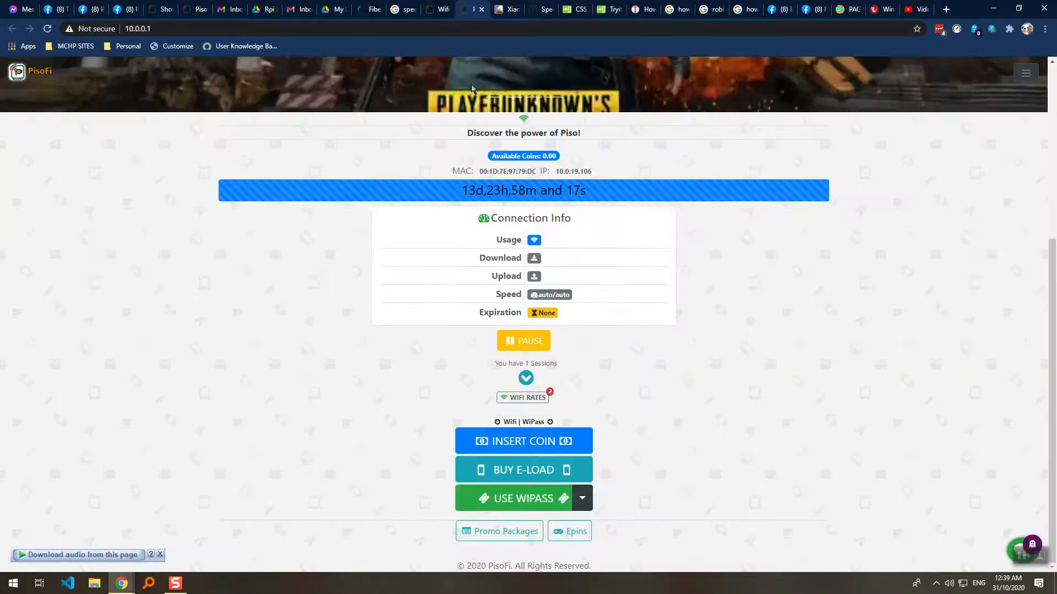
{"action": "key", "text": "ctrl+shift+Tab"}
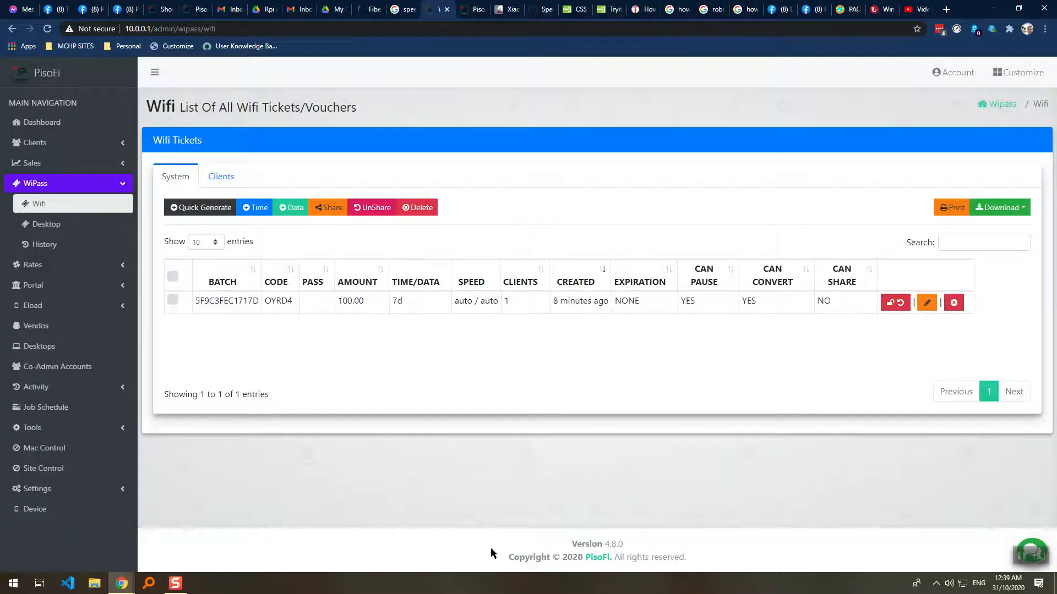
Review ticket OYRD4's edit form twice, closing it each time without changes.
{"action": "left_click", "coordinate": [924, 307]}
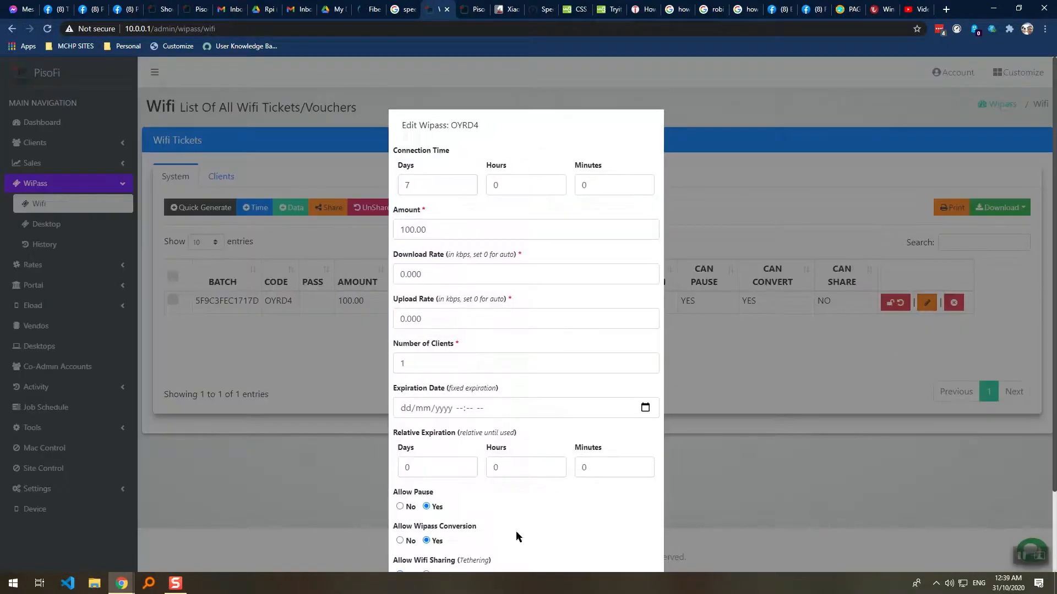
{"action": "scroll", "coordinate": [528, 461], "scroll_direction": "down", "scroll_amount": 2}
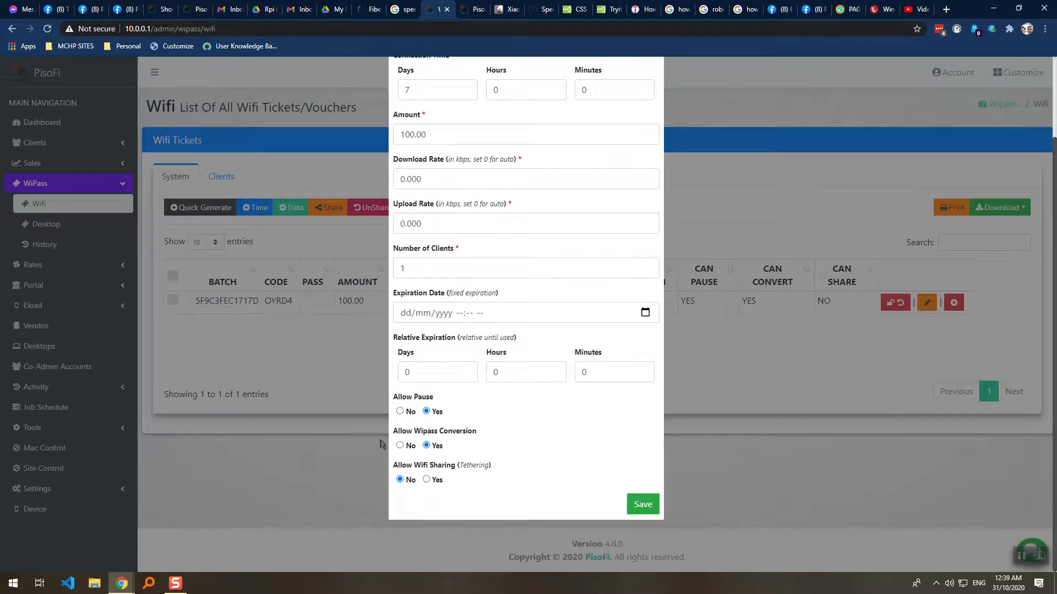
{"action": "scroll", "coordinate": [519, 160], "scroll_direction": "up", "scroll_amount": 2}
{"action": "left_click", "coordinate": [642, 125]}
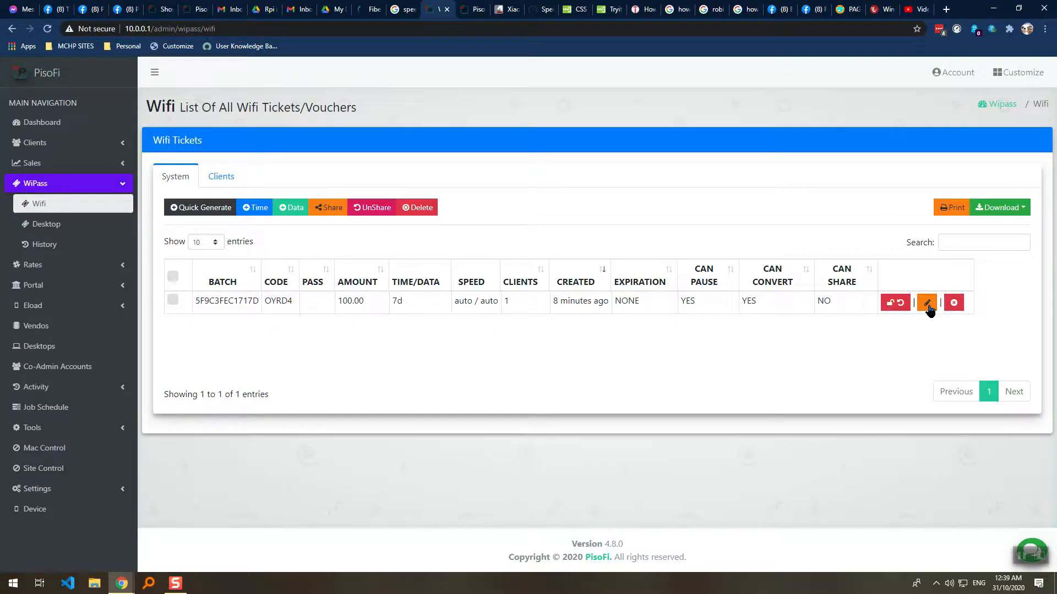
{"action": "left_click", "coordinate": [928, 304]}
{"action": "scroll", "coordinate": [570, 389], "scroll_direction": "down", "scroll_amount": 1}
{"action": "scroll", "coordinate": [627, 157], "scroll_direction": "up", "scroll_amount": 1}
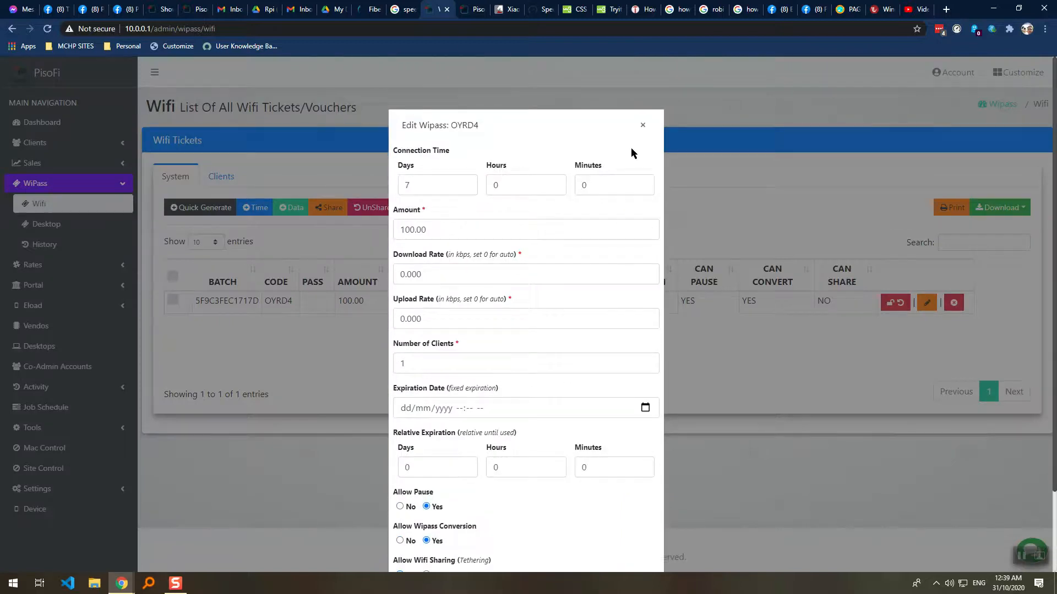
{"action": "left_click", "coordinate": [643, 126]}
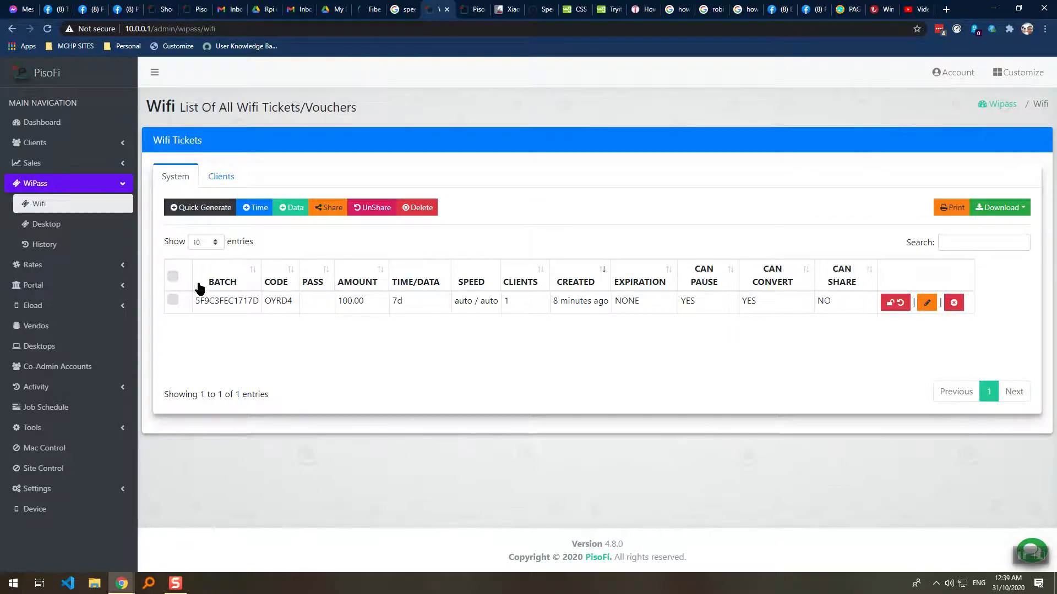
Clear the row highlight and reload the Wifi tickets page with F5.
{"action": "left_click_drag", "start_coordinate": [453, 303], "coordinate": [827, 301]}
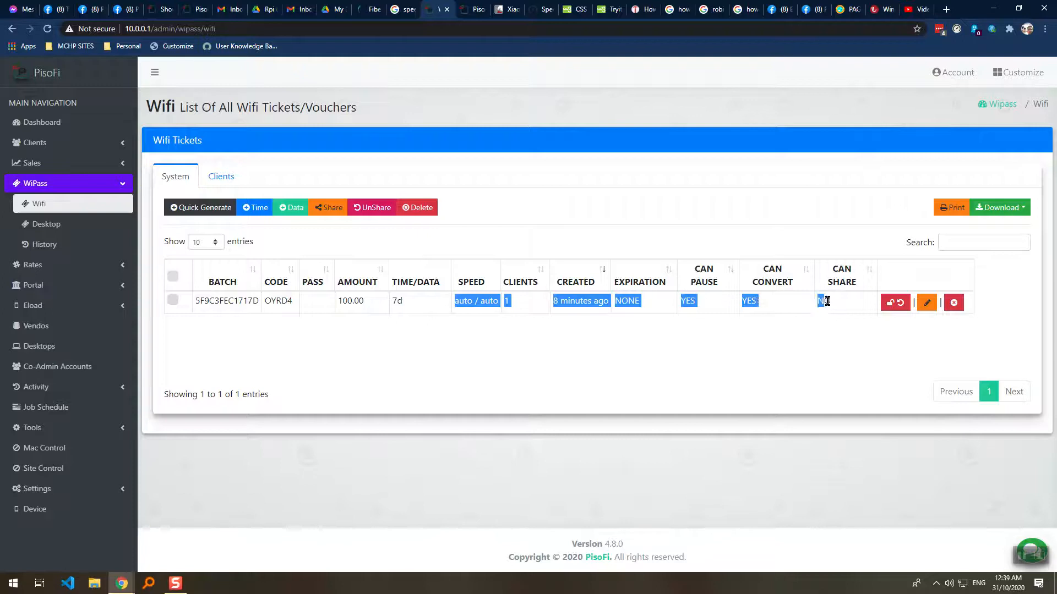
{"action": "left_click", "coordinate": [799, 336]}
{"action": "key", "text": "F5"}
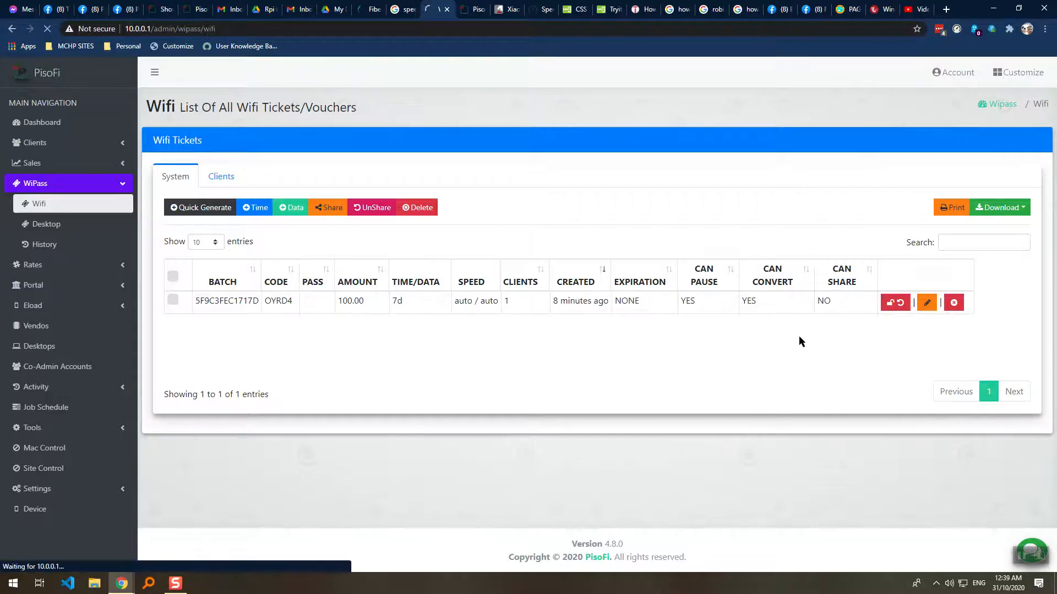
Preview the custom time and custom data ticket forms, closing each without changes.
{"action": "left_click", "coordinate": [245, 211]}
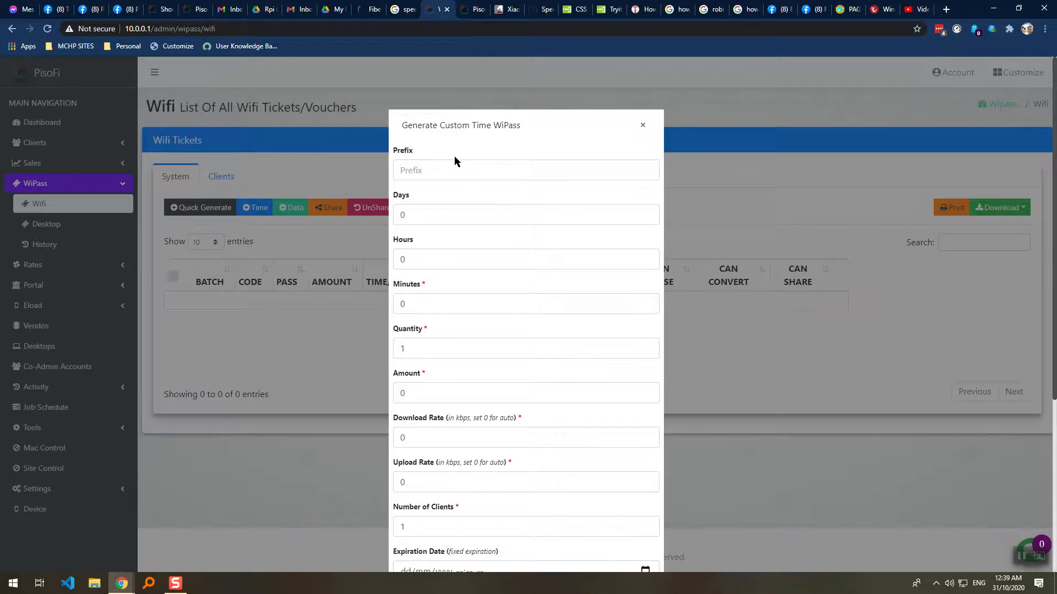
{"action": "scroll", "coordinate": [435, 283], "scroll_direction": "down", "scroll_amount": 3}
{"action": "scroll", "coordinate": [436, 285], "scroll_direction": "down", "scroll_amount": 2}
{"action": "scroll", "coordinate": [438, 288], "scroll_direction": "up", "scroll_amount": 5}
{"action": "left_click", "coordinate": [642, 126]}
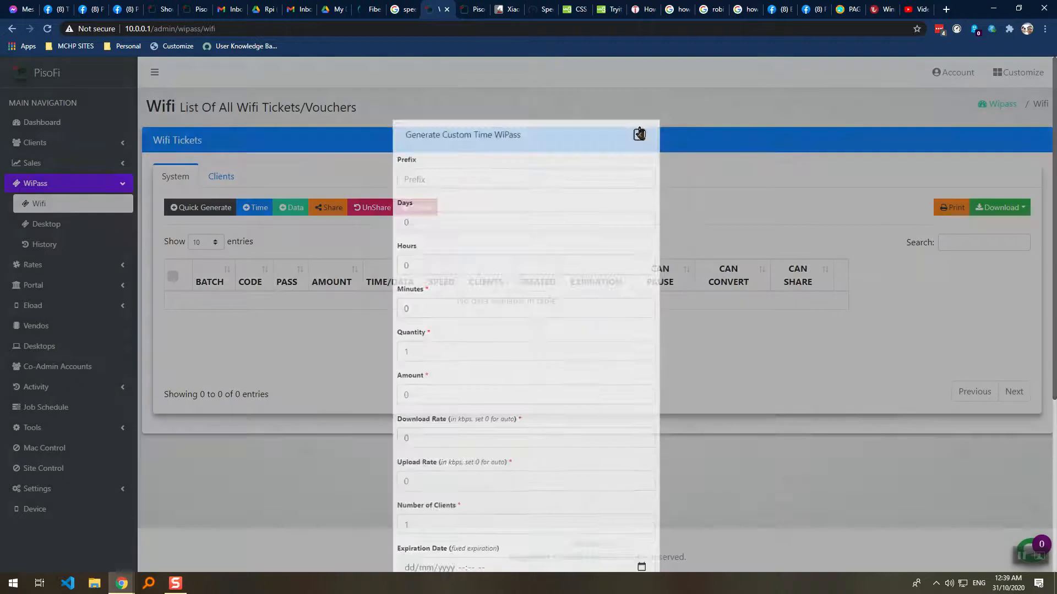
{"action": "left_click", "coordinate": [300, 212]}
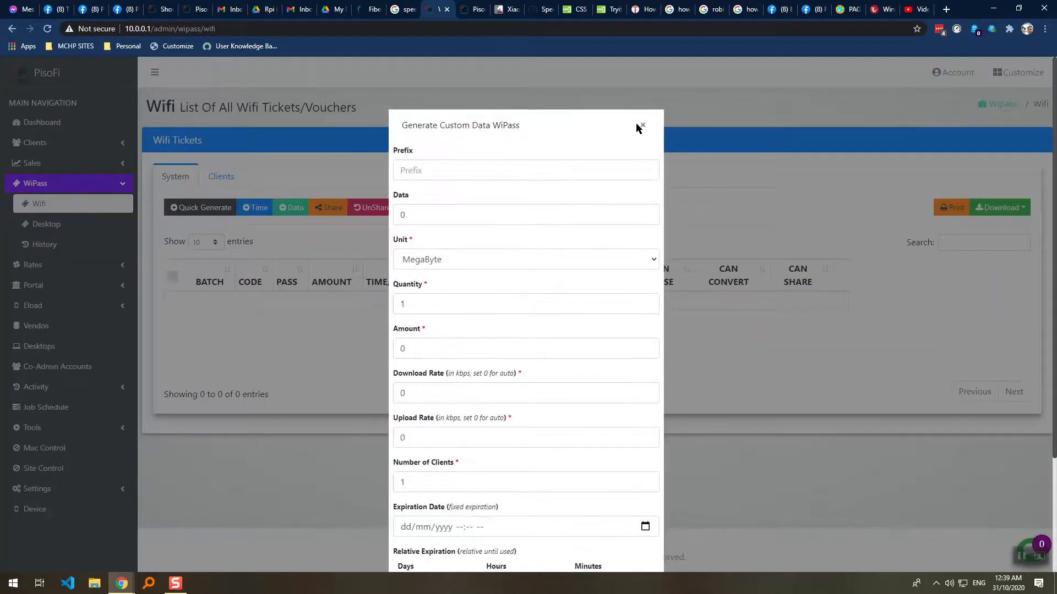
{"action": "left_click", "coordinate": [641, 125]}
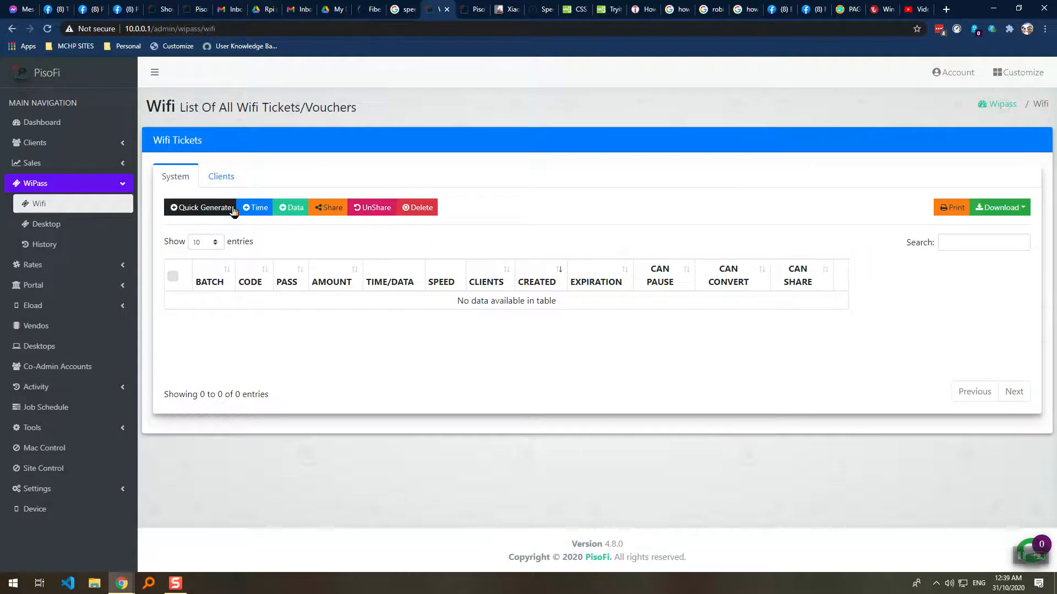
{"action": "left_click", "coordinate": [280, 214]}
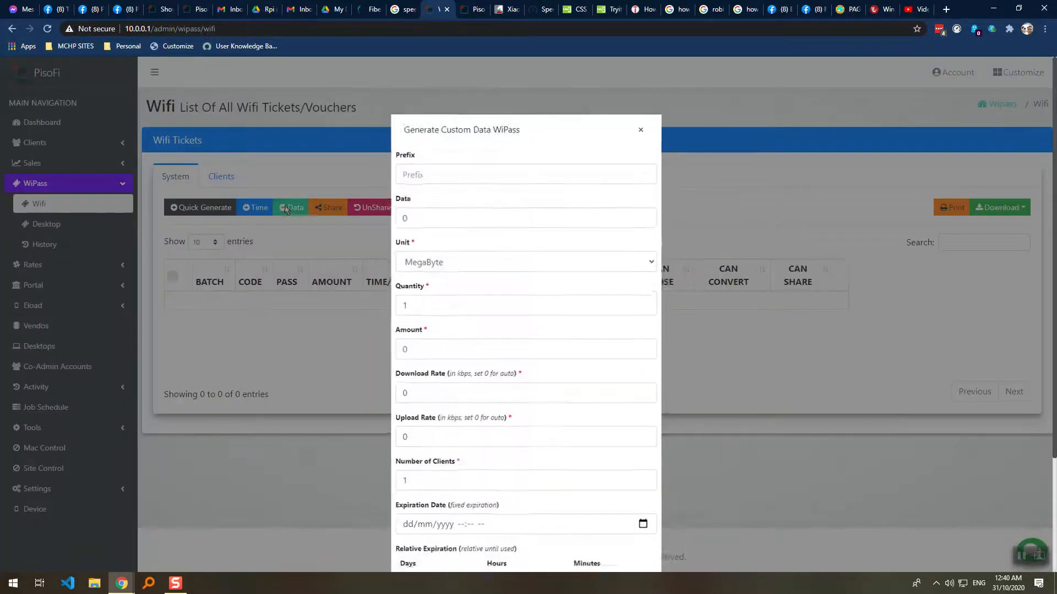
{"action": "scroll", "coordinate": [501, 213], "scroll_direction": "down", "scroll_amount": 3}
{"action": "scroll", "coordinate": [502, 226], "scroll_direction": "up", "scroll_amount": 2}
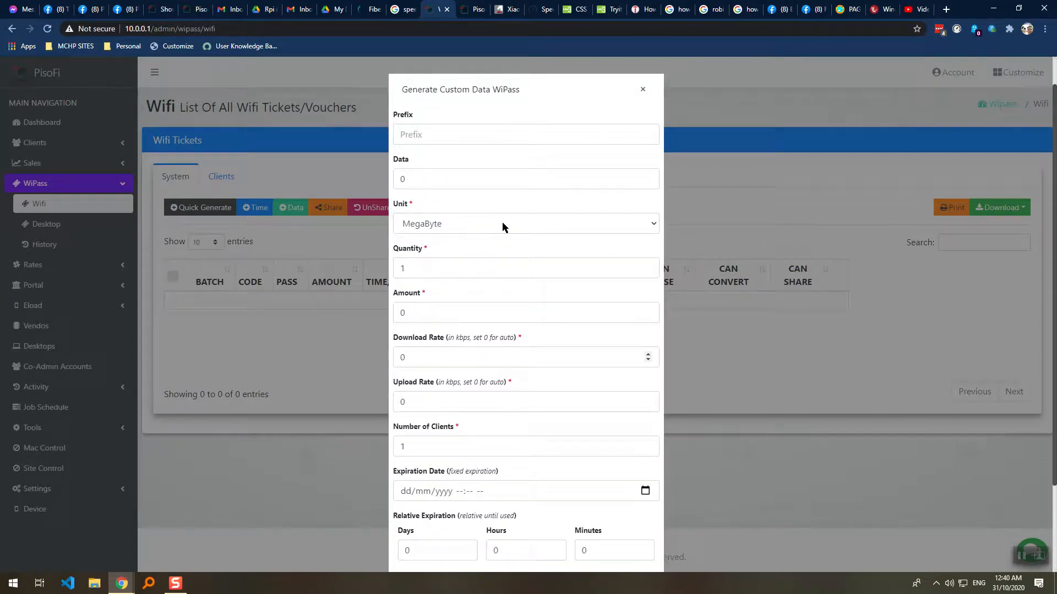
{"action": "left_click", "coordinate": [642, 90]}
Open the Generate Custom Time WiPass form and look over its fields.
{"action": "left_click", "coordinate": [257, 207]}
{"action": "scroll", "coordinate": [530, 196], "scroll_direction": "down", "scroll_amount": 2}
{"action": "scroll", "coordinate": [533, 304], "scroll_direction": "down", "scroll_amount": 3}
{"action": "scroll", "coordinate": [455, 309], "scroll_direction": "up", "scroll_amount": 5}
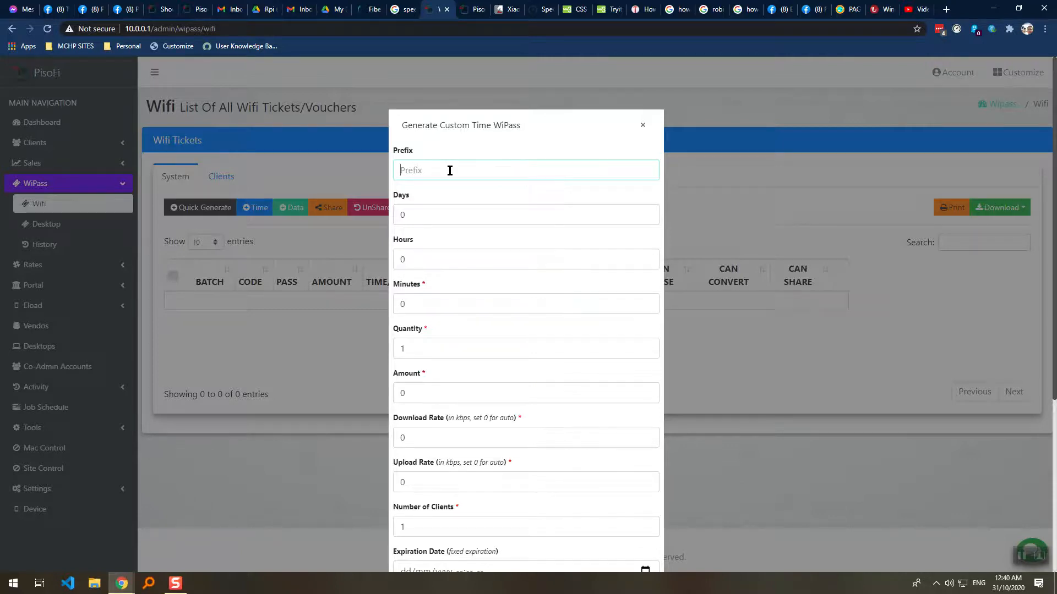
Enter prefix PRE and 1 day, leaving hours and minutes at 0.
{"action": "type", "text": "sam"}
{"action": "key", "text": "BackSpace"}
{"action": "type", "text": "PRE"}
{"action": "key", "text": "ctrl+a"}
{"action": "type", "text": "1"}
{"action": "key", "text": "Tab"}
{"action": "left_click", "coordinate": [465, 294]}
{"action": "key", "text": "Tab"}
Set the ticket quantity to 2 and the amount to 20.
{"action": "double_click", "coordinate": [426, 343]}
{"action": "type", "text": "2"}
{"action": "key", "text": "Tab"}
{"action": "scroll", "coordinate": [435, 388], "scroll_direction": "down", "scroll_amount": 2}
{"action": "scroll", "coordinate": [436, 387], "scroll_direction": "down", "scroll_amount": 1}
{"action": "double_click", "coordinate": [403, 226]}
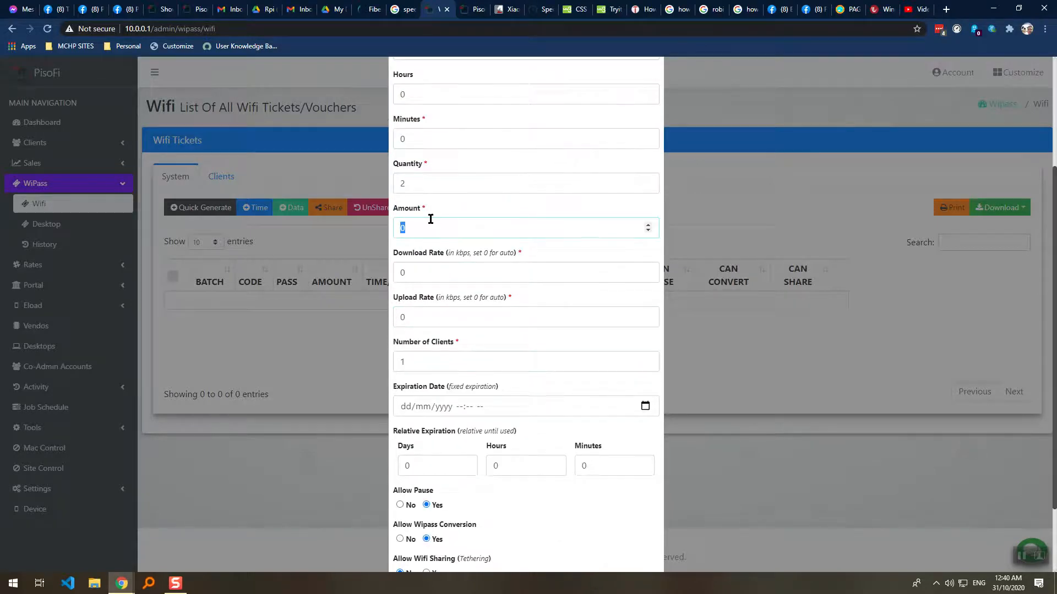
{"action": "scroll", "coordinate": [431, 248], "scroll_direction": "up", "scroll_amount": 2}
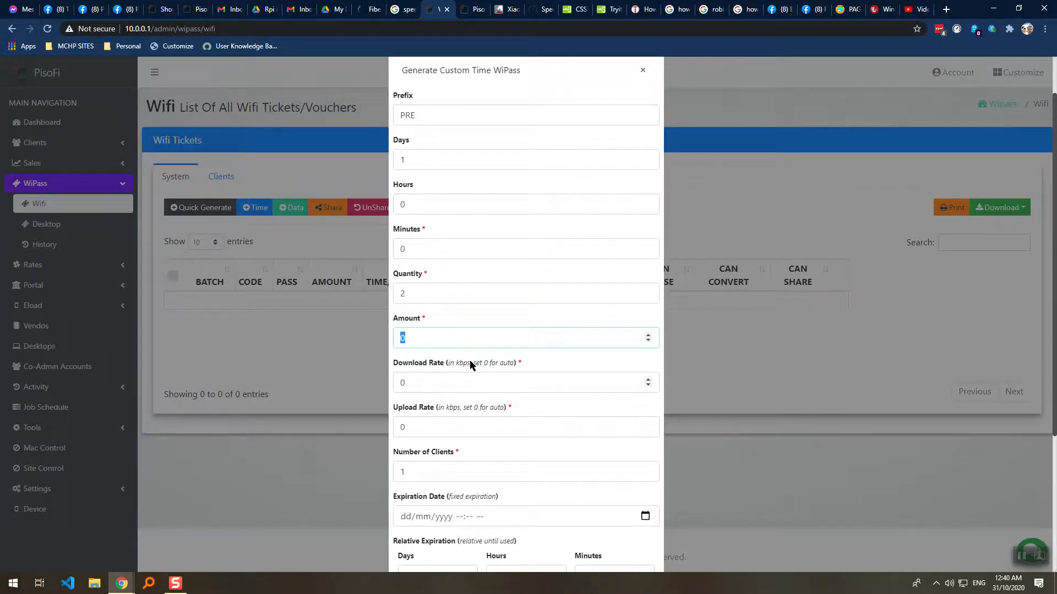
{"action": "left_click", "coordinate": [466, 333]}
{"action": "left_click_drag", "start_coordinate": [424, 341], "coordinate": [386, 340]}
{"action": "left_click", "coordinate": [431, 382]}
Set the download and upload rates to 2000 kbps.
{"action": "left_click", "coordinate": [447, 420]}
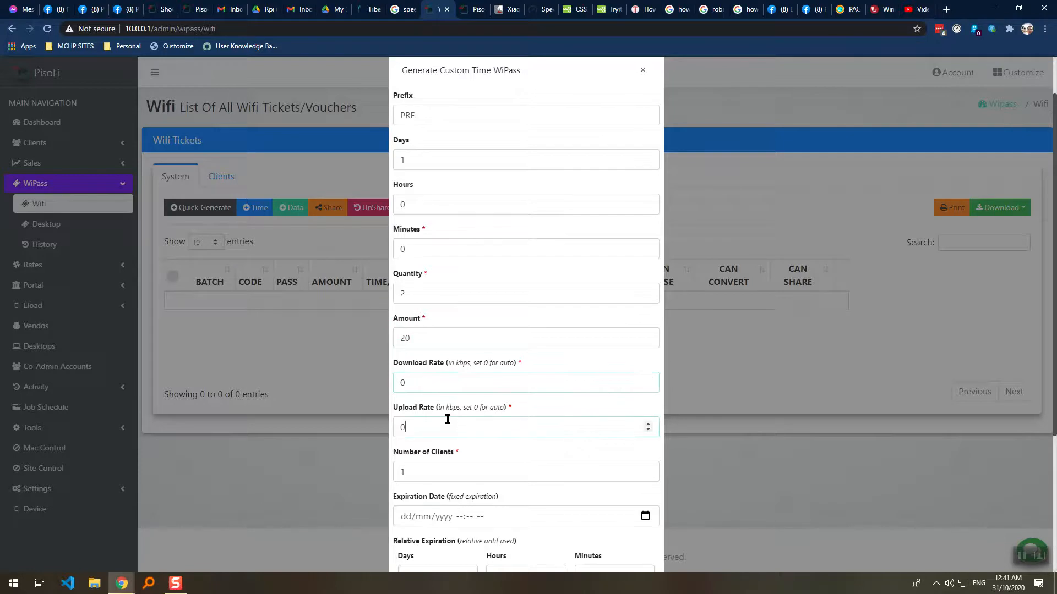
{"action": "scroll", "coordinate": [460, 379], "scroll_direction": "down", "scroll_amount": 1}
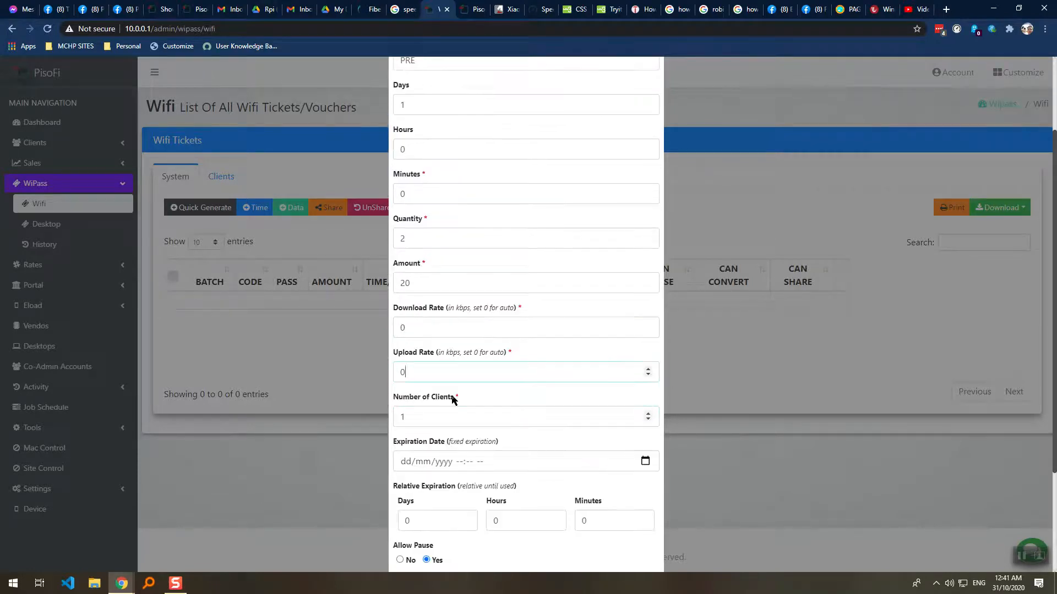
{"action": "left_click_drag", "start_coordinate": [511, 311], "coordinate": [442, 313]}
{"action": "left_click", "coordinate": [441, 314]}
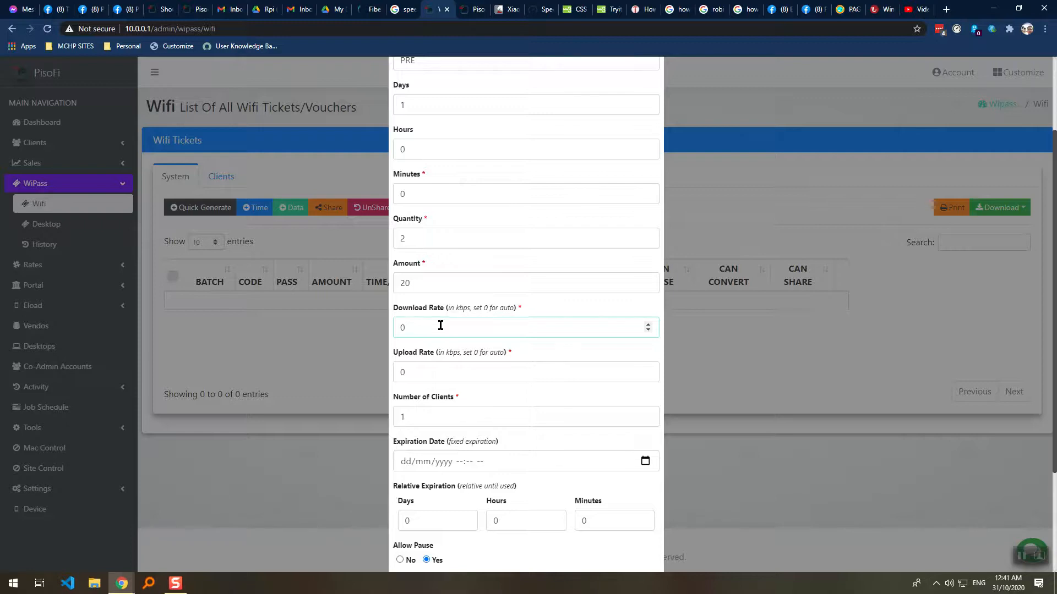
{"action": "key", "text": "BackSpace"}
{"action": "type", "text": "20"}
{"action": "left_click", "coordinate": [437, 373]}
{"action": "double_click", "coordinate": [436, 373]}
{"action": "type", "text": "2000"}
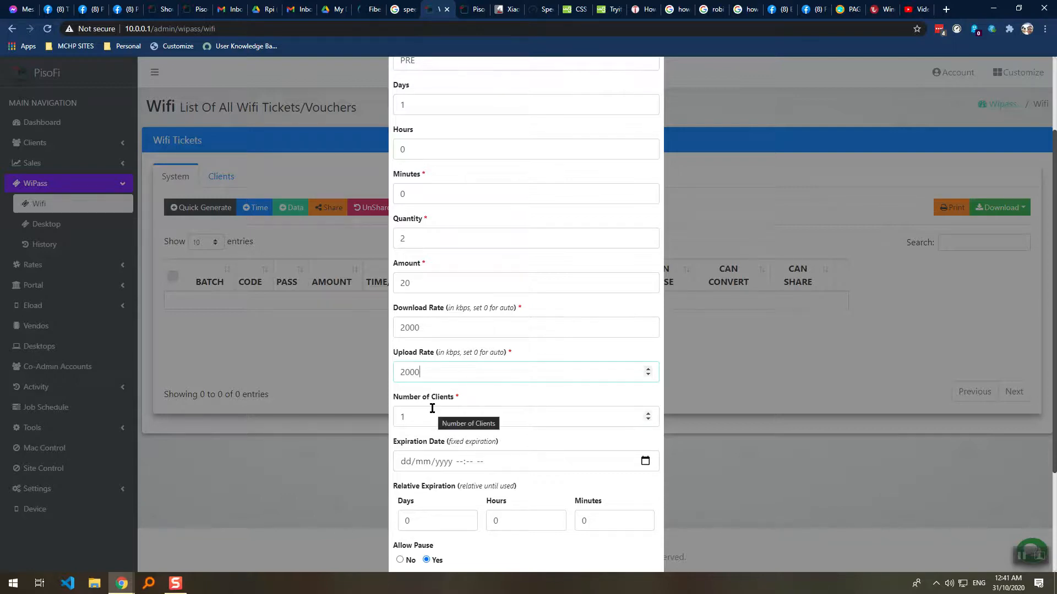
Set Number of Clients to 2 per ticket.
{"action": "left_click", "coordinate": [432, 410]}
{"action": "scroll", "coordinate": [418, 410], "scroll_direction": "down", "scroll_amount": 2}
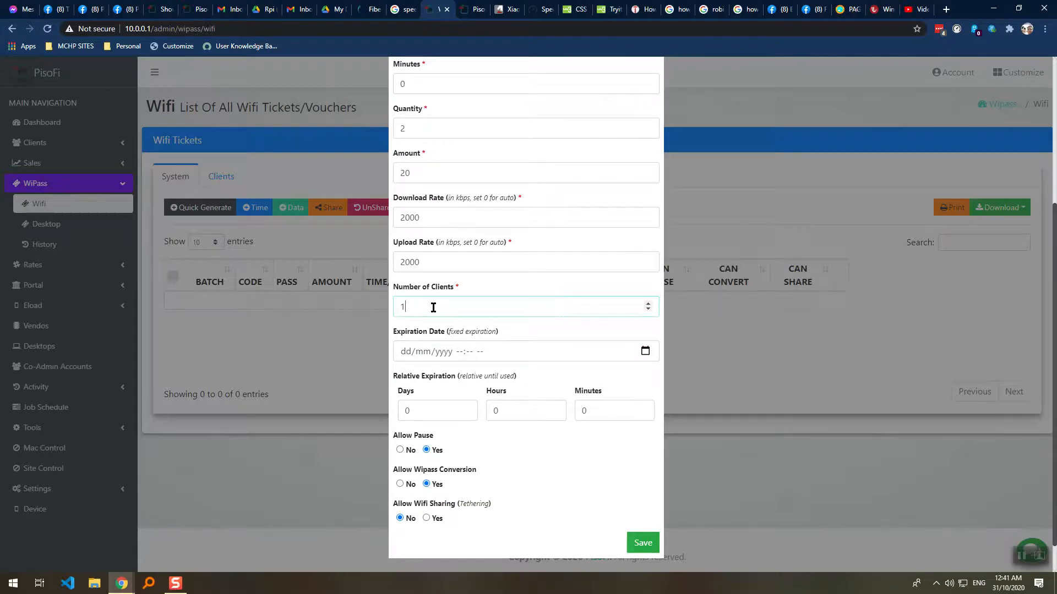
{"action": "scroll", "coordinate": [434, 309], "scroll_direction": "up", "scroll_amount": 1}
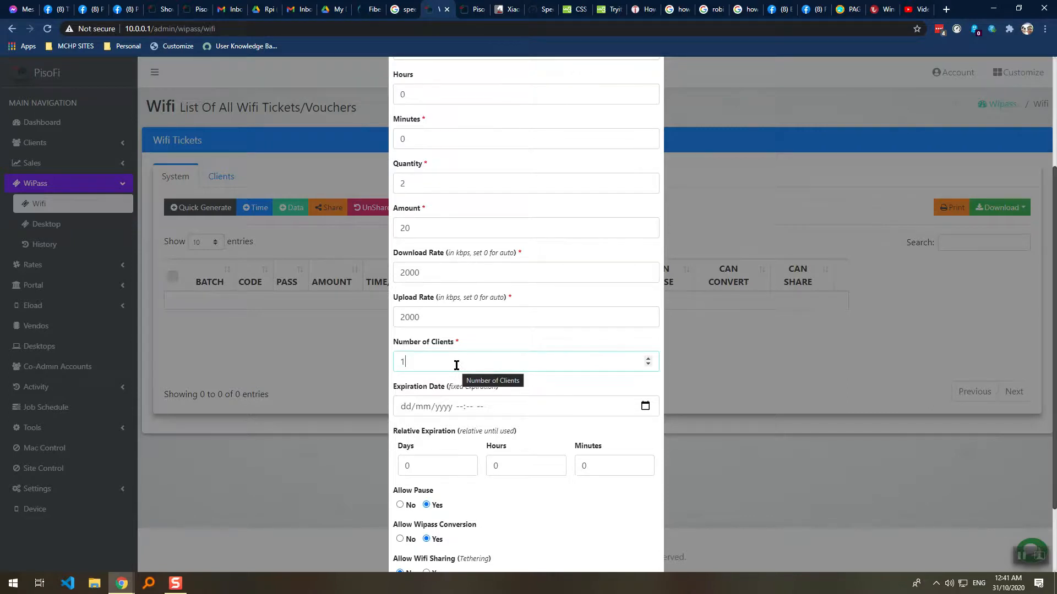
{"action": "left_click_drag", "start_coordinate": [459, 368], "coordinate": [365, 374]}
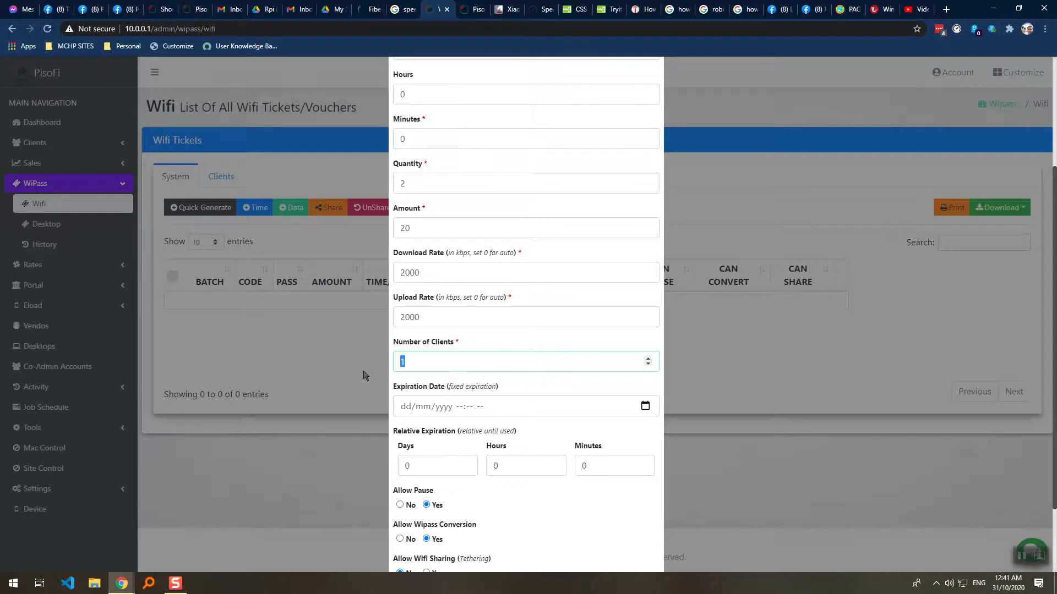
{"action": "type", "text": "2"}
{"action": "scroll", "coordinate": [436, 412], "scroll_direction": "down", "scroll_amount": 2}
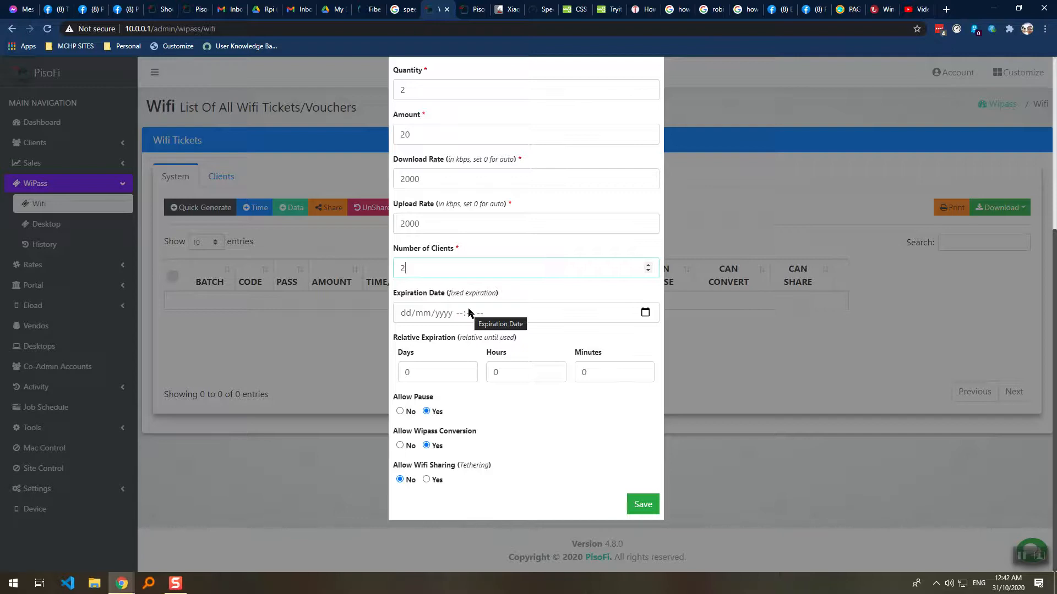
Set the tickets' relative expiration to 1 day in the Days field.
{"action": "left_click", "coordinate": [448, 373]}
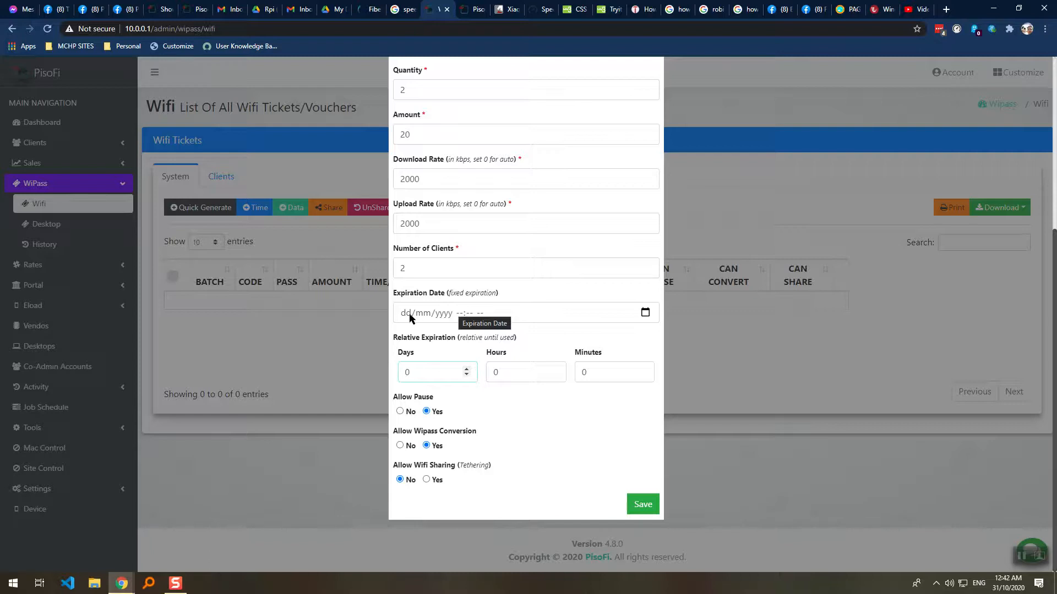
{"action": "double_click", "coordinate": [407, 373]}
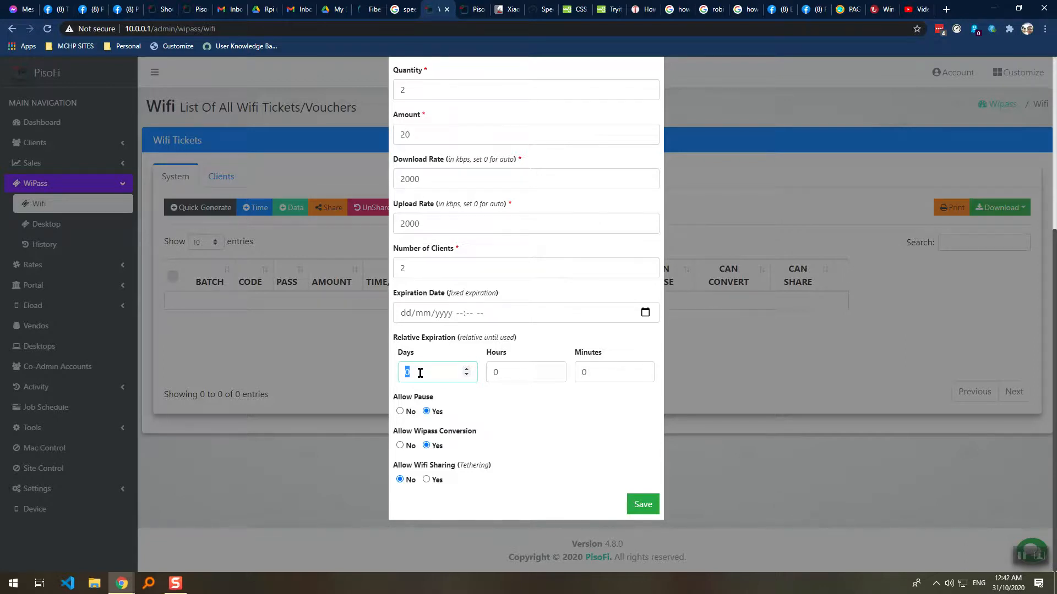
{"action": "left_click", "coordinate": [451, 375]}
{"action": "left_click_drag", "start_coordinate": [462, 338], "coordinate": [503, 342]}
{"action": "left_click", "coordinate": [506, 357]}
{"action": "left_click", "coordinate": [440, 374]}
{"action": "left_click", "coordinate": [495, 366]}
{"action": "left_click", "coordinate": [448, 372]}
Set Allow Pause and Allow WiPass Conversion to No.
{"action": "left_click", "coordinate": [399, 411]}
{"action": "left_click", "coordinate": [400, 446]}
{"action": "scroll", "coordinate": [568, 371], "scroll_direction": "up", "scroll_amount": 5}
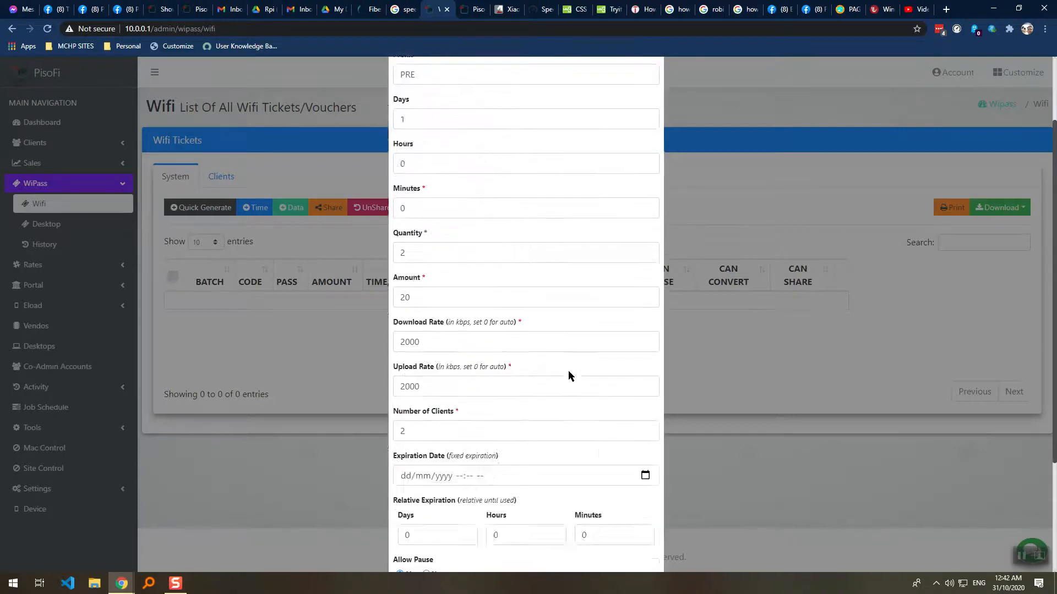
{"action": "scroll", "coordinate": [568, 345], "scroll_direction": "down", "scroll_amount": 3}
{"action": "left_click_drag", "start_coordinate": [448, 190], "coordinate": [360, 188]}
{"action": "scroll", "coordinate": [407, 204], "scroll_direction": "up", "scroll_amount": 3}
{"action": "scroll", "coordinate": [424, 309], "scroll_direction": "down", "scroll_amount": 1}
Save and confirm to generate two 20.00, 2 Mbps tickets with 2 clients each.
{"action": "left_click_drag", "start_coordinate": [432, 472], "coordinate": [377, 478]}
{"action": "left_click_drag", "start_coordinate": [439, 164], "coordinate": [396, 167]}
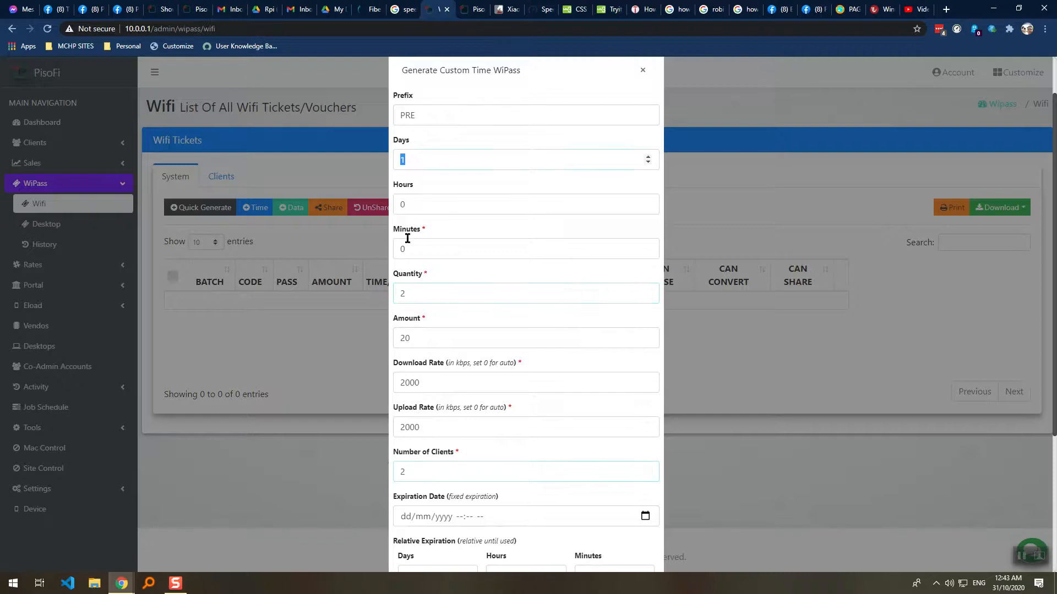
{"action": "scroll", "coordinate": [407, 239], "scroll_direction": "down", "scroll_amount": 4}
{"action": "left_click", "coordinate": [639, 505]}
{"action": "left_click", "coordinate": [573, 184]}
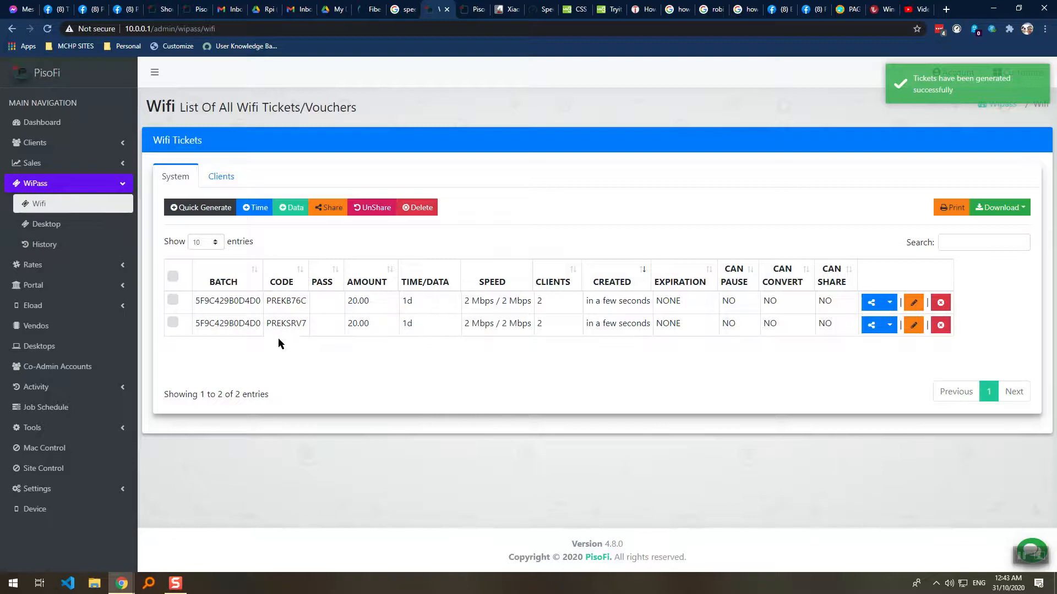
{"action": "left_click_drag", "start_coordinate": [268, 301], "coordinate": [282, 301]}
{"action": "left_click", "coordinate": [282, 304]}
{"action": "left_click_drag", "start_coordinate": [307, 305], "coordinate": [282, 303]}
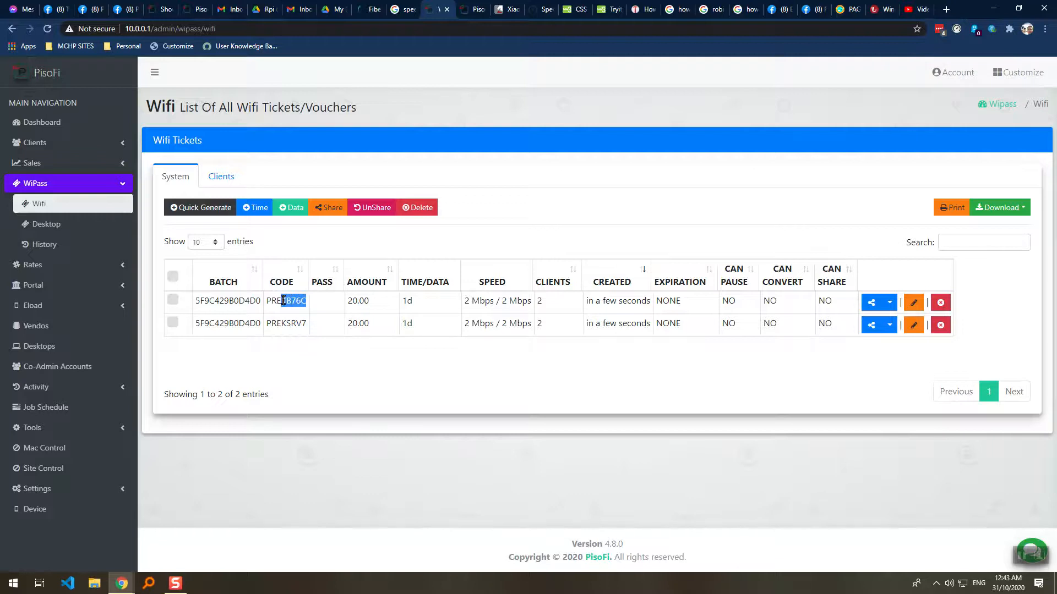
{"action": "left_click_drag", "start_coordinate": [371, 300], "coordinate": [339, 302]}
{"action": "left_click", "coordinate": [325, 303]}
{"action": "left_click_drag", "start_coordinate": [414, 302], "coordinate": [403, 324]}
{"action": "left_click_drag", "start_coordinate": [468, 301], "coordinate": [557, 302]}
{"action": "left_click", "coordinate": [648, 303]}
{"action": "left_click_drag", "start_coordinate": [648, 303], "coordinate": [586, 302]}
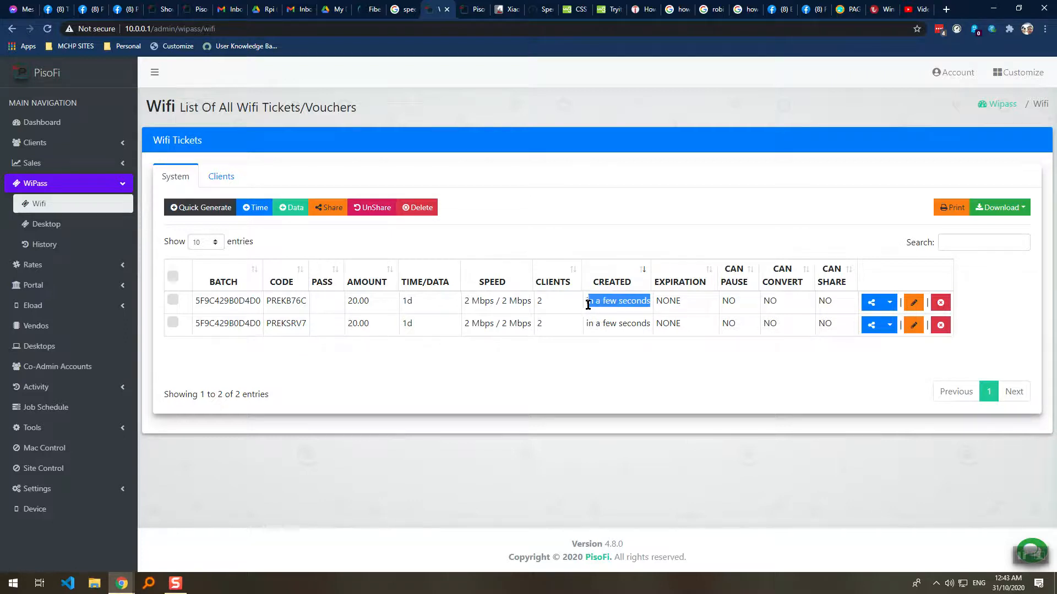
{"action": "left_click_drag", "start_coordinate": [686, 302], "coordinate": [657, 304]}
{"action": "left_click_drag", "start_coordinate": [722, 303], "coordinate": [759, 308]}
{"action": "left_click_drag", "start_coordinate": [826, 302], "coordinate": [814, 303]}
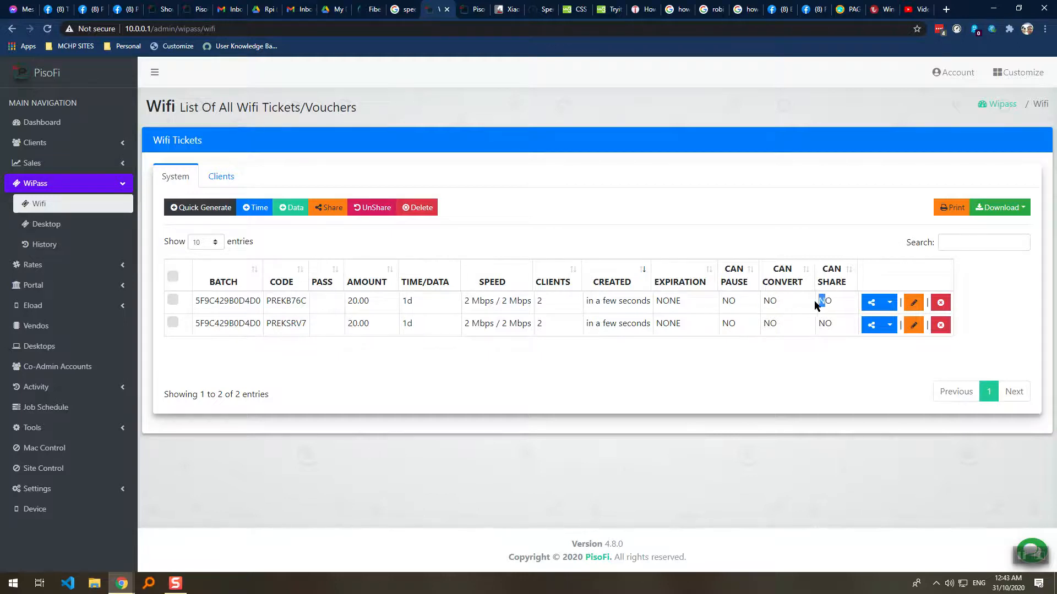
{"action": "left_click", "coordinate": [333, 359]}
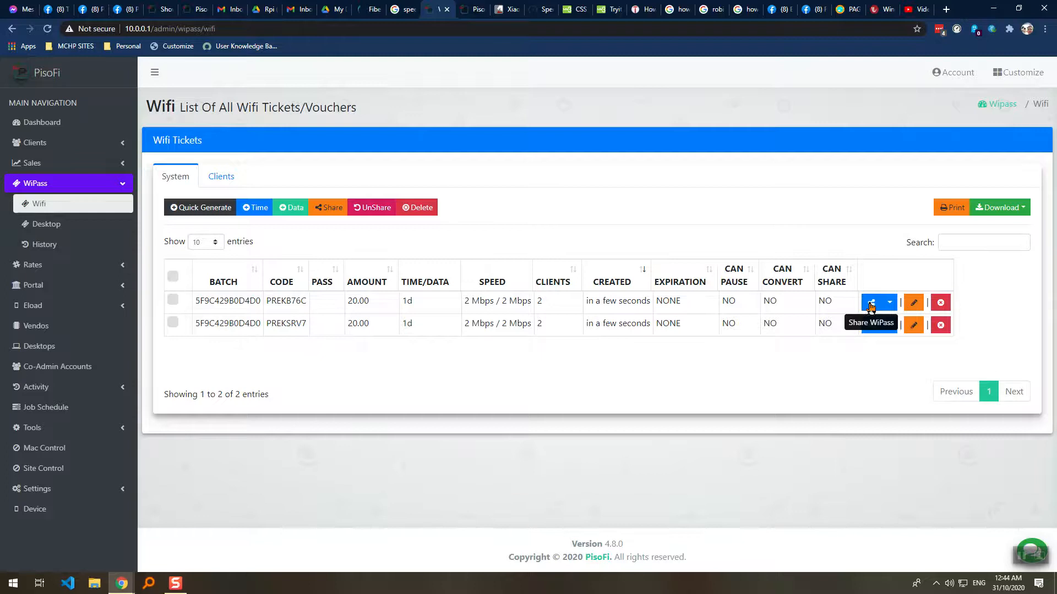
Copy the first ticket's code and cancel the portal's coin insertion dialog.
{"action": "double_click", "coordinate": [291, 304]}
{"action": "key", "text": "ctrl+c"}
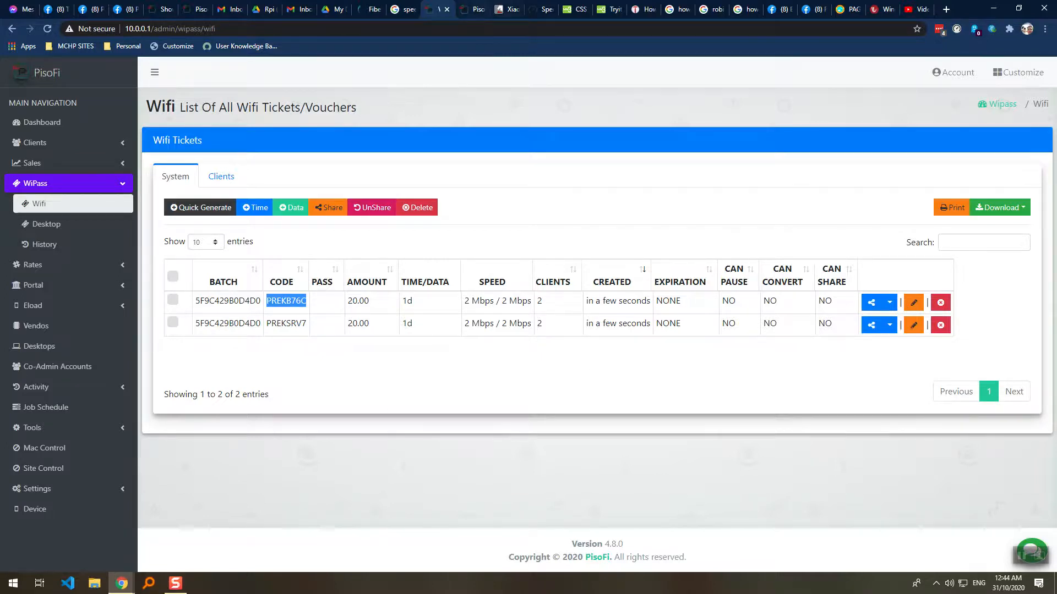
{"action": "left_click", "coordinate": [476, 10]}
{"action": "left_click", "coordinate": [523, 441]}
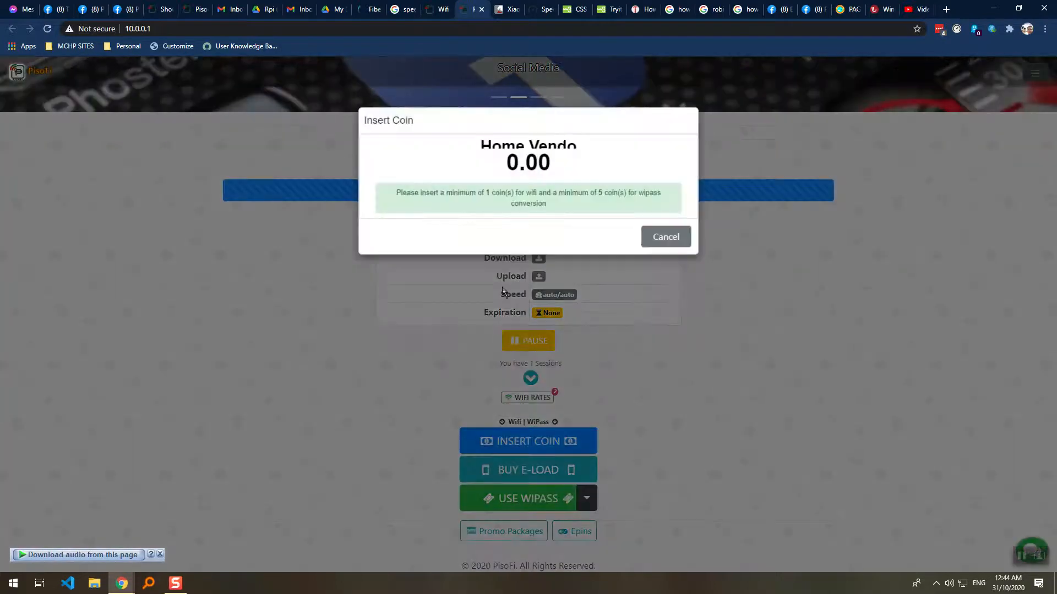
{"action": "left_click", "coordinate": [664, 307]}
{"action": "left_click", "coordinate": [580, 89]}
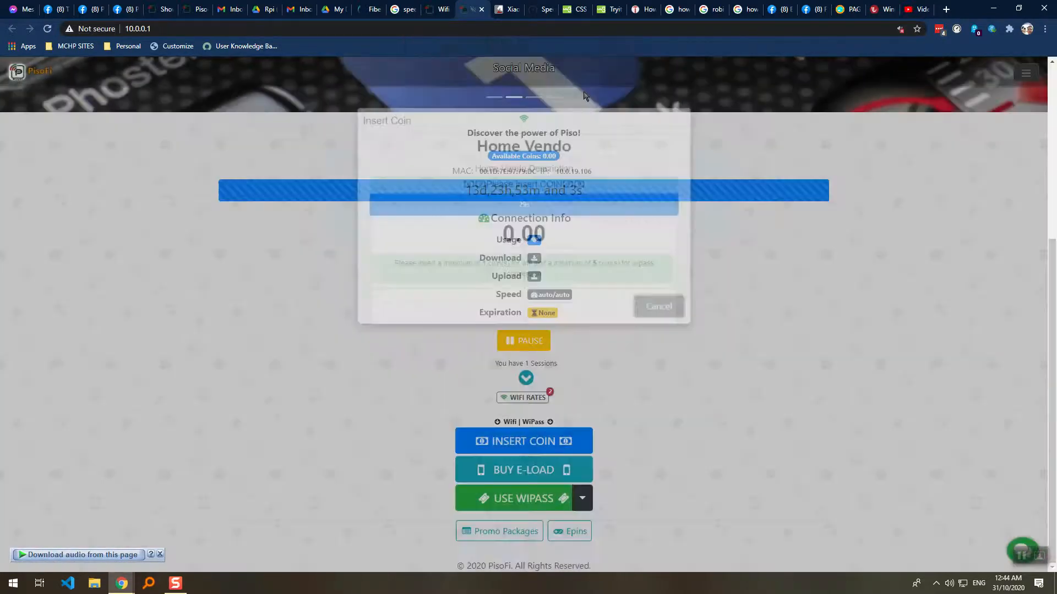
{"action": "left_click", "coordinate": [523, 499]}
{"action": "left_click", "coordinate": [523, 161]}
{"action": "key", "text": "ctrl+v"}
{"action": "left_click", "coordinate": [640, 161]}
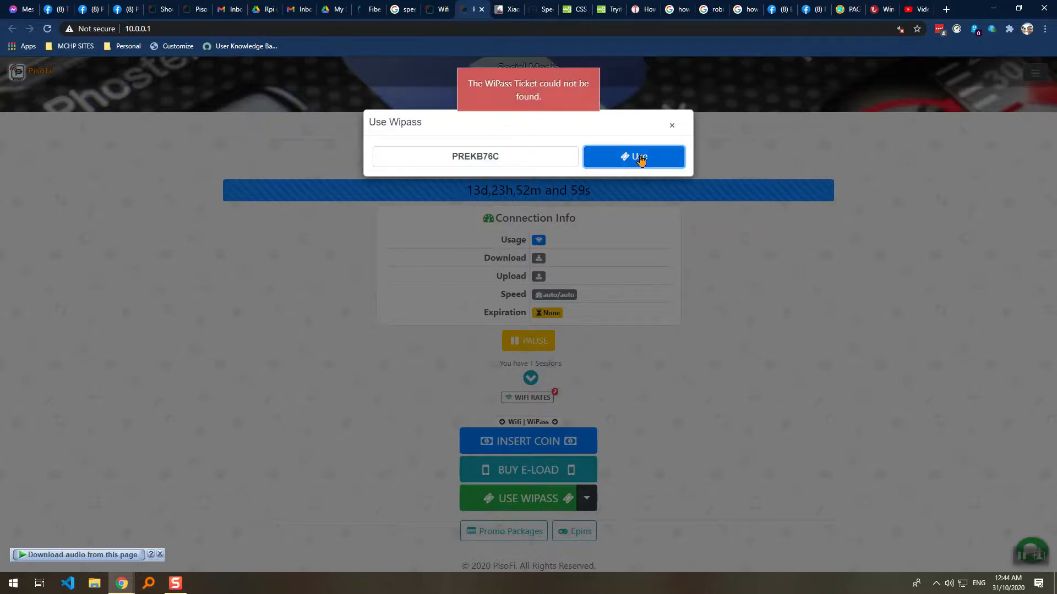
{"action": "left_click", "coordinate": [671, 126]}
{"action": "key", "text": "ctrl+shift+Tab"}
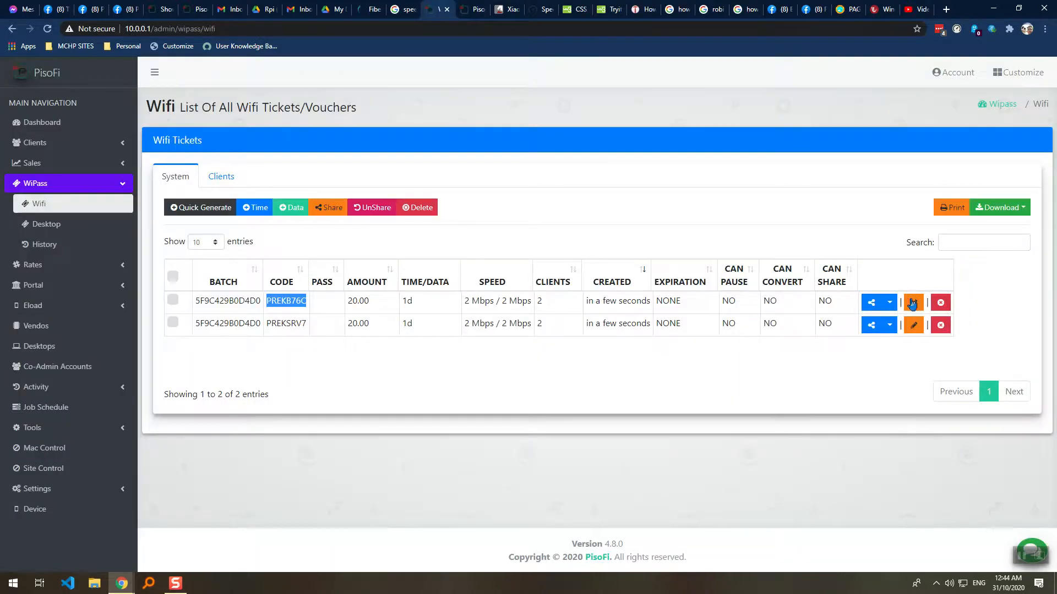
{"action": "left_click", "coordinate": [872, 302]}
{"action": "left_click", "coordinate": [583, 182]}
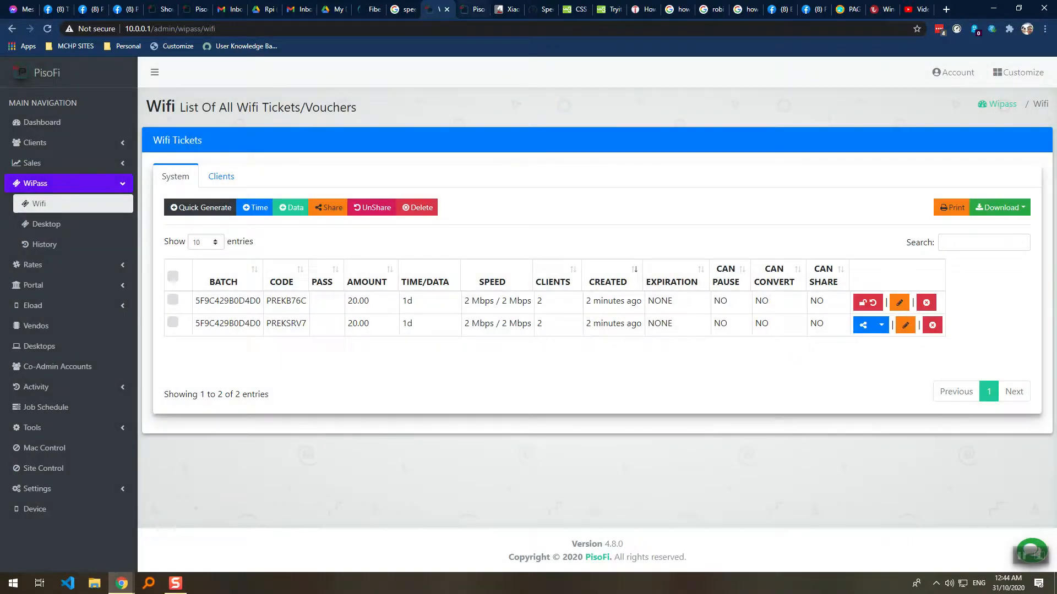
{"action": "key", "text": "ctrl+Tab"}
{"action": "left_click", "coordinate": [532, 381]}
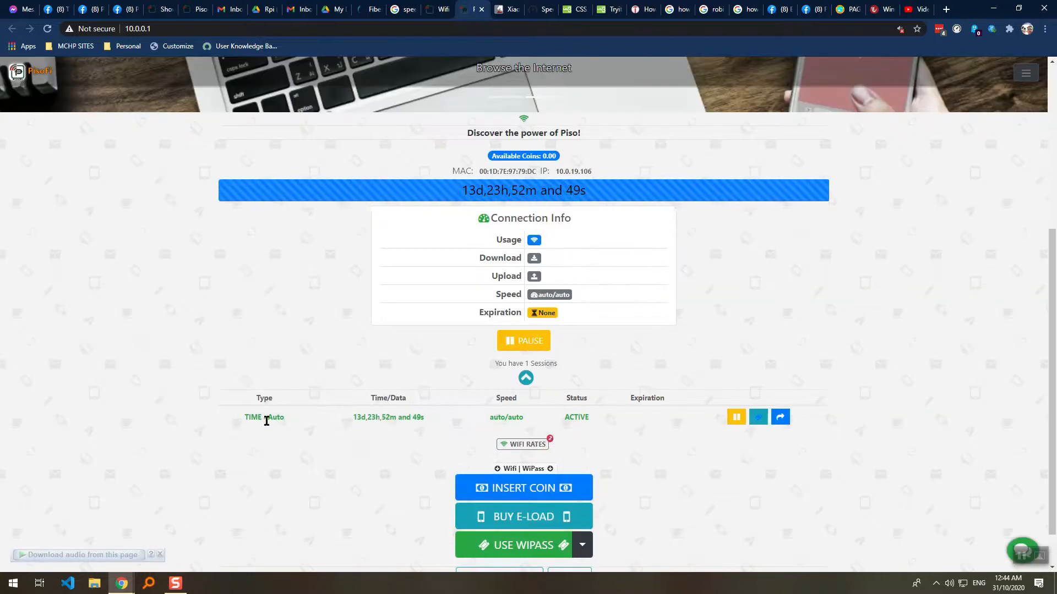
{"action": "left_click_drag", "start_coordinate": [246, 417], "coordinate": [287, 419]}
{"action": "left_click", "coordinate": [355, 417]}
{"action": "left_click_drag", "start_coordinate": [354, 417], "coordinate": [461, 418]}
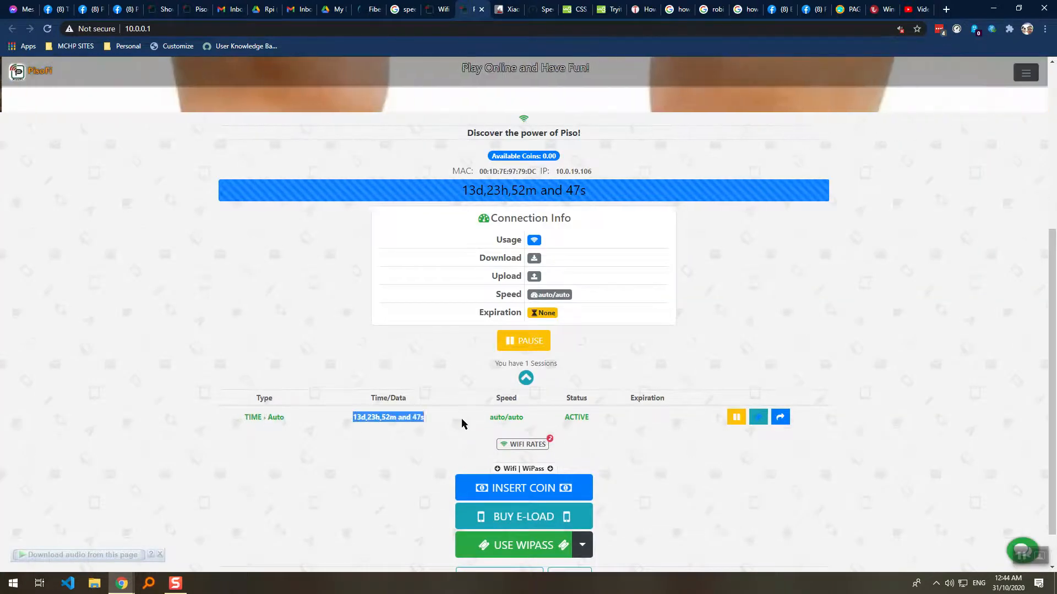
{"action": "left_click", "coordinate": [526, 546]}
{"action": "left_click", "coordinate": [504, 157]}
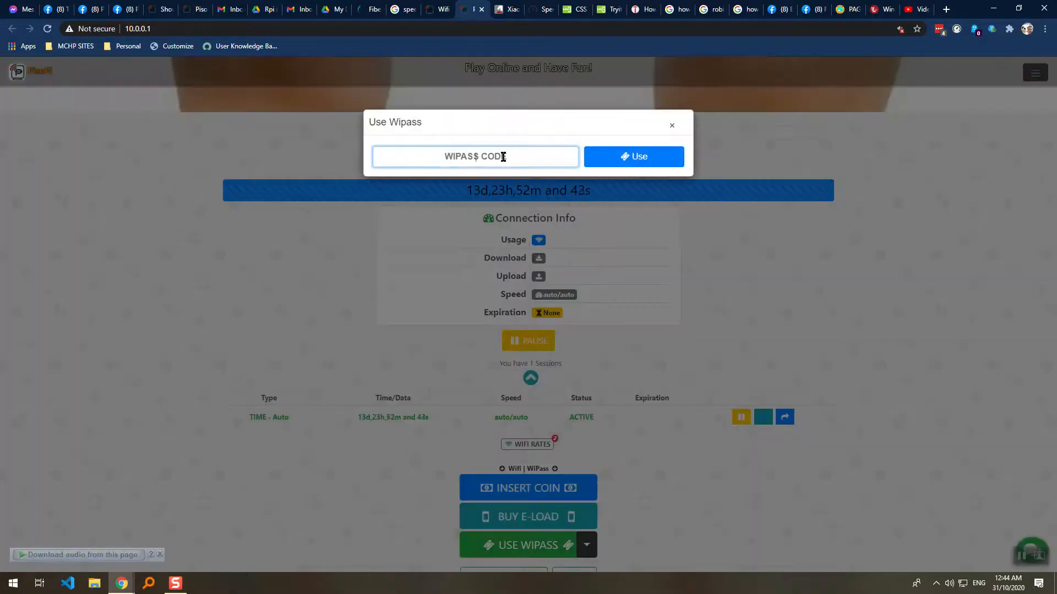
{"action": "type", "text": "PR6N87NC"}
{"action": "left_click", "coordinate": [608, 162]}
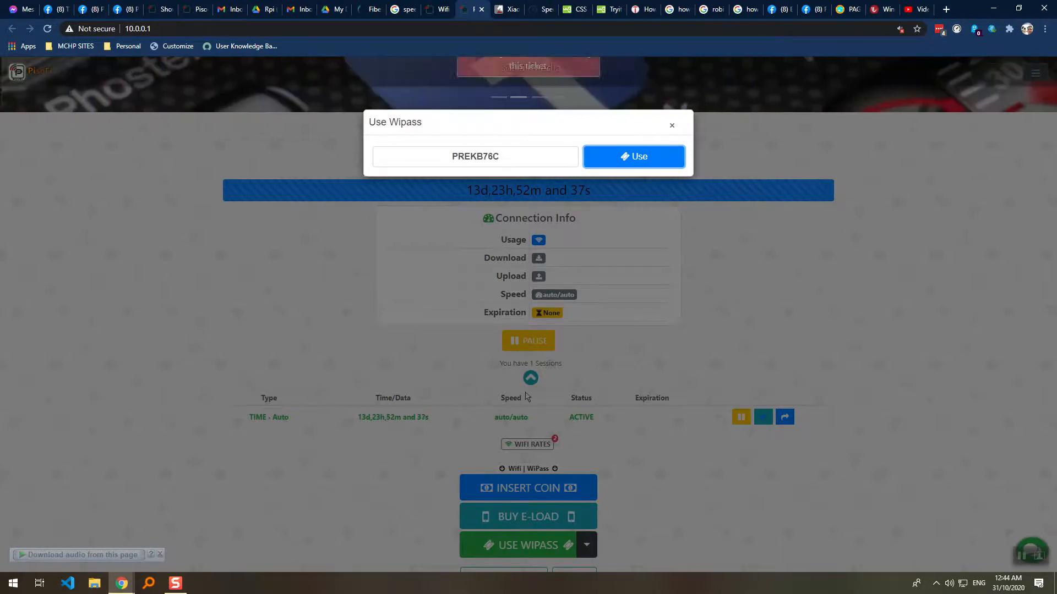
{"action": "left_click_drag", "start_coordinate": [509, 160], "coordinate": [376, 180]}
{"action": "key", "text": "ctrl+c"}
{"action": "key", "text": "BackSpace"}
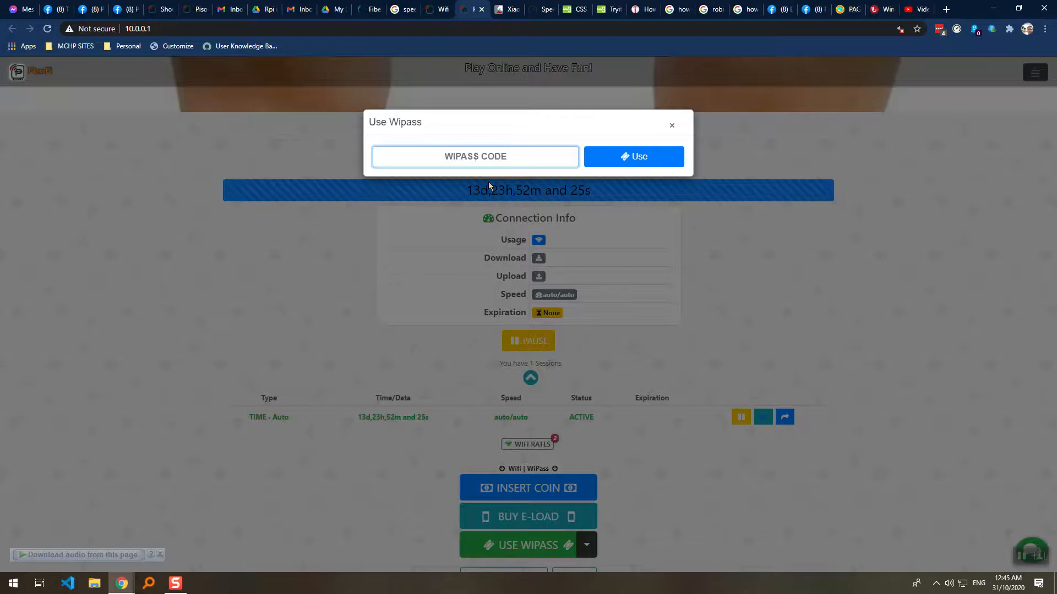
{"action": "left_click", "coordinate": [671, 125]}
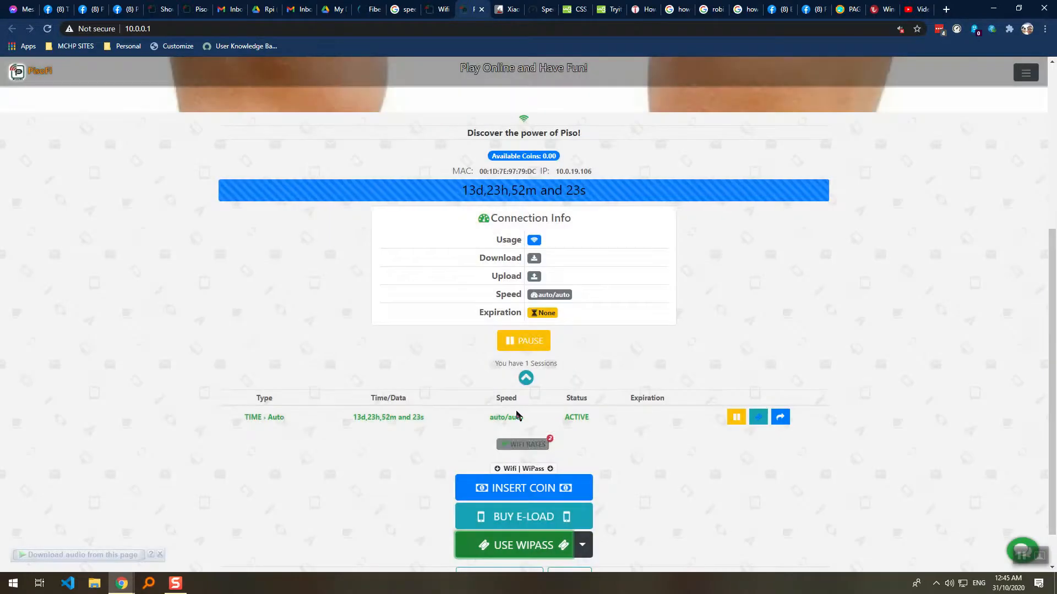
Check the session speed, reopen and close the code dialog, then return to admin.
{"action": "left_click_drag", "start_coordinate": [490, 418], "coordinate": [541, 423]}
{"action": "left_click", "coordinate": [526, 546]}
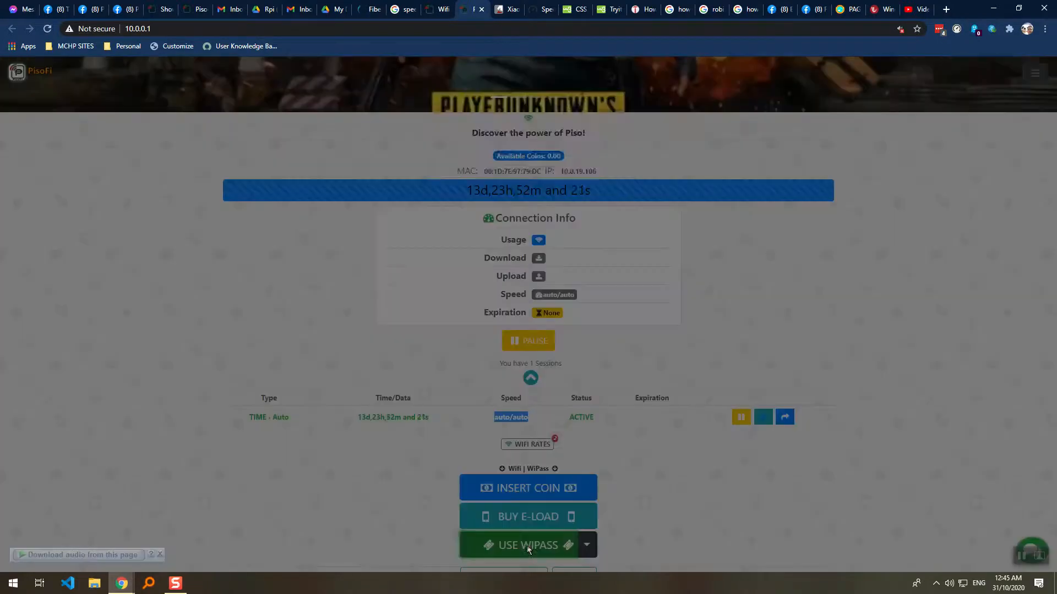
{"action": "left_click", "coordinate": [484, 160]}
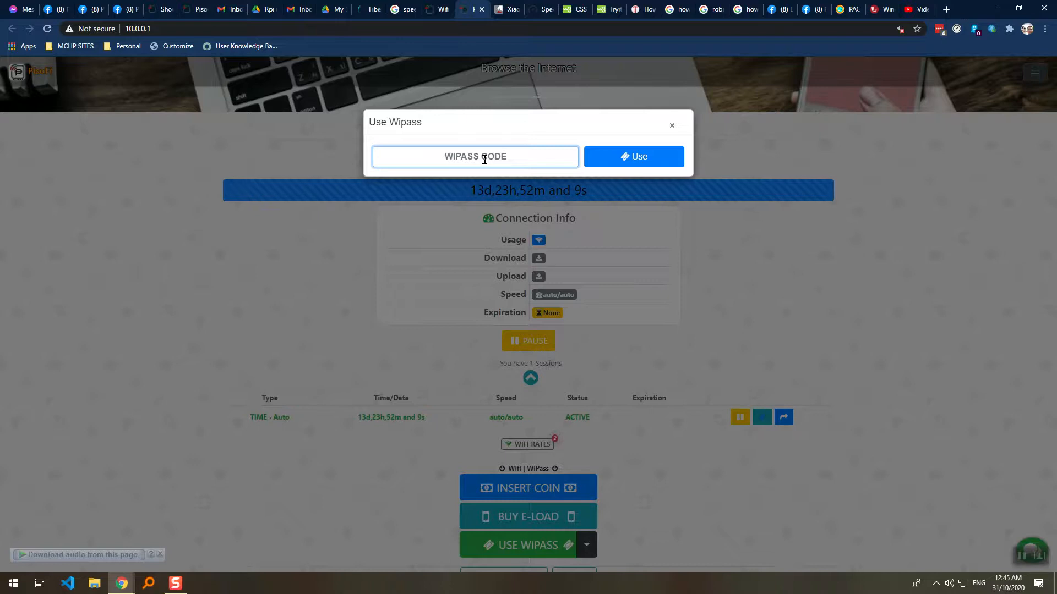
{"action": "left_click", "coordinate": [672, 126]}
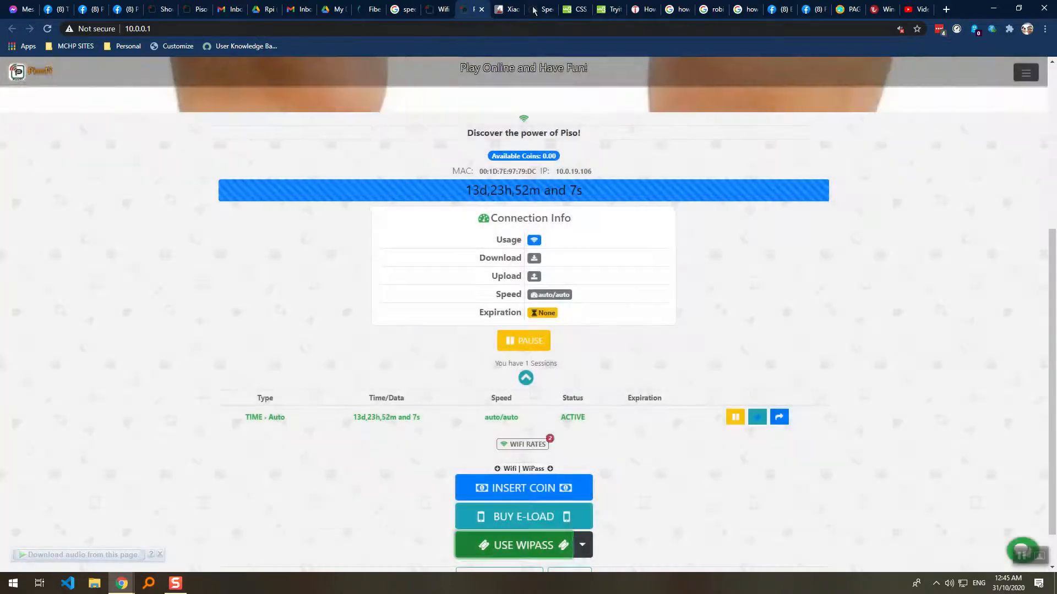
{"action": "left_click", "coordinate": [440, 9]}
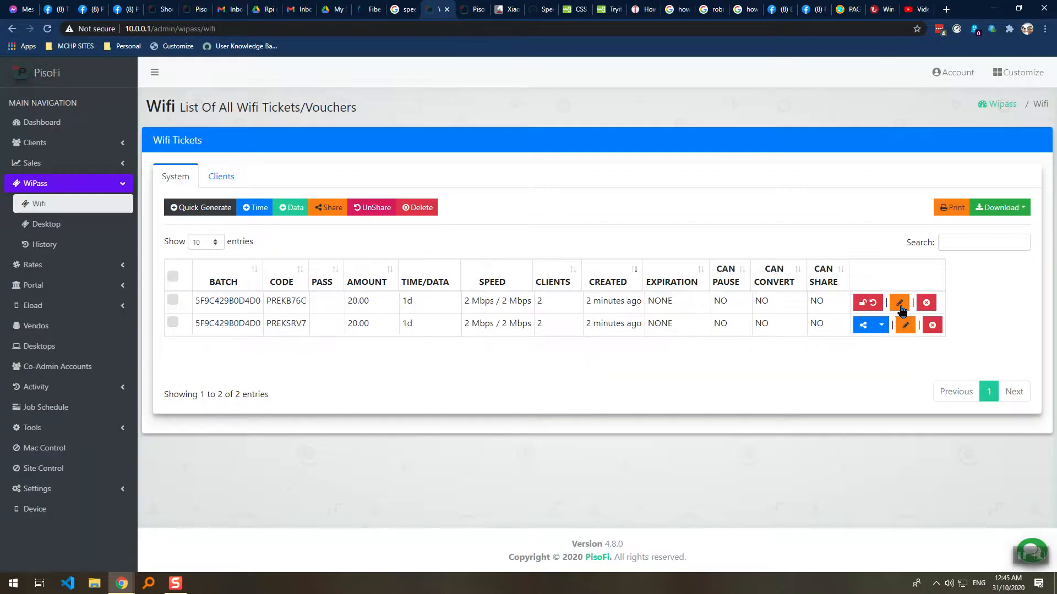
Edit ticket PREKB76C, entering 0 for both Upload Rate and Download Rate, and confirm saving.
{"action": "key", "text": "ctrl+l"}
{"action": "key", "text": "Return"}
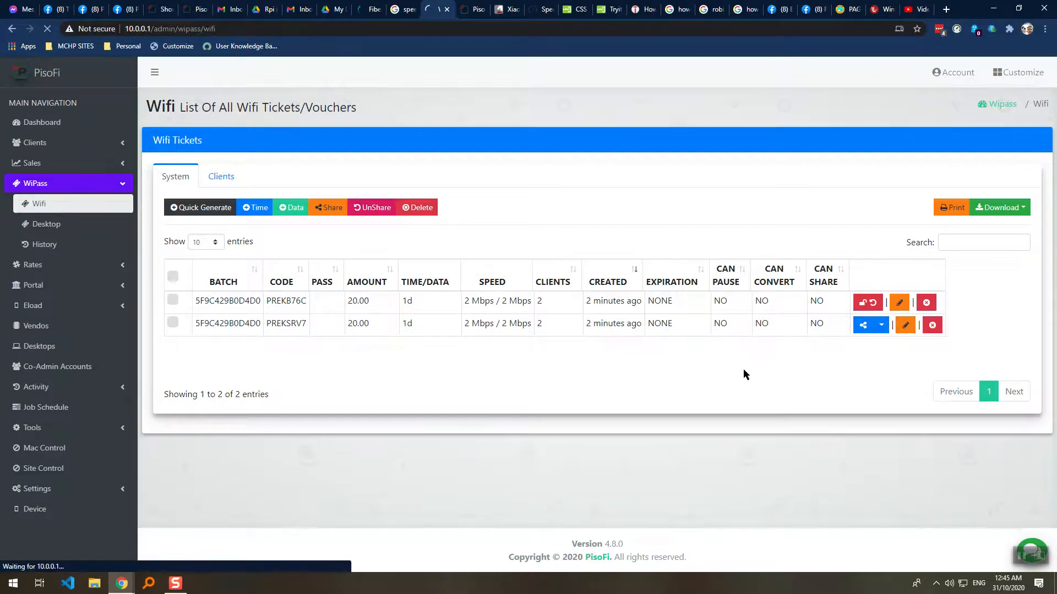
{"action": "left_click", "coordinate": [959, 302]}
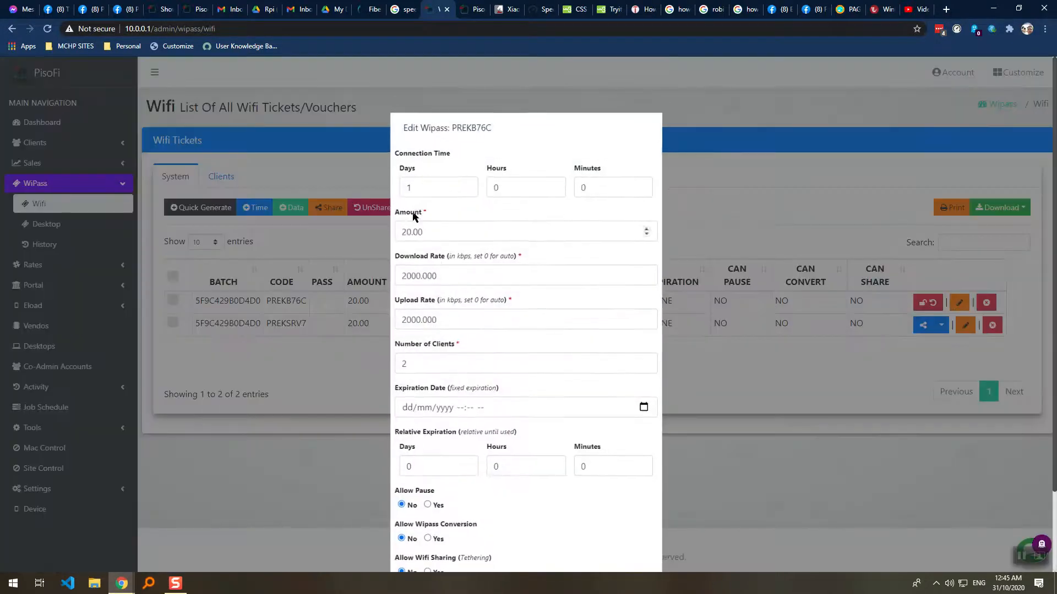
{"action": "scroll", "coordinate": [434, 272], "scroll_direction": "down", "scroll_amount": 2}
{"action": "triple_click", "coordinate": [447, 223]}
{"action": "type", "text": "0"}
{"action": "triple_click", "coordinate": [497, 187]}
{"action": "type", "text": "0"}
{"action": "left_click", "coordinate": [643, 504]}
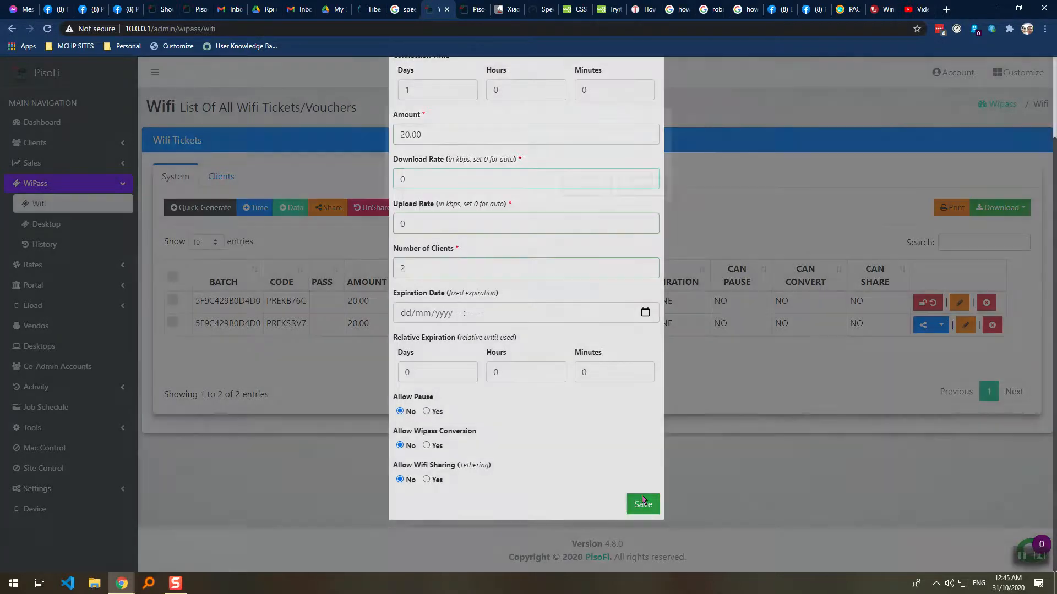
{"action": "left_click", "coordinate": [577, 184]}
{"action": "left_click", "coordinate": [474, 9]}
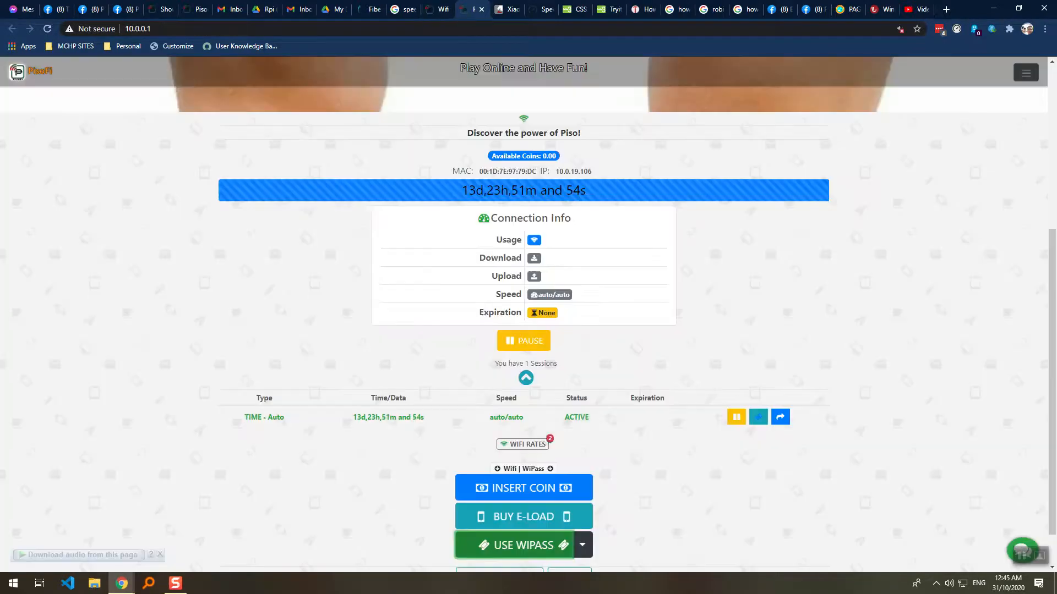
{"action": "key", "text": "F5"}
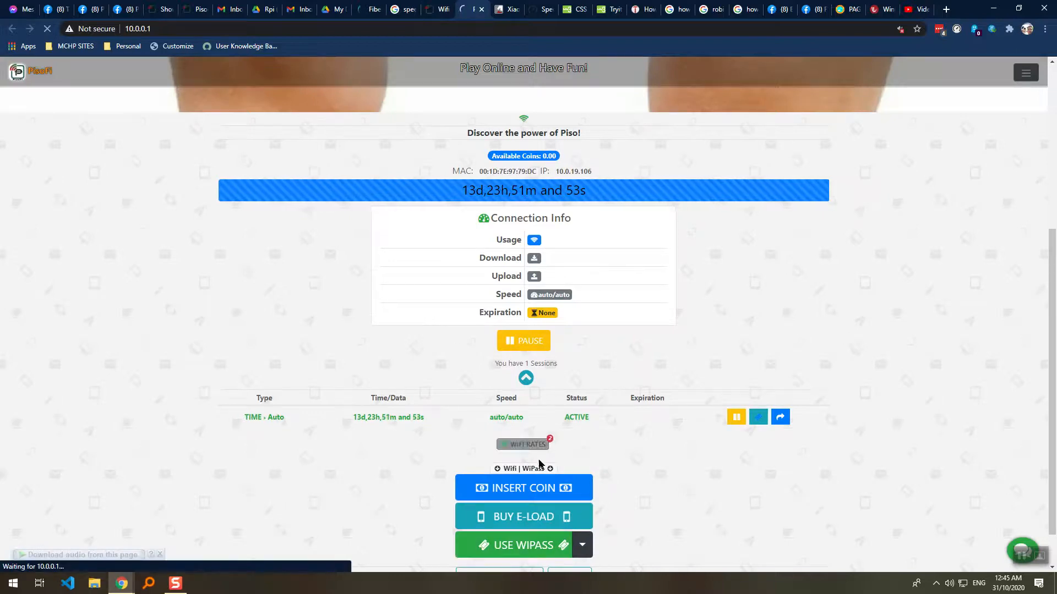
{"action": "left_click", "coordinate": [523, 513]}
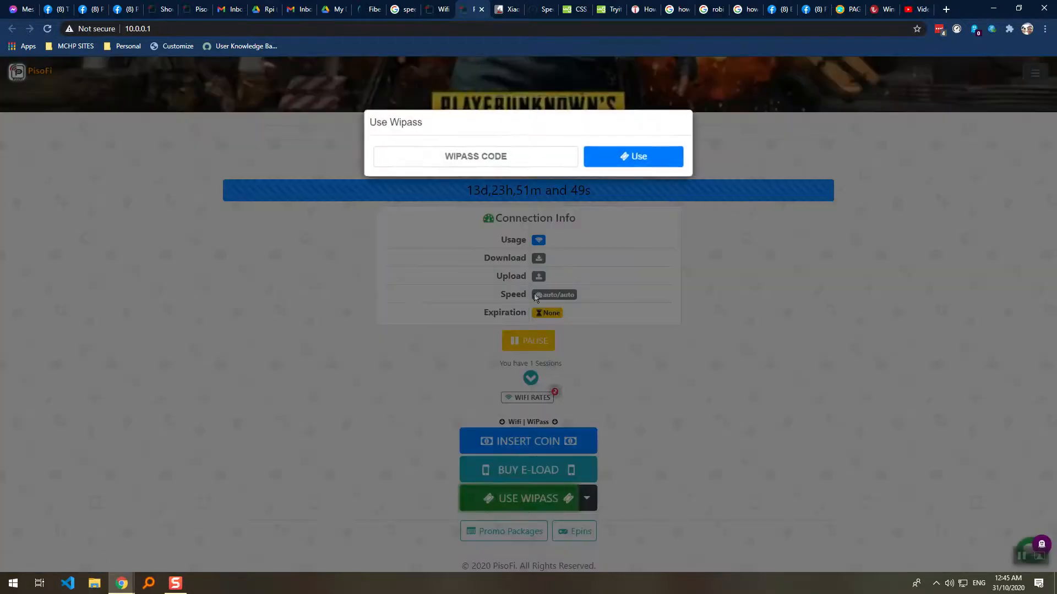
{"action": "left_click", "coordinate": [505, 158]}
{"action": "key", "text": "ctrl+v"}
{"action": "left_click", "coordinate": [625, 157]}
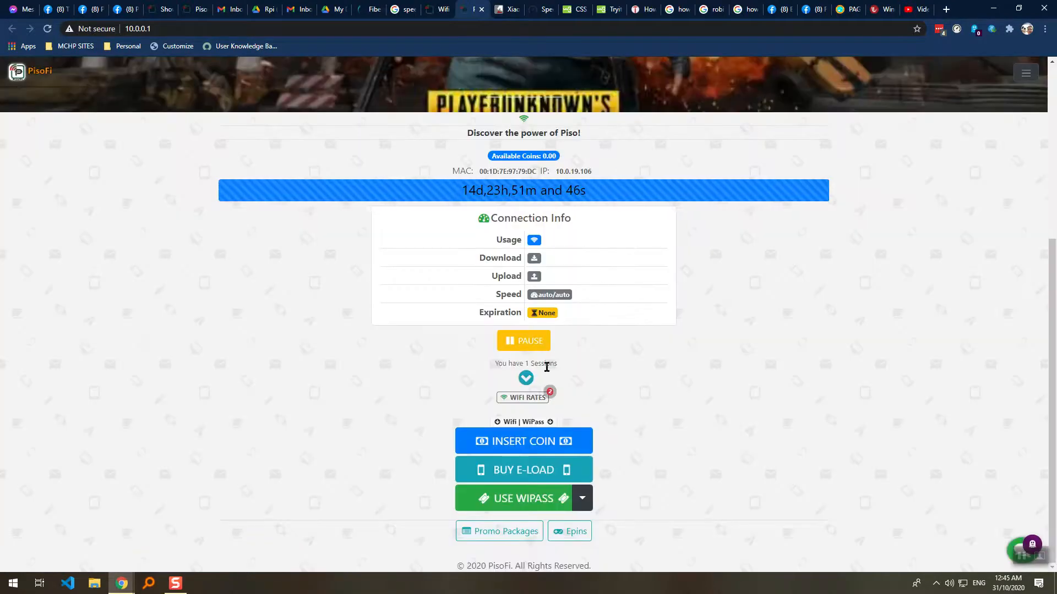
Inspect the merged session: auto/auto speed with about 14d 23h 51m remaining.
{"action": "left_click", "coordinate": [527, 378]}
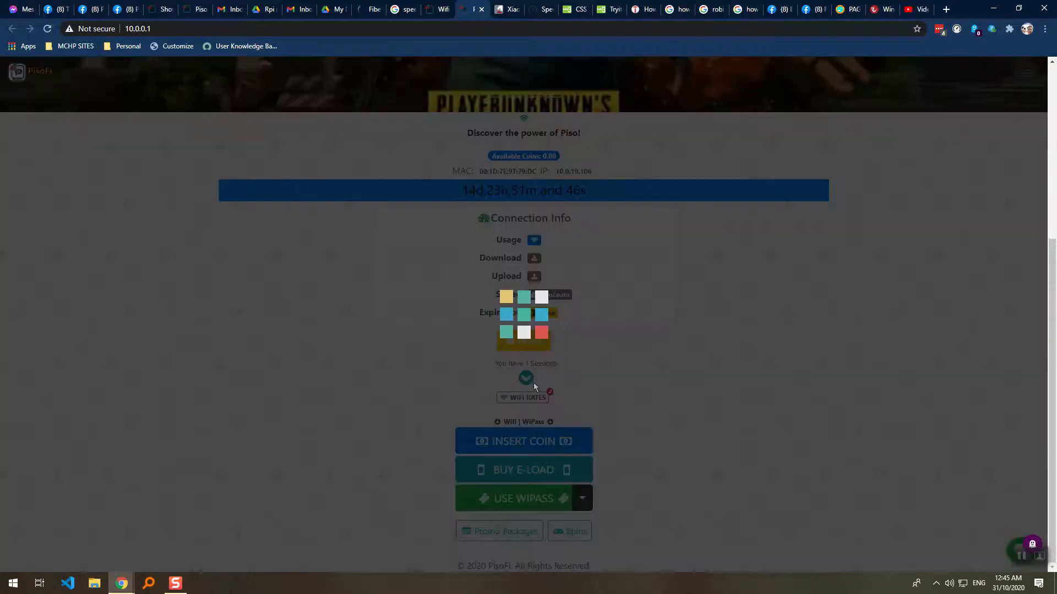
{"action": "left_click_drag", "start_coordinate": [552, 417], "coordinate": [528, 423]}
{"action": "left_click", "coordinate": [523, 418]}
{"action": "left_click", "coordinate": [488, 419]}
{"action": "left_click_drag", "start_coordinate": [267, 421], "coordinate": [491, 418]}
{"action": "left_click", "coordinate": [348, 422]}
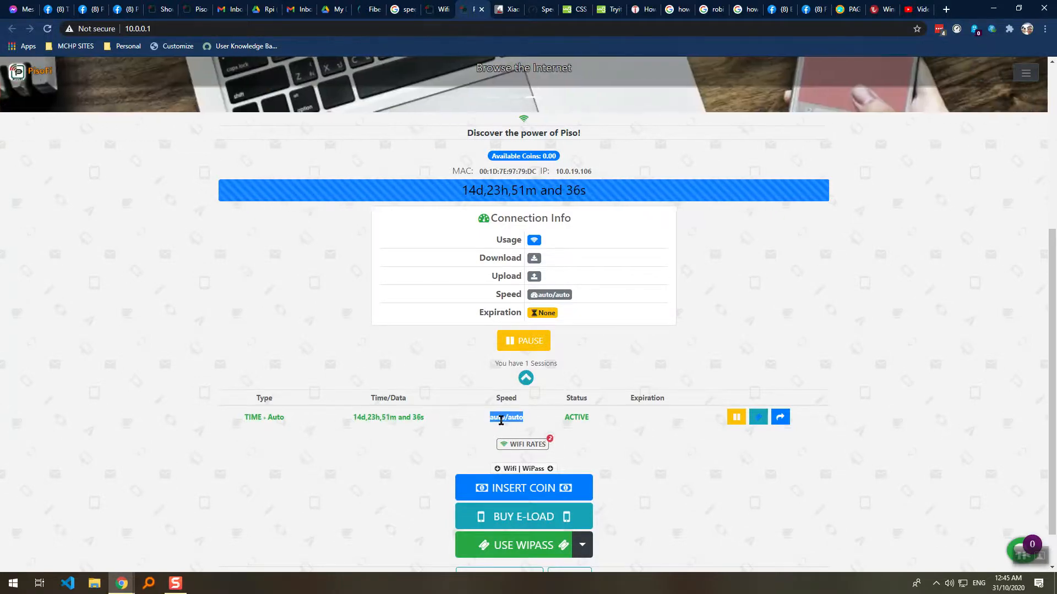
{"action": "left_click", "coordinate": [527, 422]}
{"action": "left_click_drag", "start_coordinate": [527, 419], "coordinate": [469, 426]}
{"action": "left_click", "coordinate": [469, 426]}
{"action": "triple_click", "coordinate": [507, 417]}
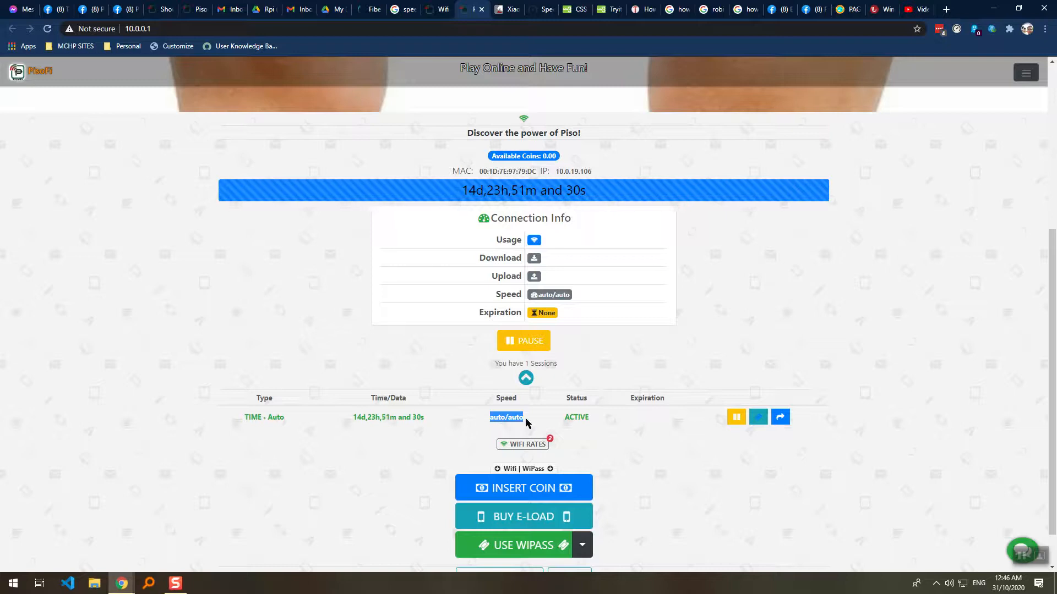
{"action": "left_click", "coordinate": [526, 424]}
{"action": "left_click_drag", "start_coordinate": [489, 418], "coordinate": [524, 419]}
{"action": "left_click", "coordinate": [526, 414]}
{"action": "left_click_drag", "start_coordinate": [523, 416], "coordinate": [486, 421]}
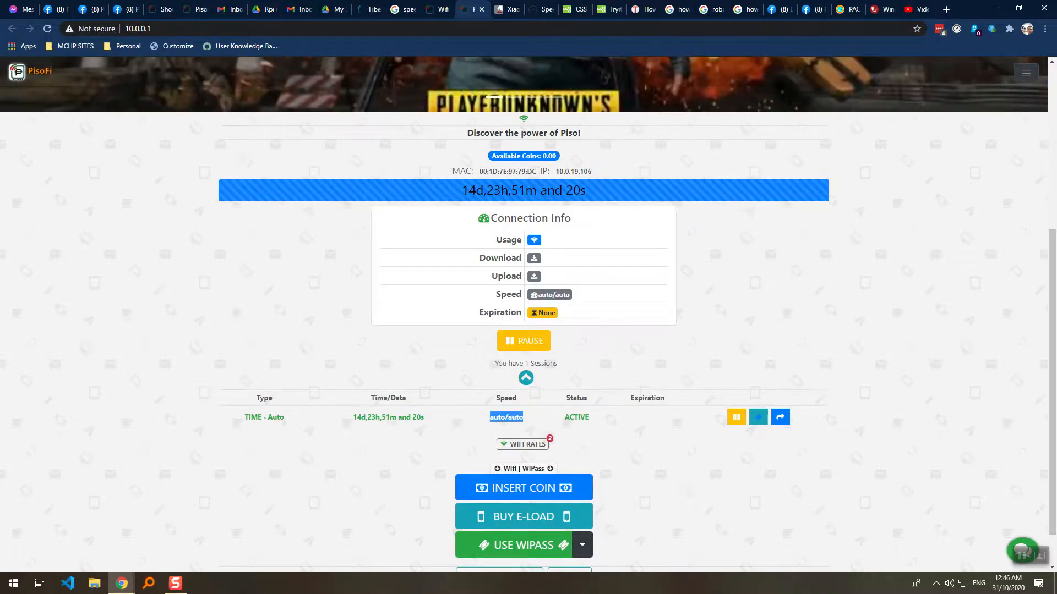
{"action": "key", "text": "ctrl+shift+Tab"}
{"action": "key", "text": "ctrl+Tab"}
{"action": "left_click_drag", "start_coordinate": [287, 417], "coordinate": [247, 420]}
{"action": "key", "text": "ctrl+shift+Tab"}
{"action": "key", "text": "ctrl+Tab"}
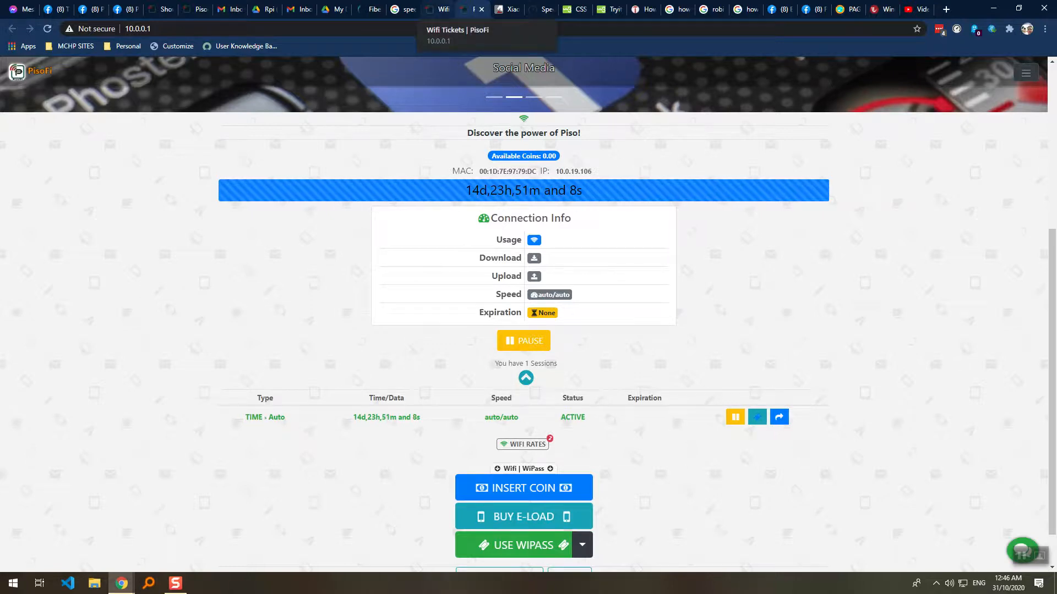
Reload the admin ticket list and open the custom data ticket generator.
{"action": "left_click", "coordinate": [444, 11]}
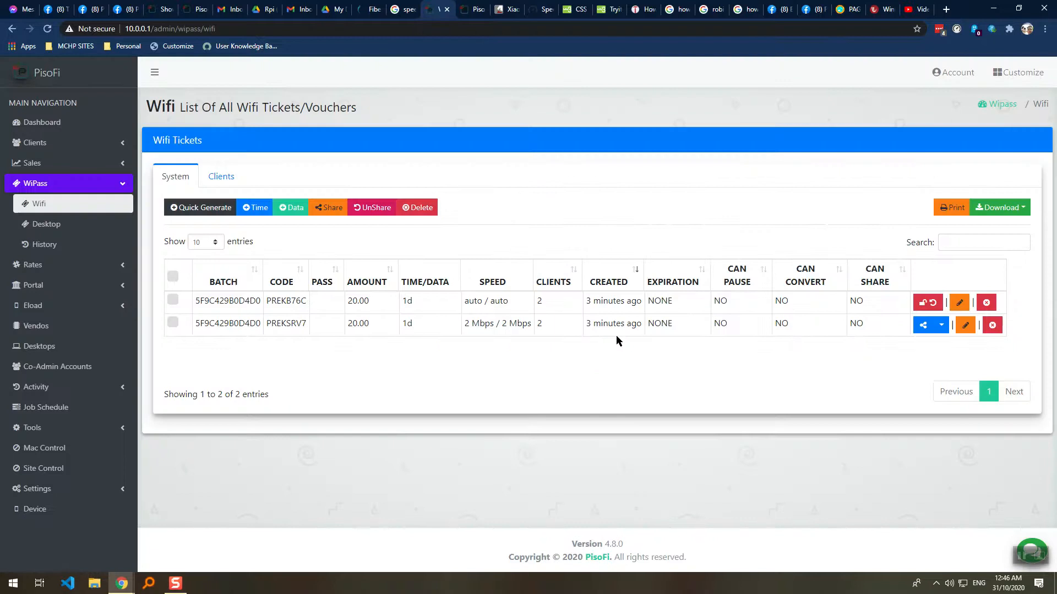
{"action": "key", "text": "F5"}
{"action": "left_click", "coordinate": [292, 208]}
{"action": "scroll", "coordinate": [461, 231], "scroll_direction": "down", "scroll_amount": 3}
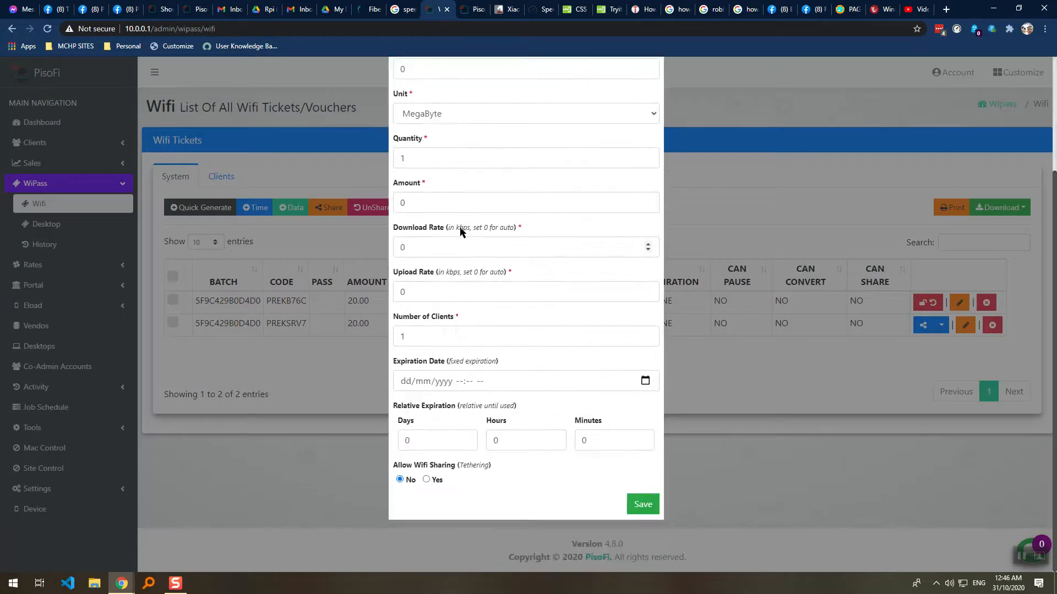
{"action": "scroll", "coordinate": [460, 228], "scroll_direction": "up", "scroll_amount": 3}
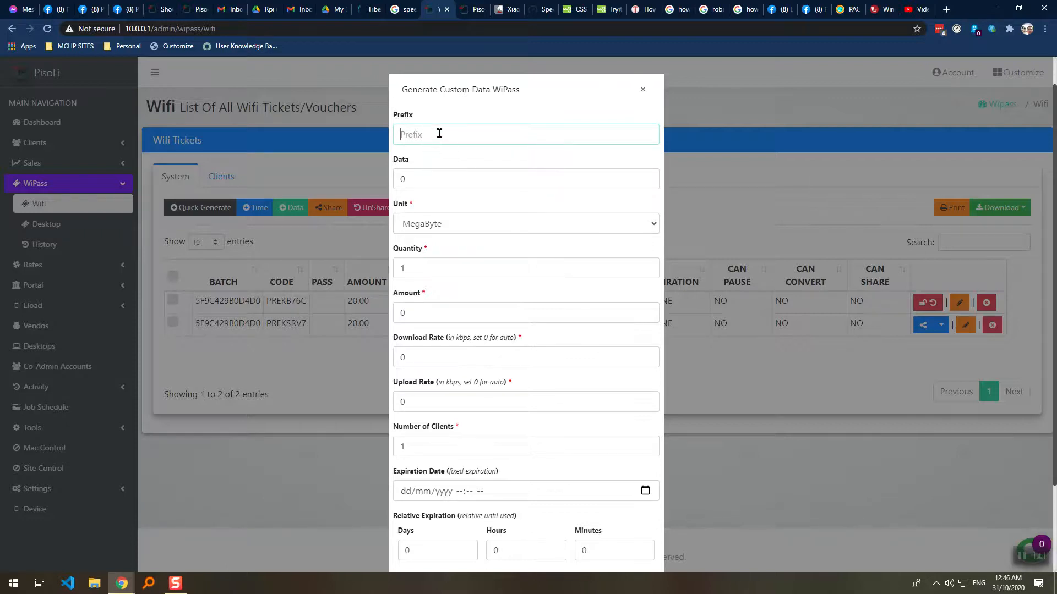
Set the data unit to GigaByte, step through the fields, then close the generator unsaved.
{"action": "left_click", "coordinate": [404, 185]}
{"action": "left_click", "coordinate": [440, 223]}
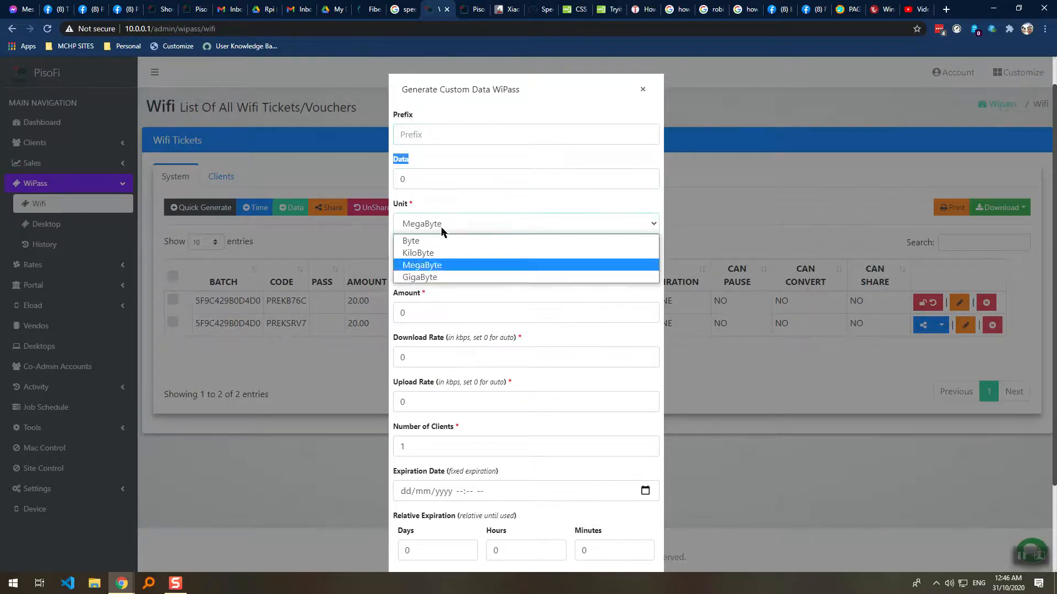
{"action": "left_click", "coordinate": [442, 276]}
{"action": "key", "text": "Tab"}
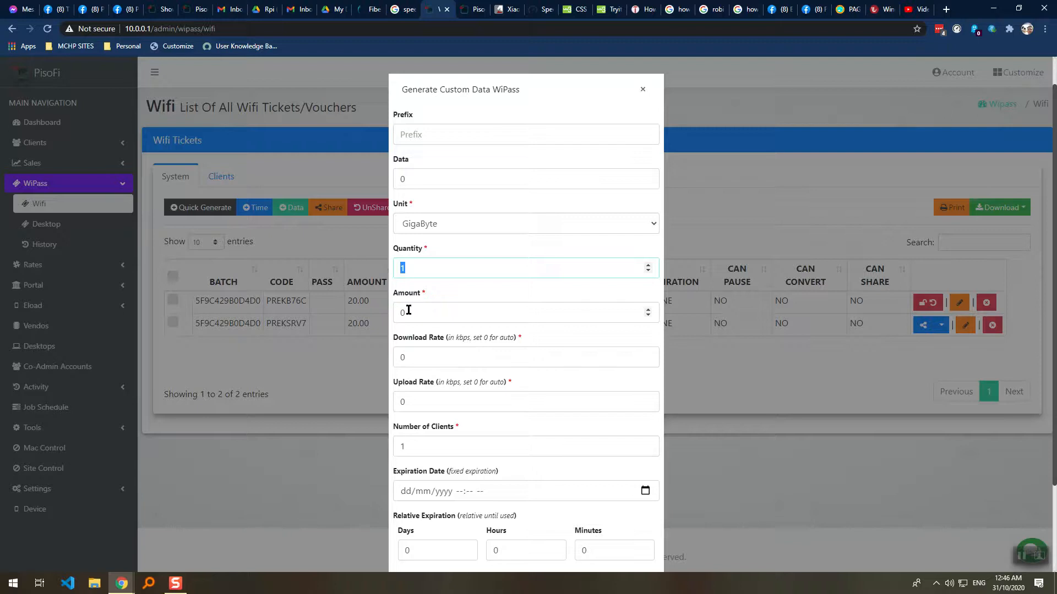
{"action": "key", "text": "Tab"}
{"action": "left_click", "coordinate": [414, 400]}
{"action": "left_click", "coordinate": [413, 446]}
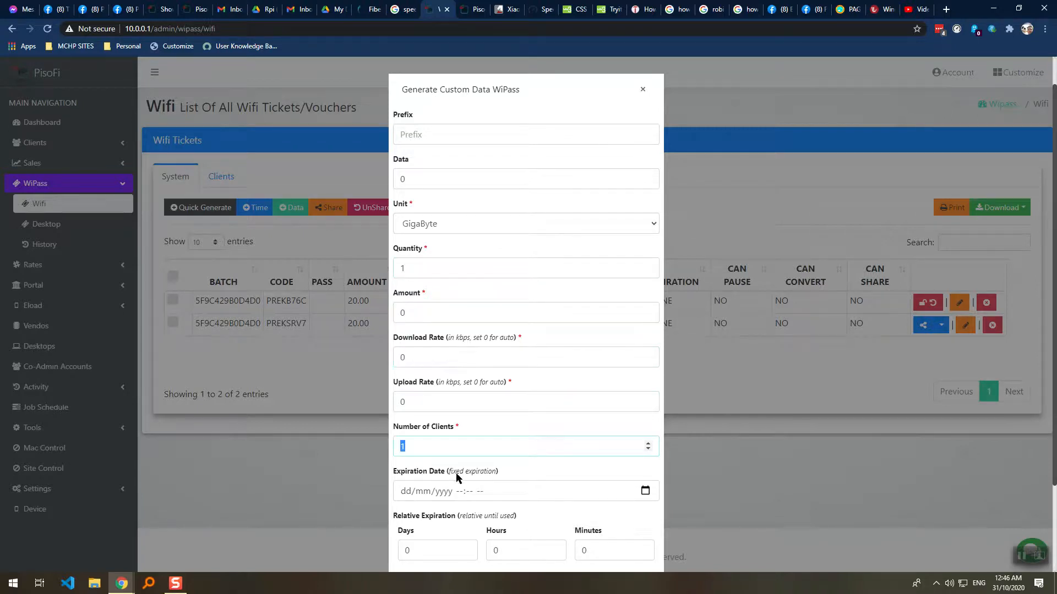
{"action": "scroll", "coordinate": [463, 282], "scroll_direction": "down", "scroll_amount": 2}
{"action": "scroll", "coordinate": [615, 104], "scroll_direction": "up", "scroll_amount": 2}
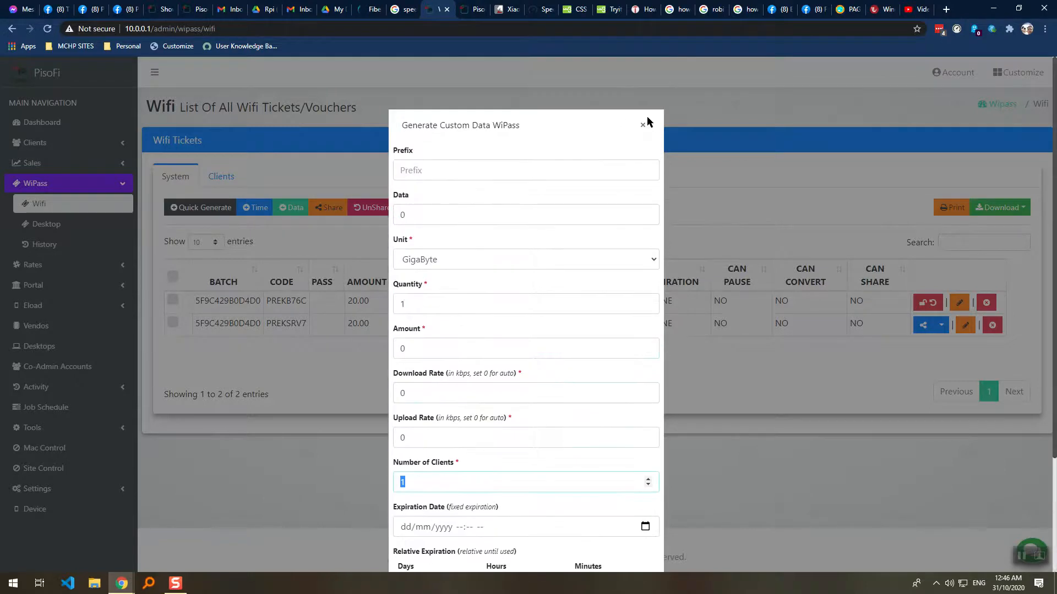
{"action": "left_click", "coordinate": [645, 121]}
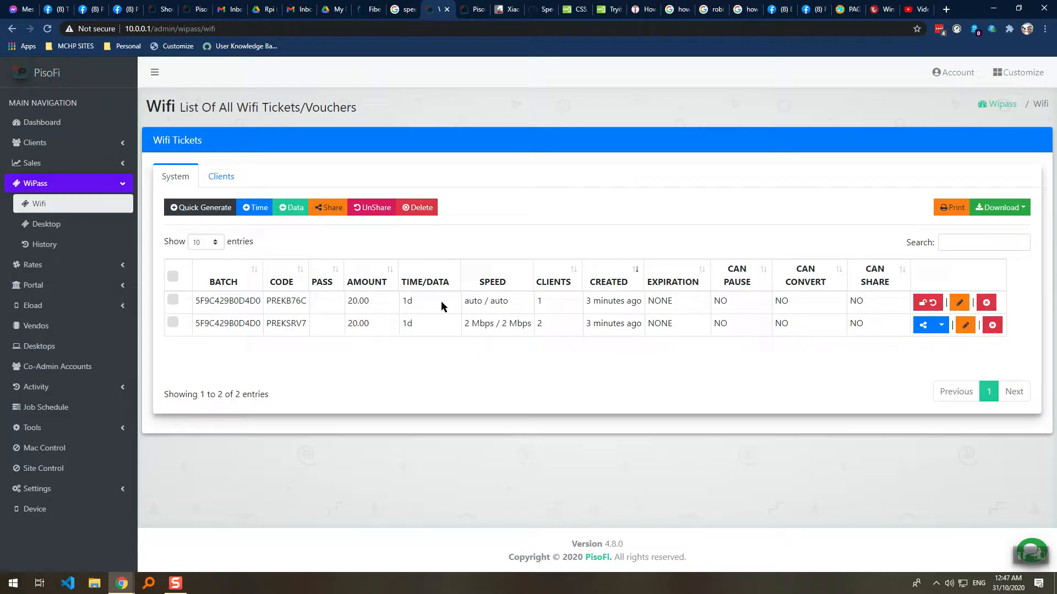
{"action": "left_click_drag", "start_coordinate": [559, 301], "coordinate": [428, 308]}
{"action": "left_click", "coordinate": [388, 311]}
{"action": "left_click_drag", "start_coordinate": [305, 301], "coordinate": [262, 305]}
{"action": "key", "text": "ctrl+c"}
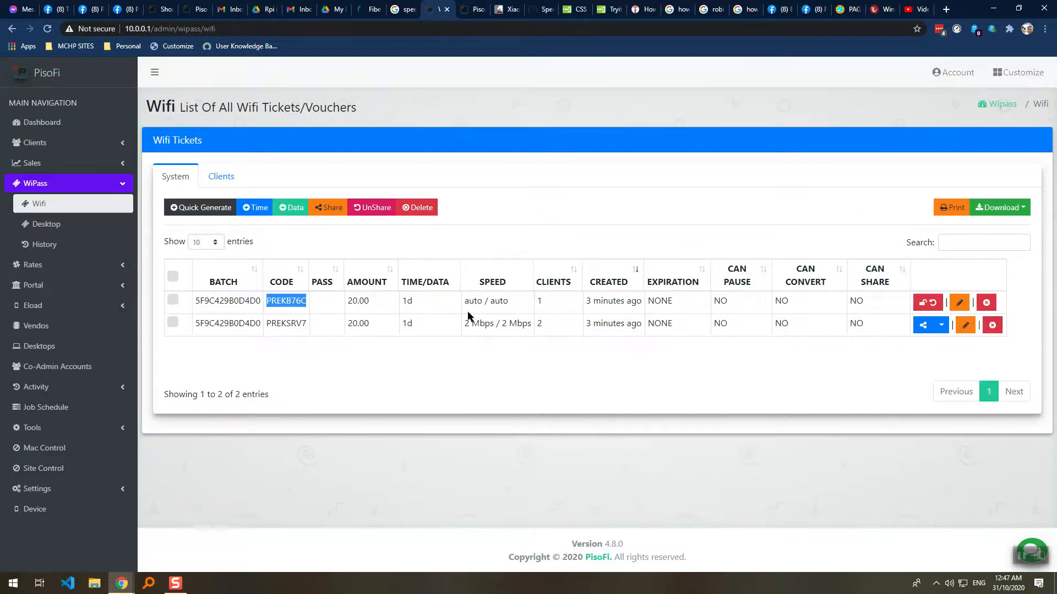
{"action": "left_click_drag", "start_coordinate": [553, 330], "coordinate": [537, 329]}
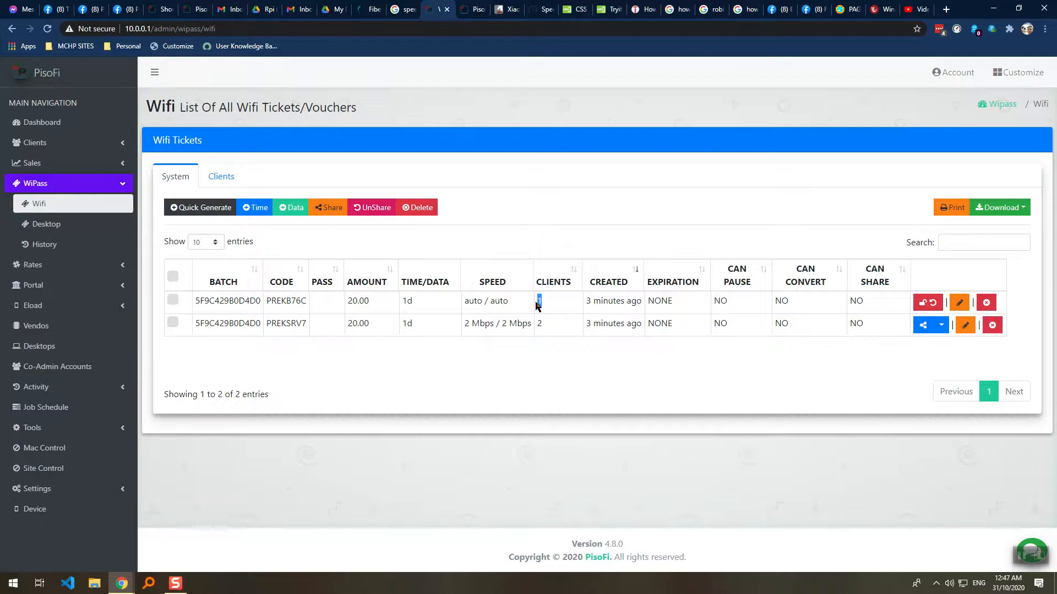
{"action": "left_click_drag", "start_coordinate": [547, 306], "coordinate": [530, 306]}
{"action": "left_click", "coordinate": [475, 10]}
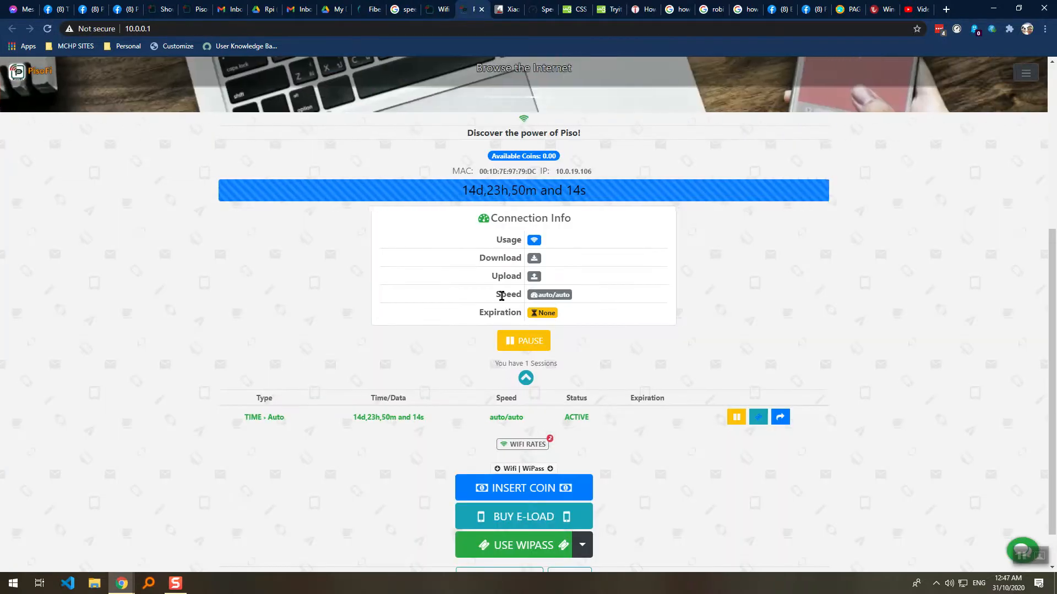
{"action": "left_click", "coordinate": [439, 9]}
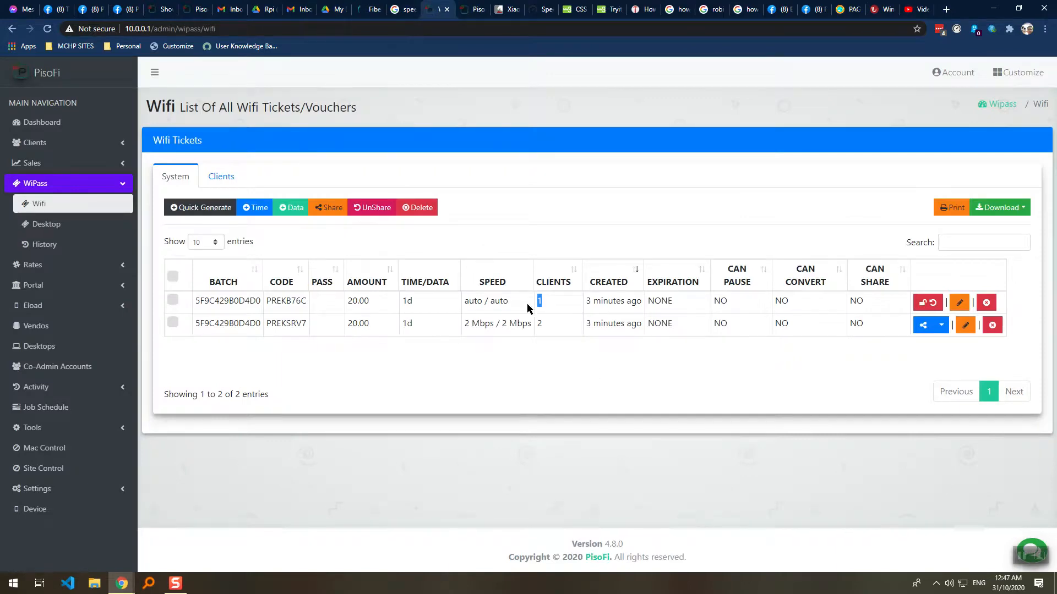
{"action": "left_click_drag", "start_coordinate": [308, 302], "coordinate": [270, 305]}
{"action": "left_click", "coordinate": [475, 9]}
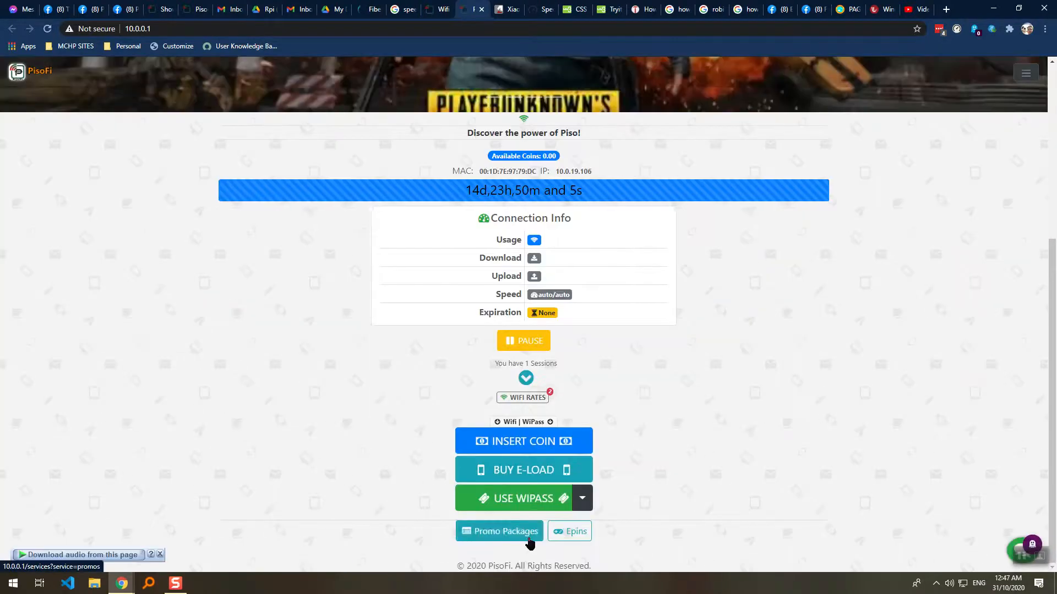
{"action": "left_click", "coordinate": [528, 499]}
{"action": "left_click", "coordinate": [489, 156]}
{"action": "key", "text": "ctrl+v"}
{"action": "left_click", "coordinate": [615, 159]}
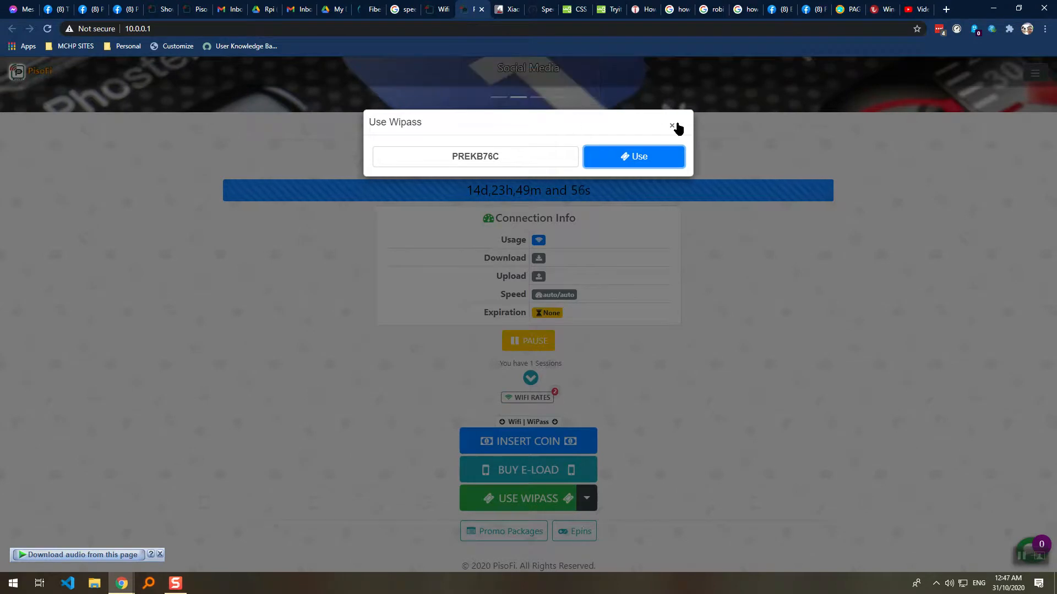
{"action": "left_click", "coordinate": [672, 126]}
{"action": "key", "text": "ctrl+shift+Tab"}
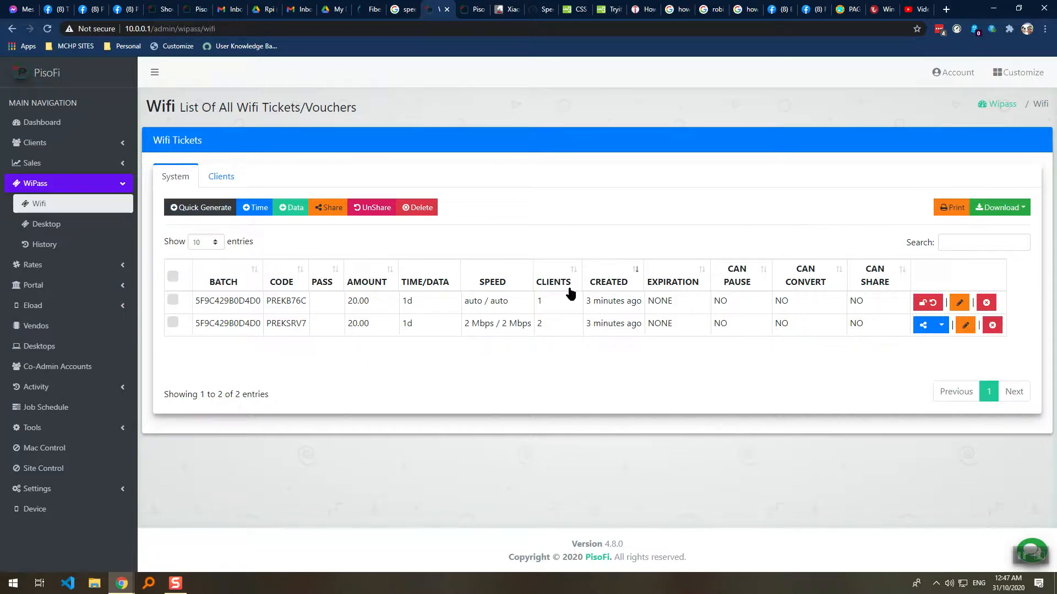
Tick both tickets and print them, then cancel the print preview.
{"action": "left_click", "coordinate": [172, 299]}
{"action": "left_click", "coordinate": [173, 322]}
{"action": "left_click", "coordinate": [955, 208]}
{"action": "left_click", "coordinate": [593, 187]}
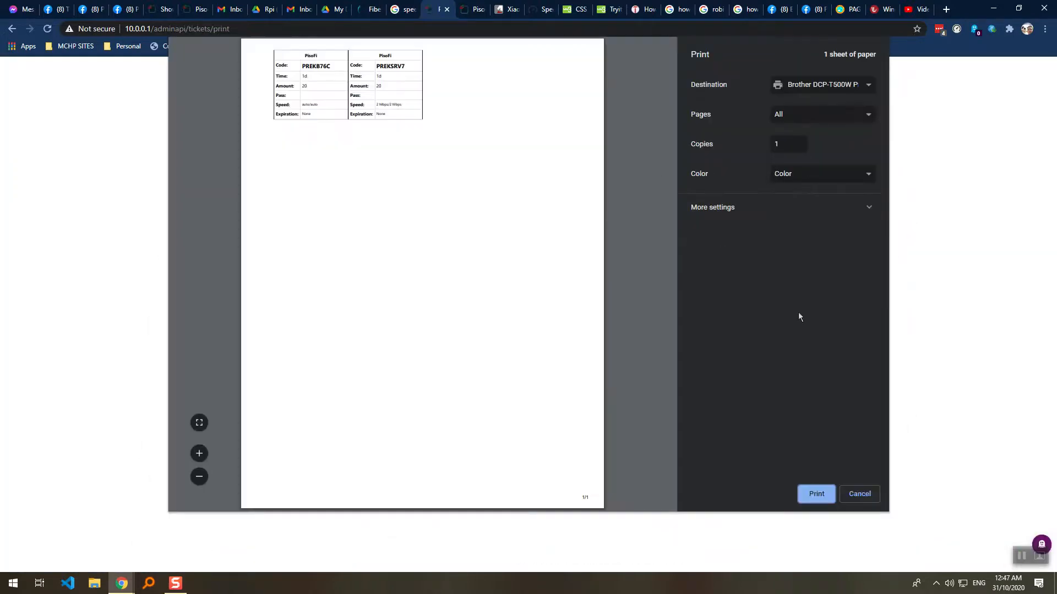
{"action": "left_click", "coordinate": [400, 190]}
{"action": "left_click", "coordinate": [851, 491]}
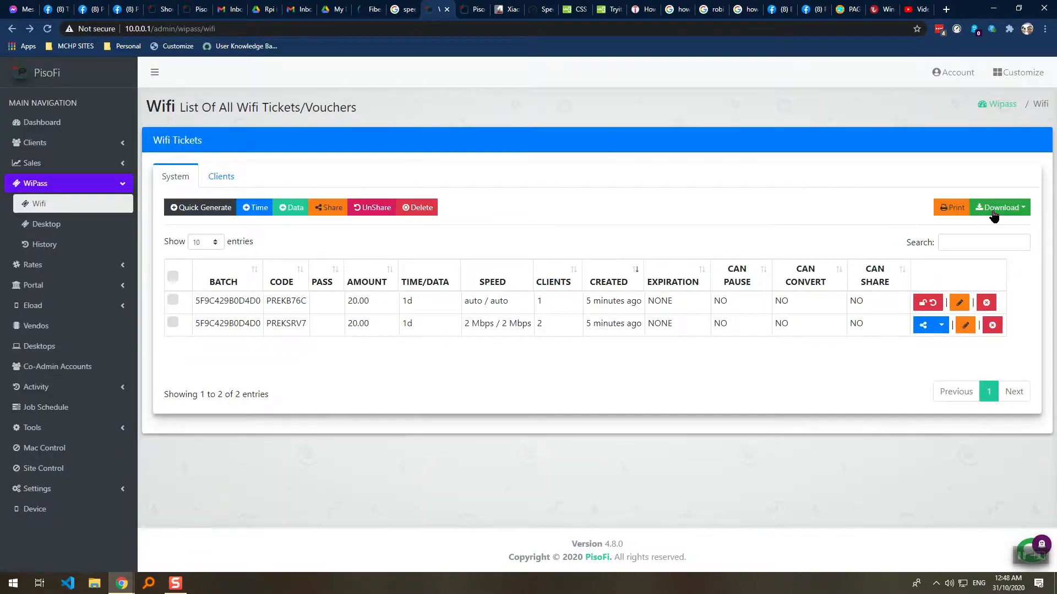
Select all tickets and export them in Excel format.
{"action": "left_click", "coordinate": [994, 215]}
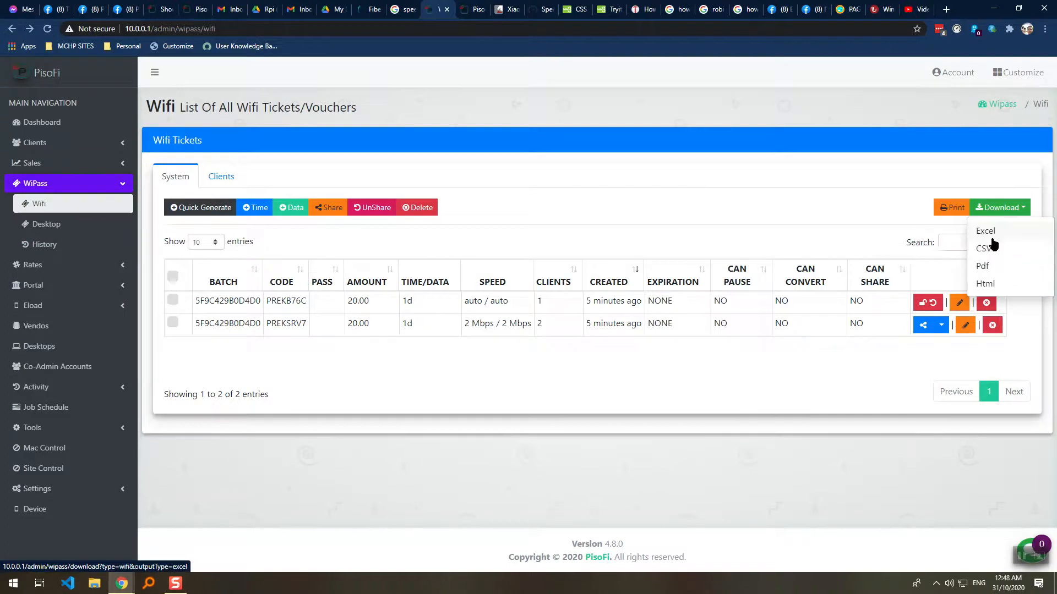
{"action": "left_click", "coordinate": [991, 235]}
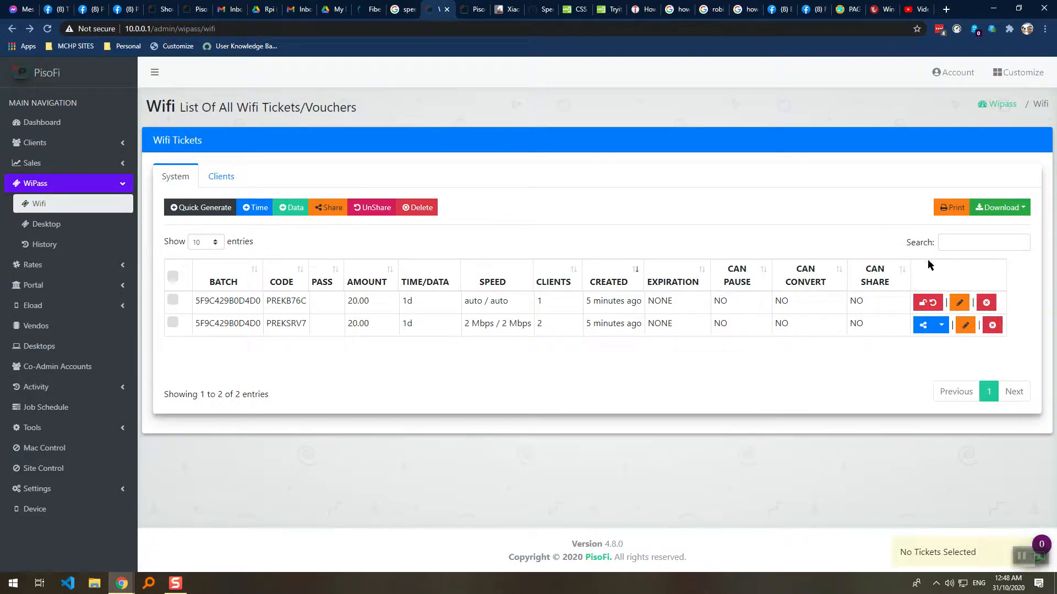
{"action": "left_click", "coordinate": [172, 277]}
{"action": "left_click", "coordinate": [1000, 207]}
{"action": "left_click", "coordinate": [986, 229]}
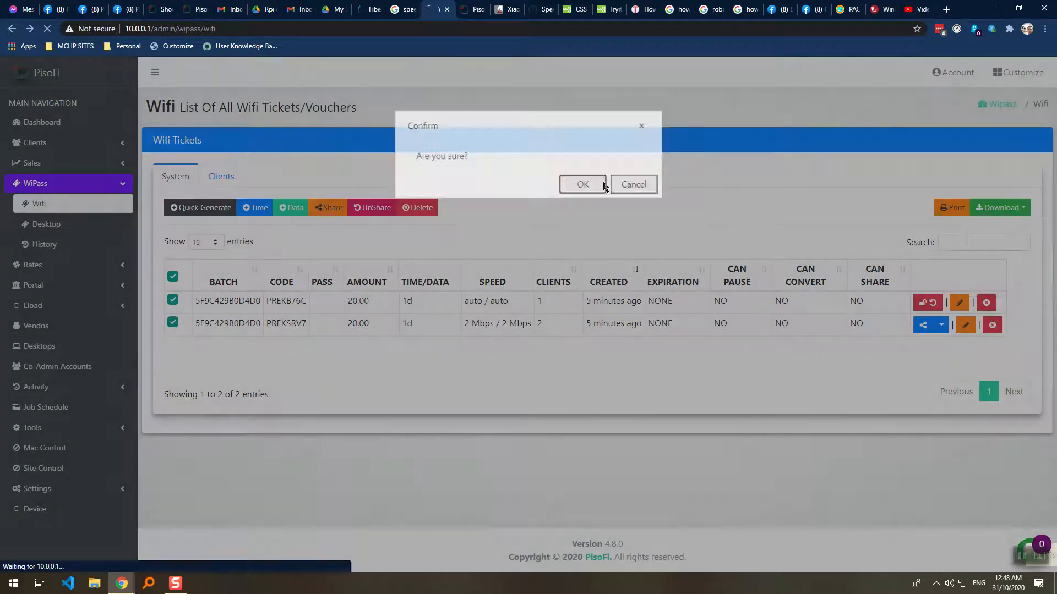
{"action": "left_click", "coordinate": [603, 185]}
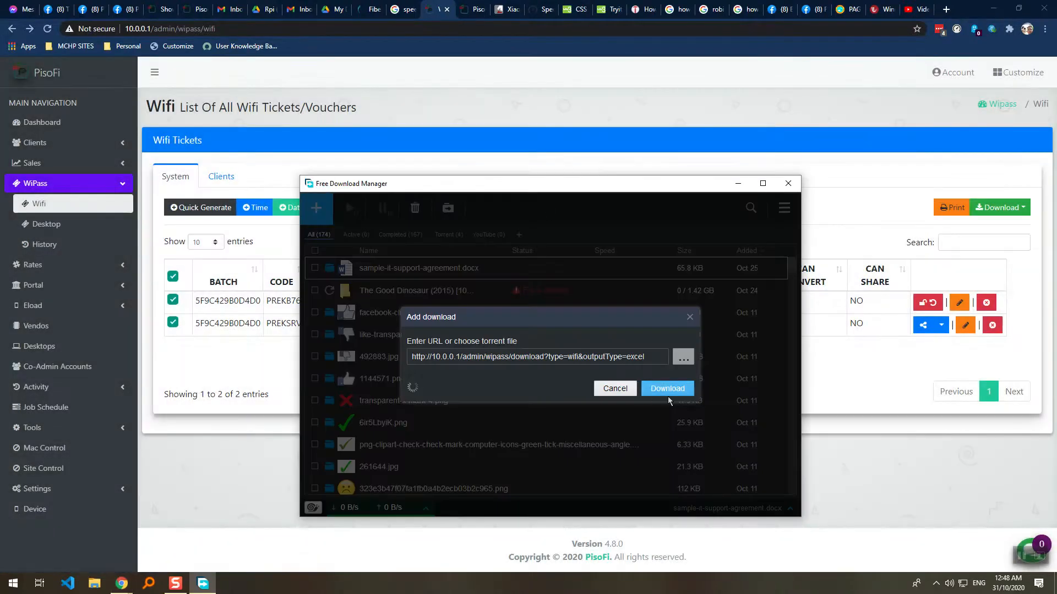
Download download (13).xls, open it past the format warning, review both ticket rows, and close it.
{"action": "left_click", "coordinate": [669, 421]}
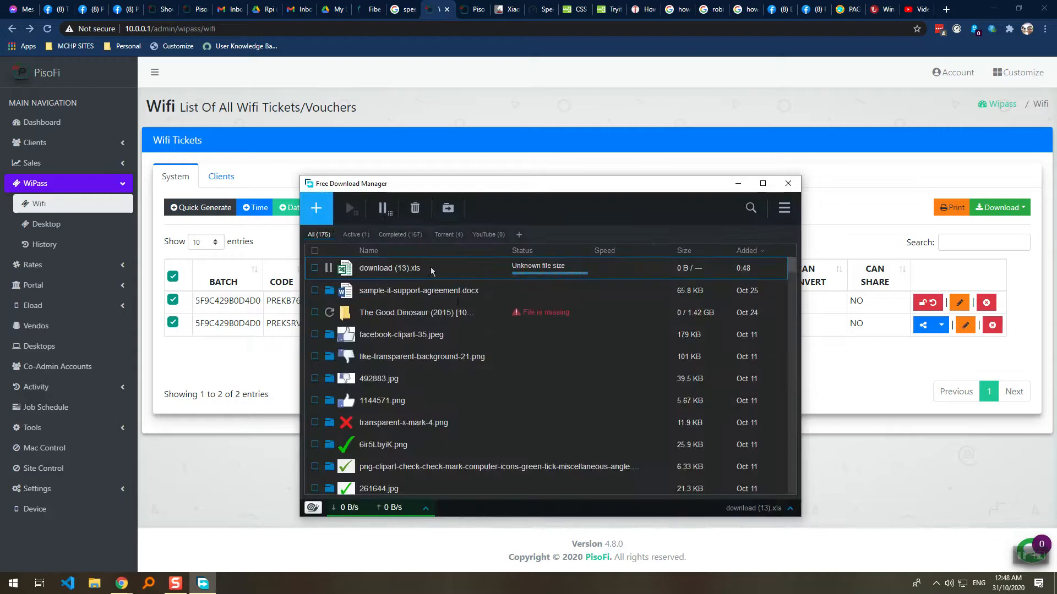
{"action": "left_click", "coordinate": [737, 183]}
{"action": "left_click", "coordinate": [203, 583]}
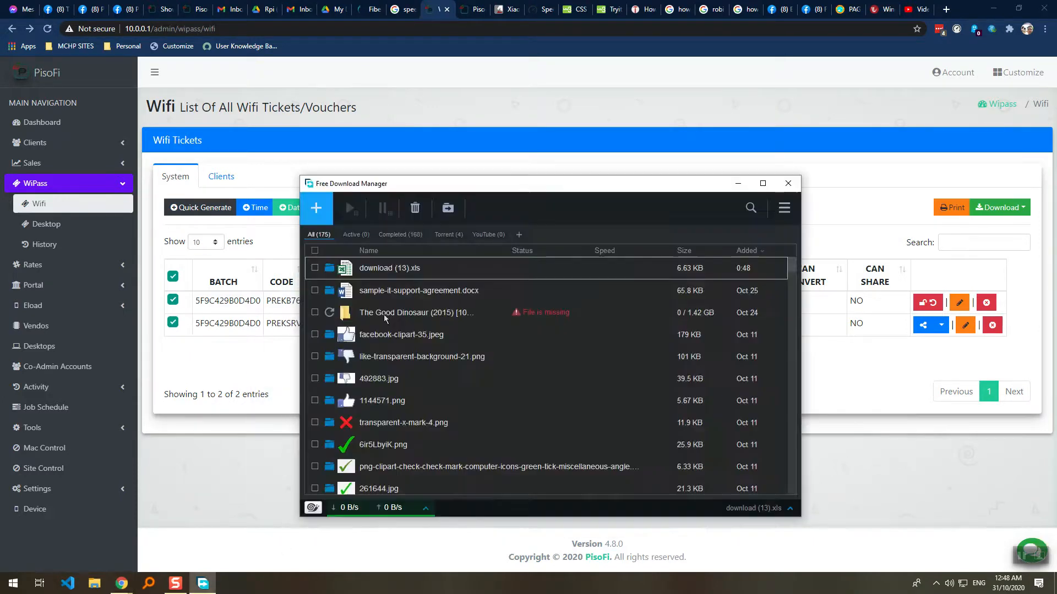
{"action": "double_click", "coordinate": [377, 275]}
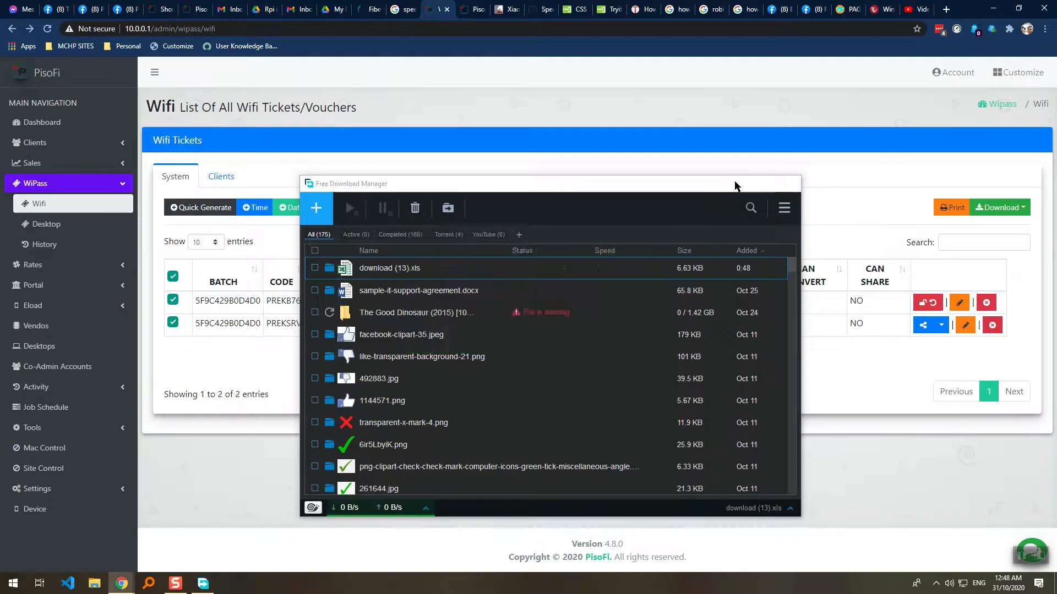
{"action": "left_click", "coordinate": [487, 322]}
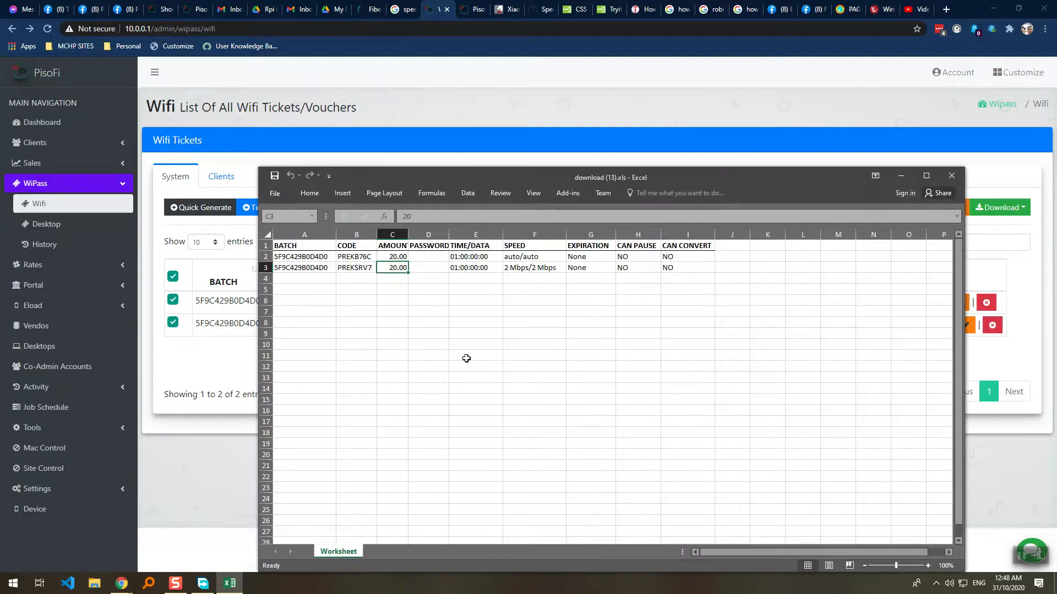
{"action": "left_click_drag", "start_coordinate": [319, 256], "coordinate": [662, 268]}
{"action": "left_click", "coordinate": [678, 276]}
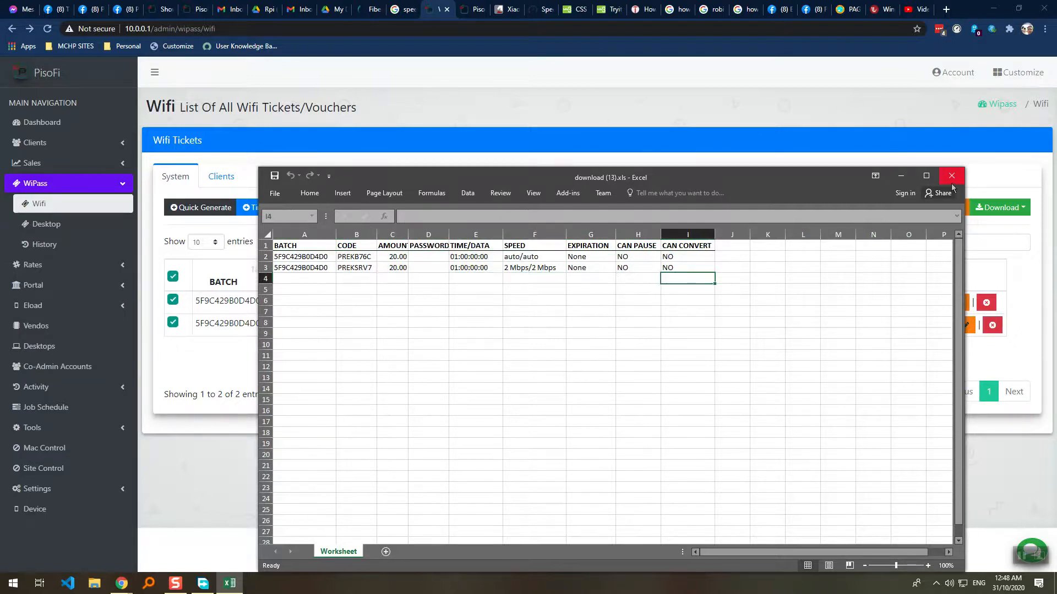
{"action": "left_click", "coordinate": [951, 177]}
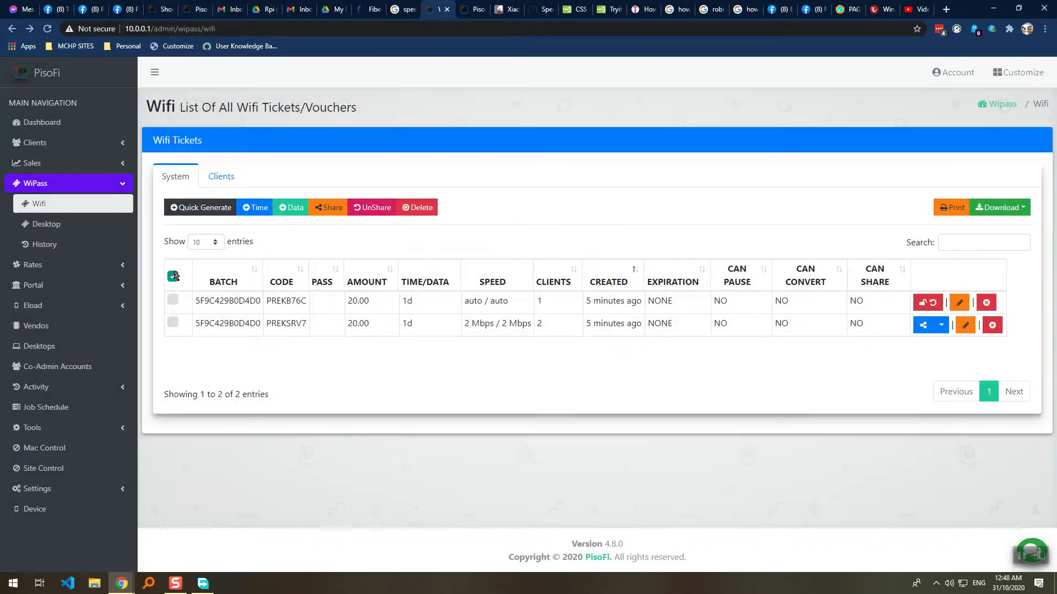
Share all tickets with a random password by entering RANDOM in the password box.
{"action": "left_click", "coordinate": [173, 278]}
{"action": "left_click", "coordinate": [325, 208]}
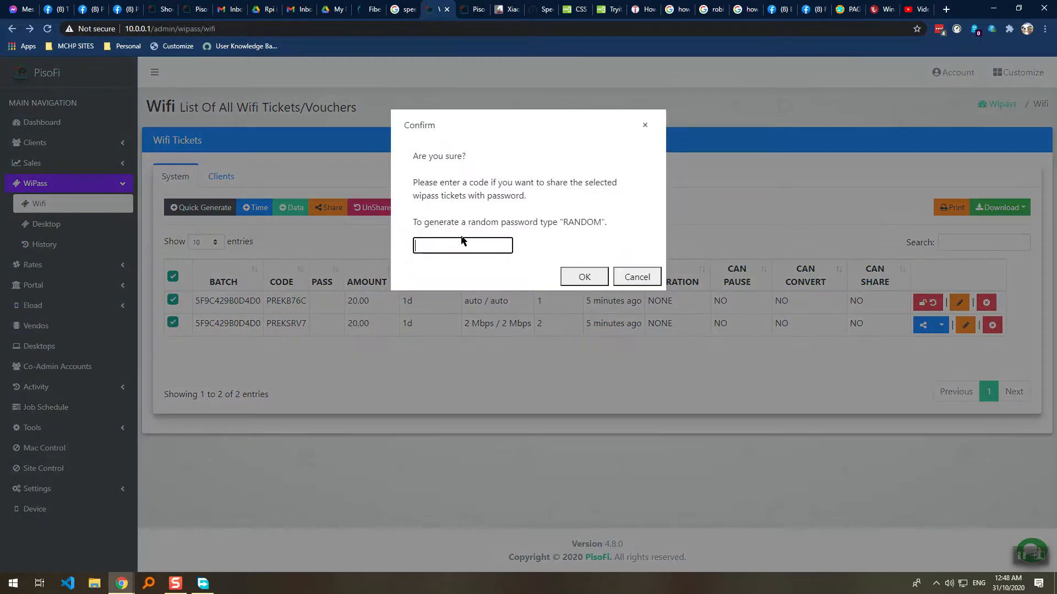
{"action": "left_click", "coordinate": [633, 278]}
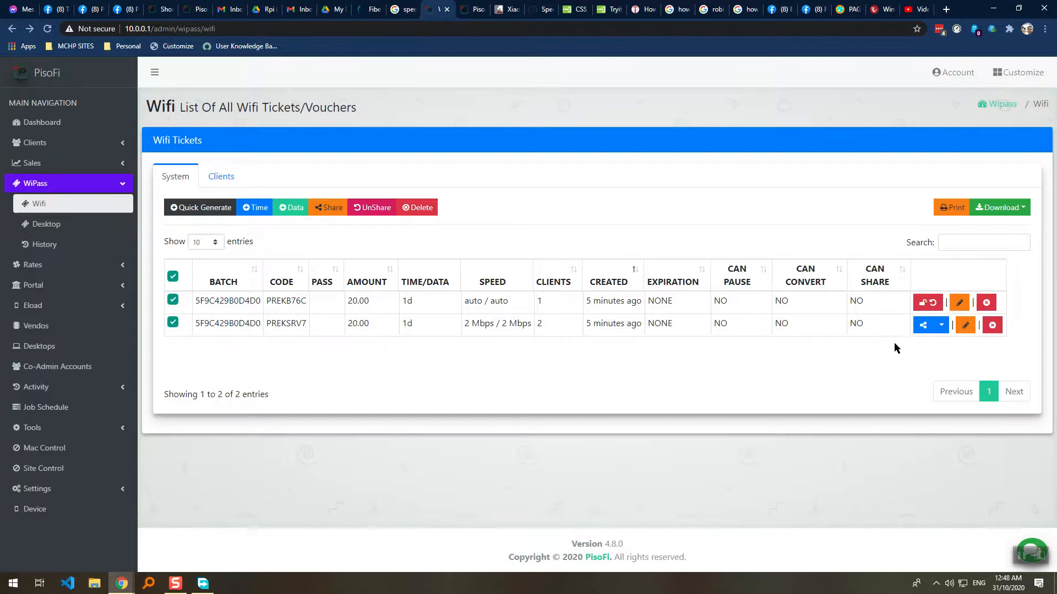
{"action": "left_click", "coordinate": [336, 212]}
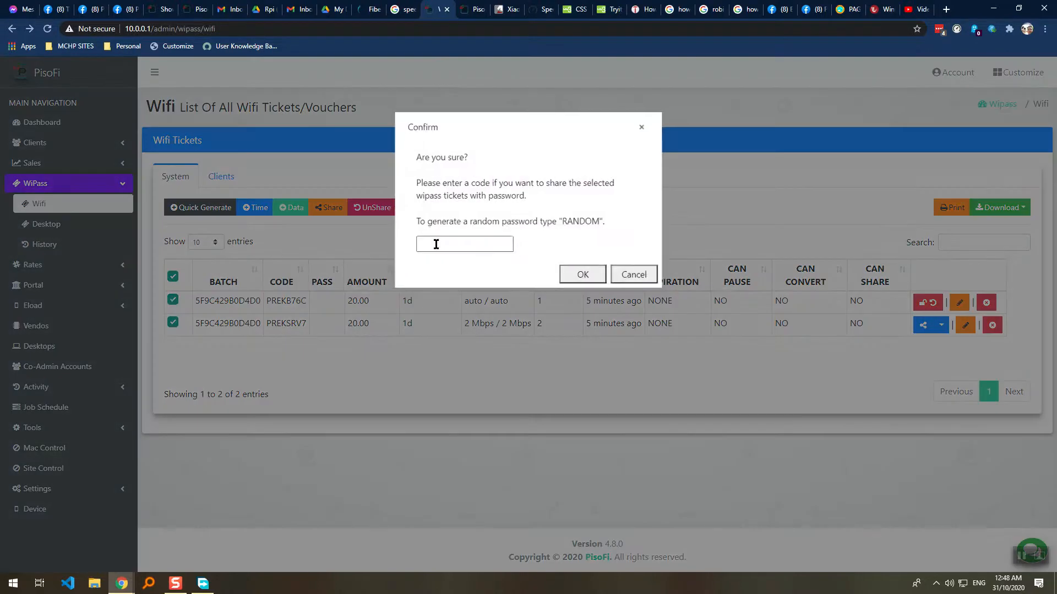
{"action": "left_click_drag", "start_coordinate": [563, 222], "coordinate": [595, 223]}
{"action": "left_click", "coordinate": [482, 243]}
{"action": "left_click_drag", "start_coordinate": [562, 221], "coordinate": [599, 222]}
{"action": "key", "text": "ctrl+c"}
{"action": "left_click", "coordinate": [462, 246]}
{"action": "key", "text": "ctrl+v"}
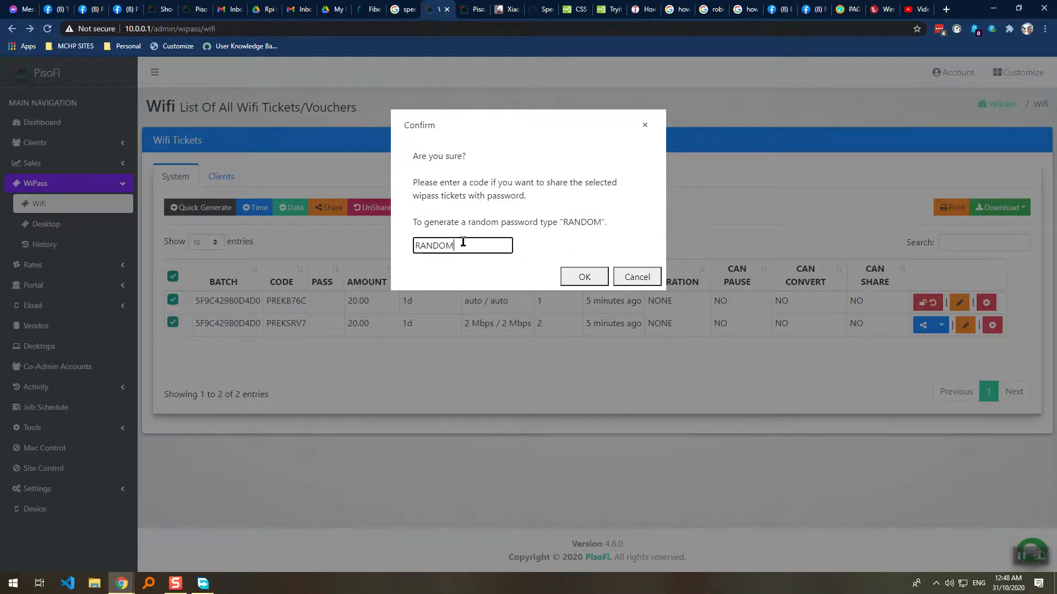
{"action": "left_click", "coordinate": [569, 276]}
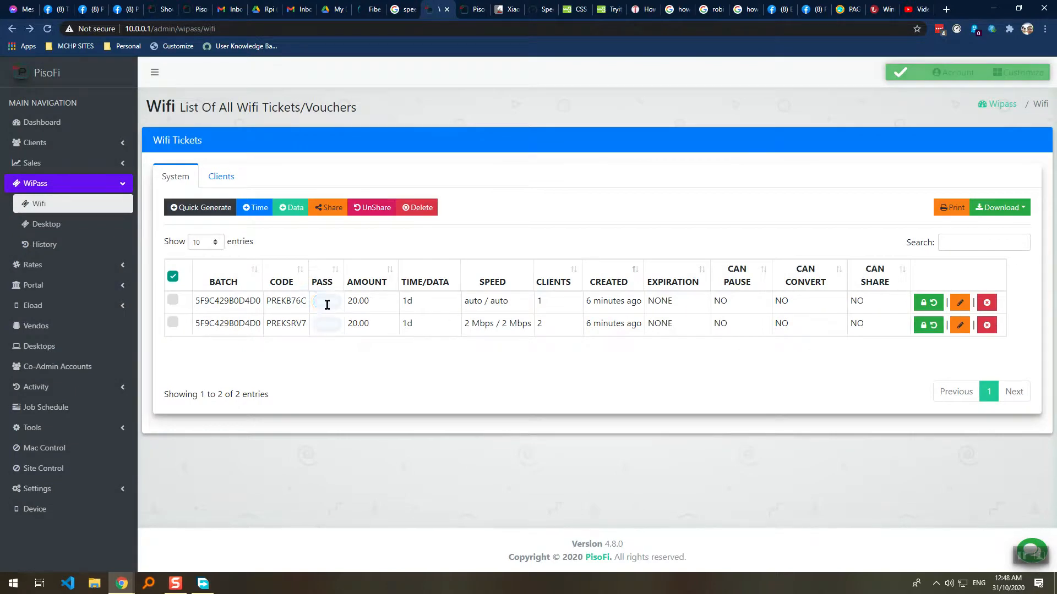
Share all tickets again, check their PASS values, and sort the list by AMOUNT.
{"action": "left_click", "coordinate": [172, 276]}
{"action": "left_click", "coordinate": [329, 207]}
{"action": "left_click", "coordinate": [579, 272]}
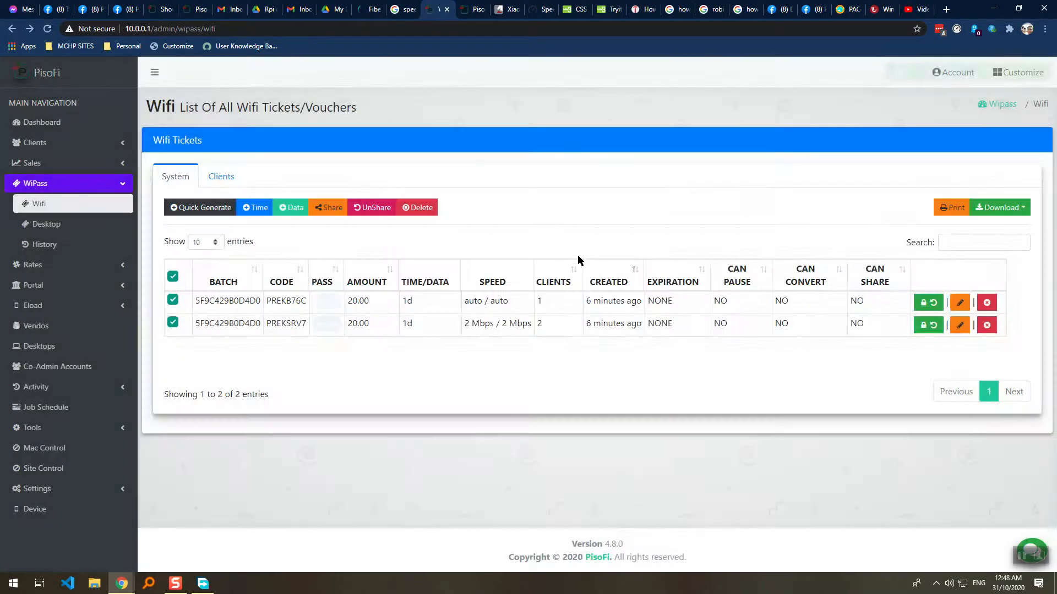
{"action": "left_click_drag", "start_coordinate": [319, 298], "coordinate": [321, 306]}
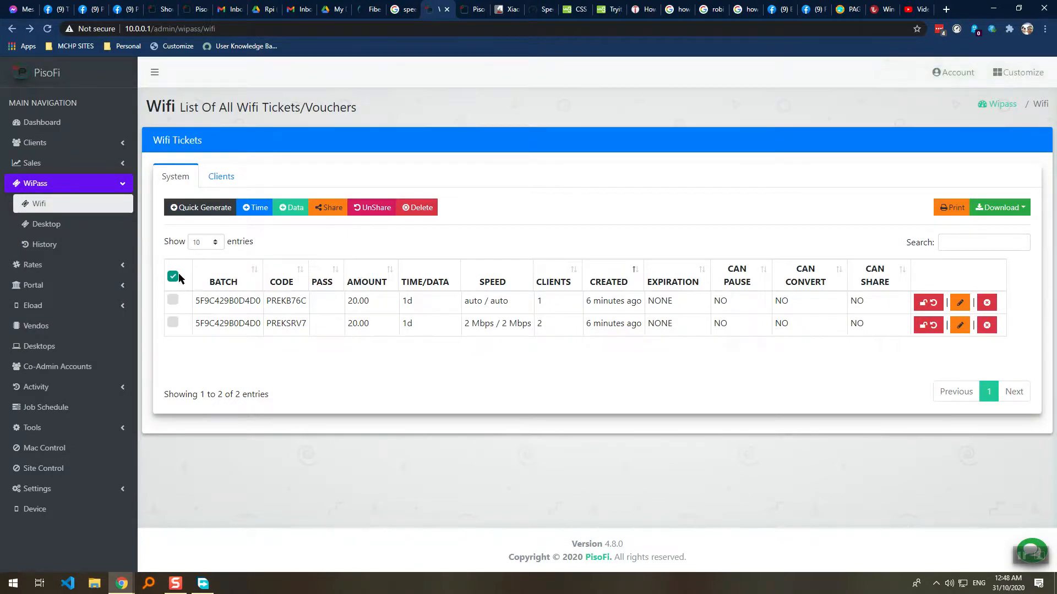
{"action": "left_click", "coordinate": [370, 269]}
Select all tickets and unshare them.
{"action": "left_click", "coordinate": [173, 276]}
{"action": "left_click", "coordinate": [372, 211]}
{"action": "left_click", "coordinate": [565, 187]}
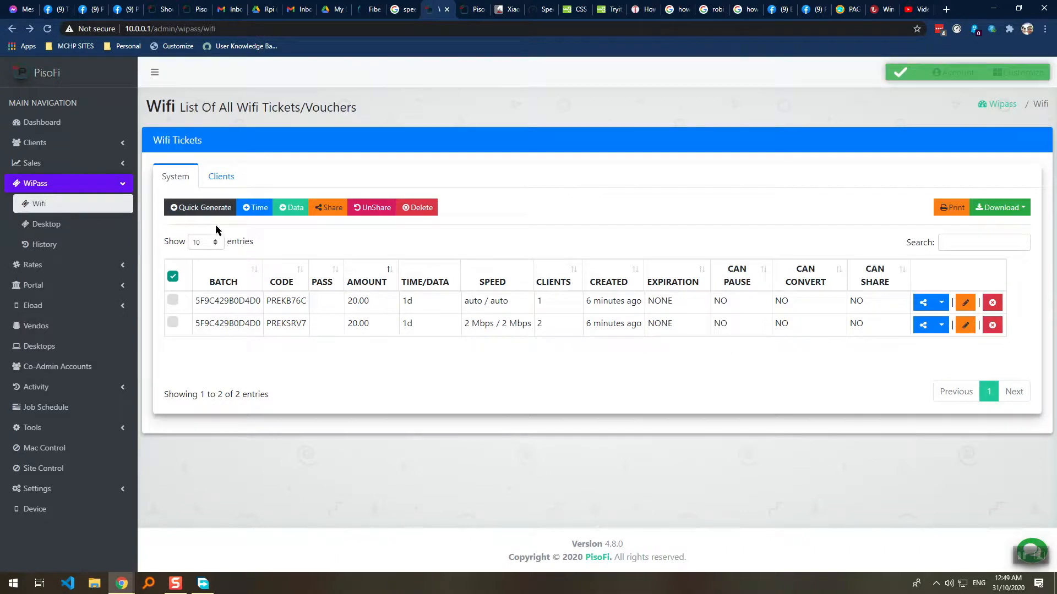
Generate another batch of 10.00, 3h time-only Wifi tickets and confirm it.
{"action": "left_click", "coordinate": [213, 207]}
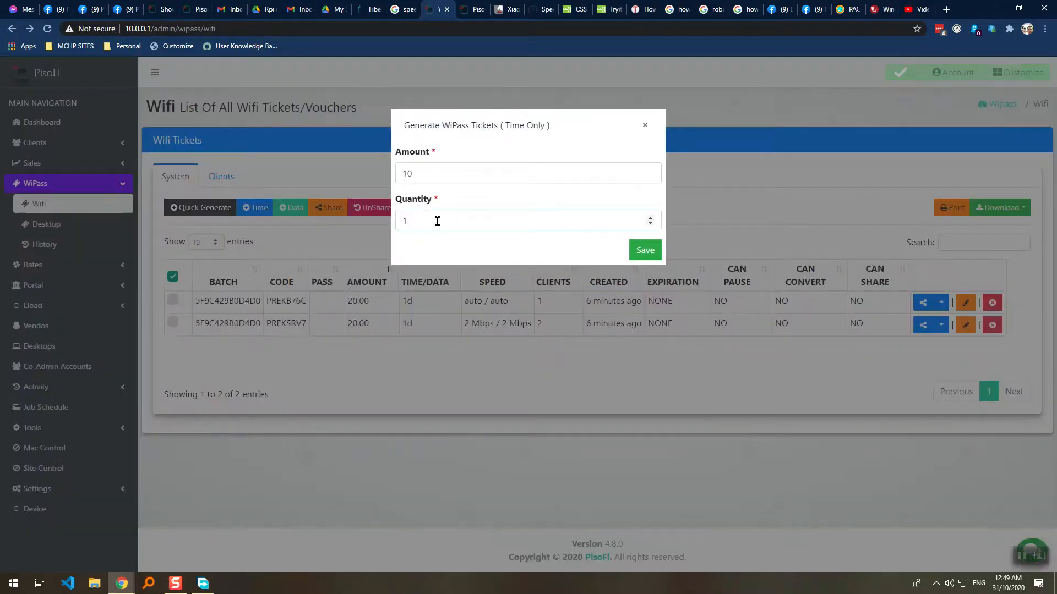
{"action": "left_click", "coordinate": [645, 250]}
{"action": "left_click", "coordinate": [572, 186]}
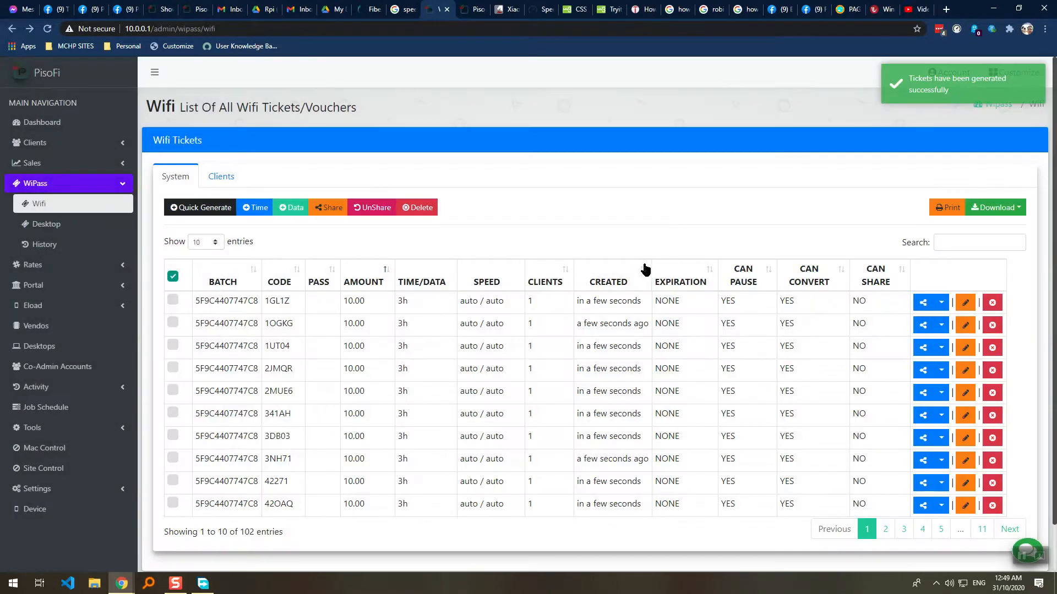
Page through the new tickets, then clear and re-mark all ten on page 1.
{"action": "scroll", "coordinate": [455, 396], "scroll_direction": "down", "scroll_amount": 1}
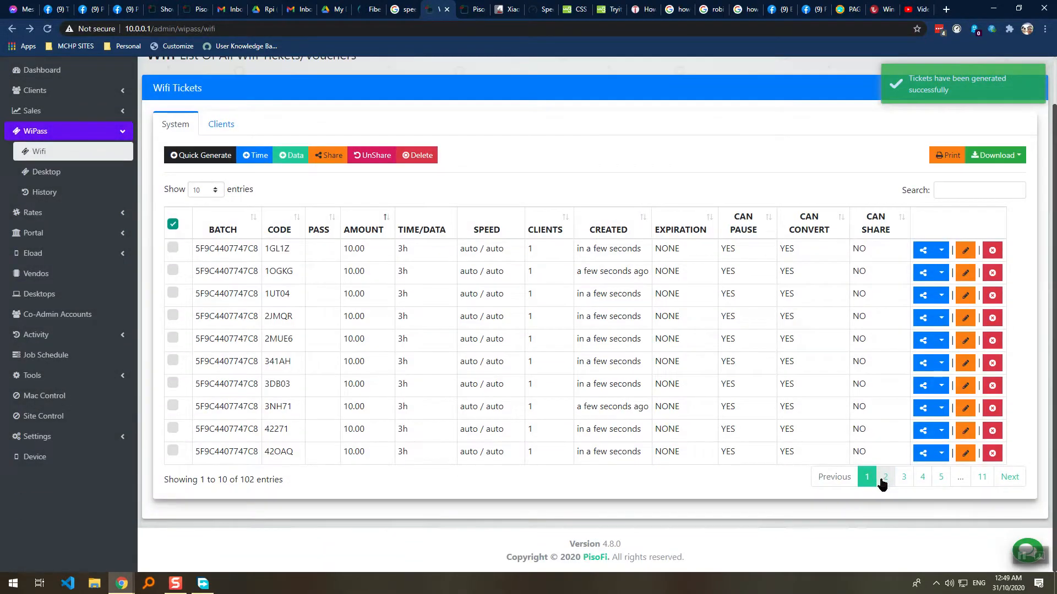
{"action": "left_click", "coordinate": [885, 477]}
{"action": "left_click", "coordinate": [903, 476]}
{"action": "left_click", "coordinate": [866, 477]}
{"action": "left_click", "coordinate": [173, 224]}
{"action": "left_click", "coordinate": [173, 224]}
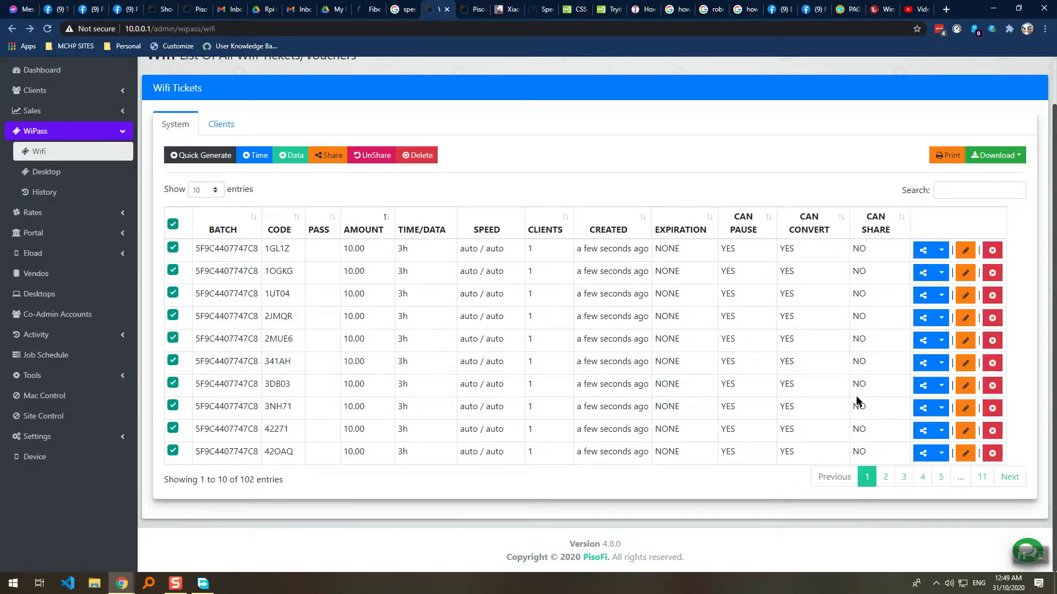
Check pages two and three again, return to page 1 and reload with F5.
{"action": "left_click", "coordinate": [885, 477]}
{"action": "left_click", "coordinate": [904, 477]}
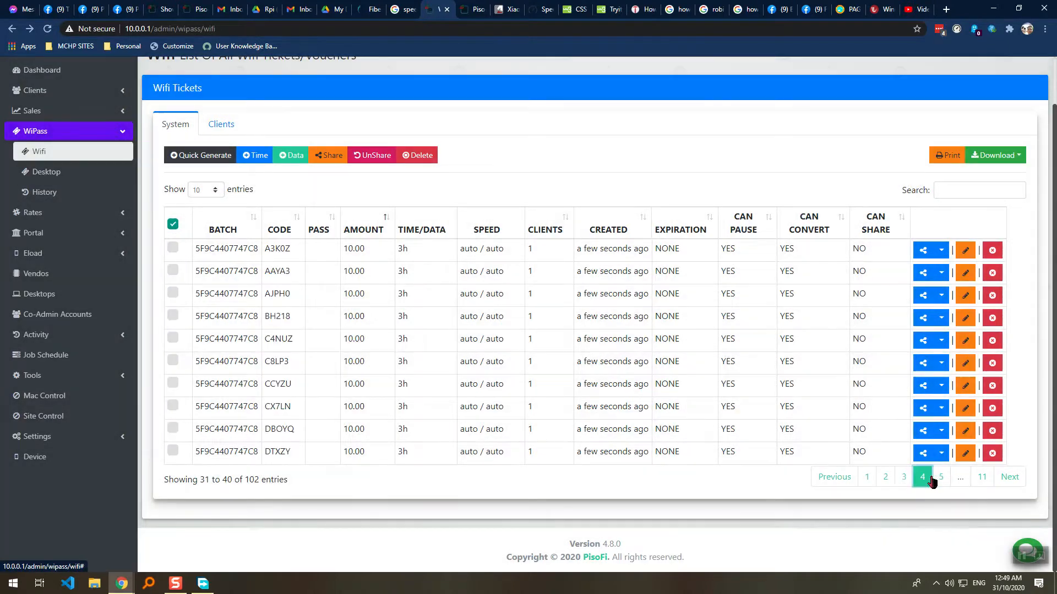
{"action": "left_click", "coordinate": [866, 477]}
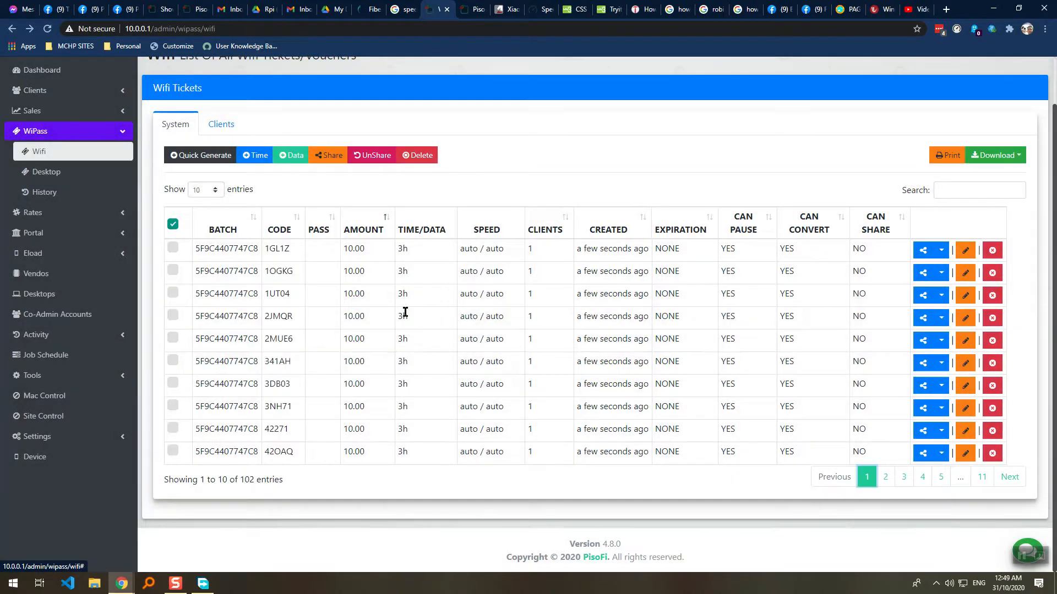
{"action": "key", "text": "F5"}
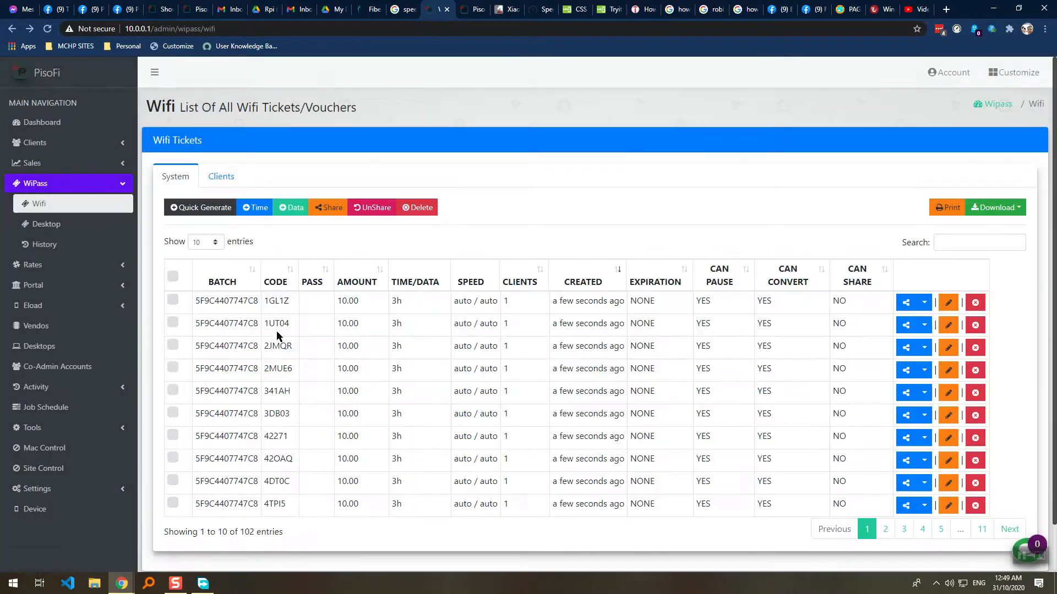
Show 1,000 tickets per page in the Wifi ticket table.
{"action": "left_click", "coordinate": [223, 245]}
{"action": "left_click", "coordinate": [205, 312]}
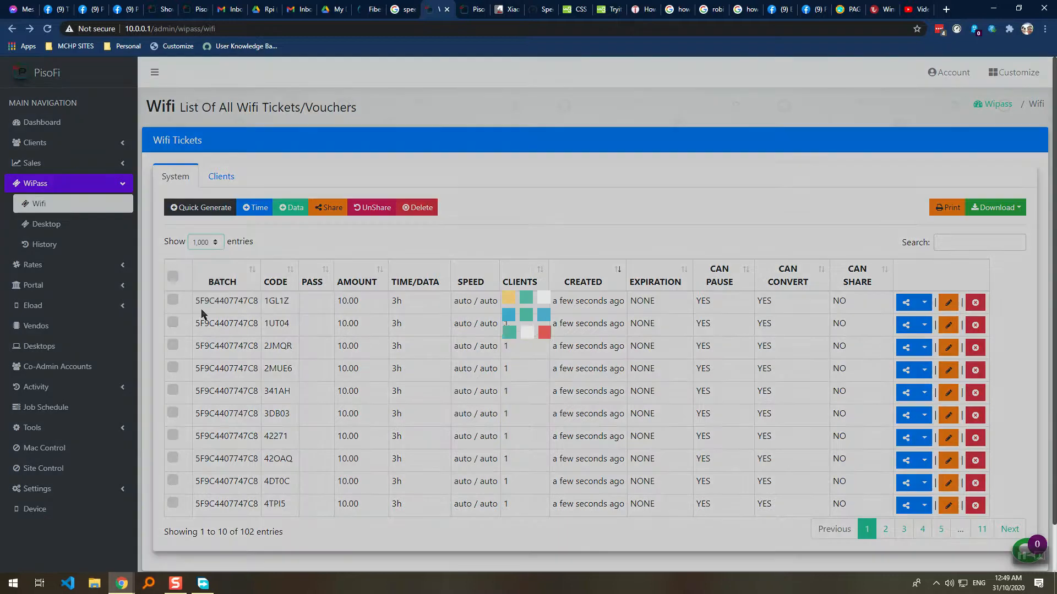
{"action": "left_click", "coordinate": [212, 244]}
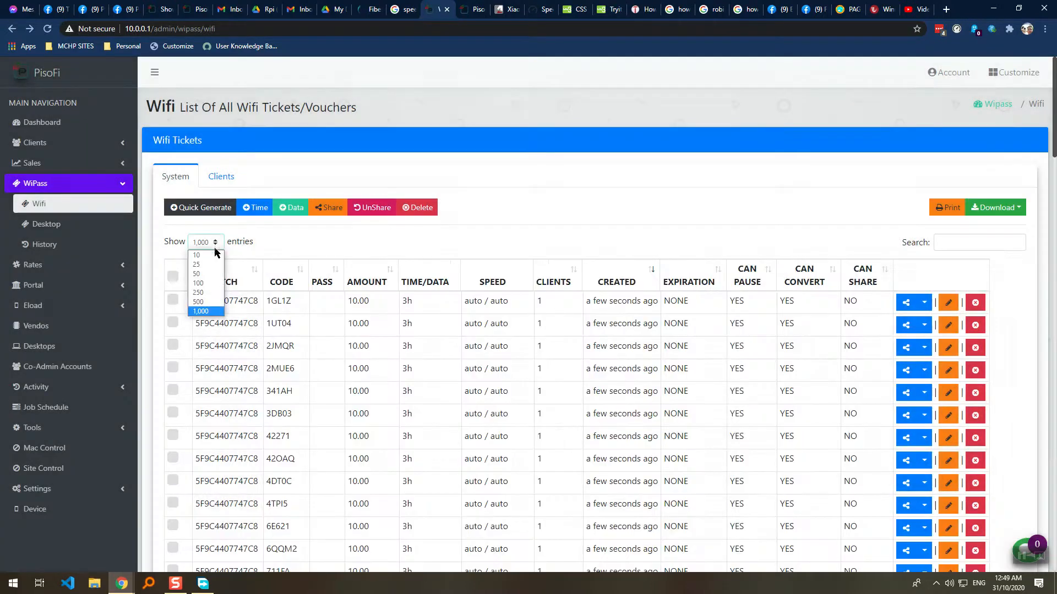
{"action": "left_click", "coordinate": [213, 311]}
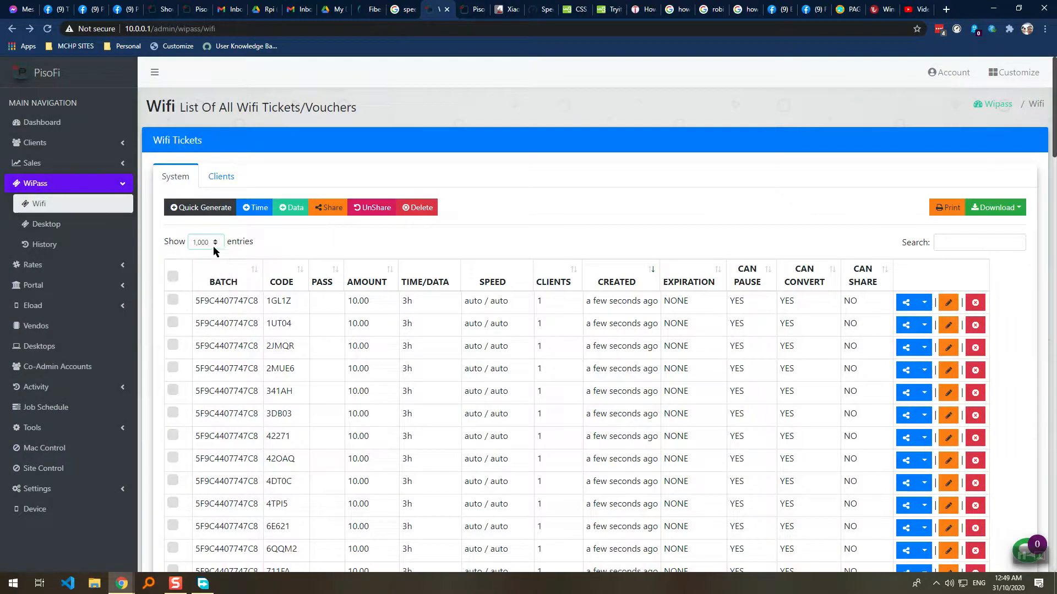
{"action": "scroll", "coordinate": [253, 247], "scroll_direction": "down", "scroll_amount": 10}
{"action": "scroll", "coordinate": [267, 285], "scroll_direction": "down", "scroll_amount": 10}
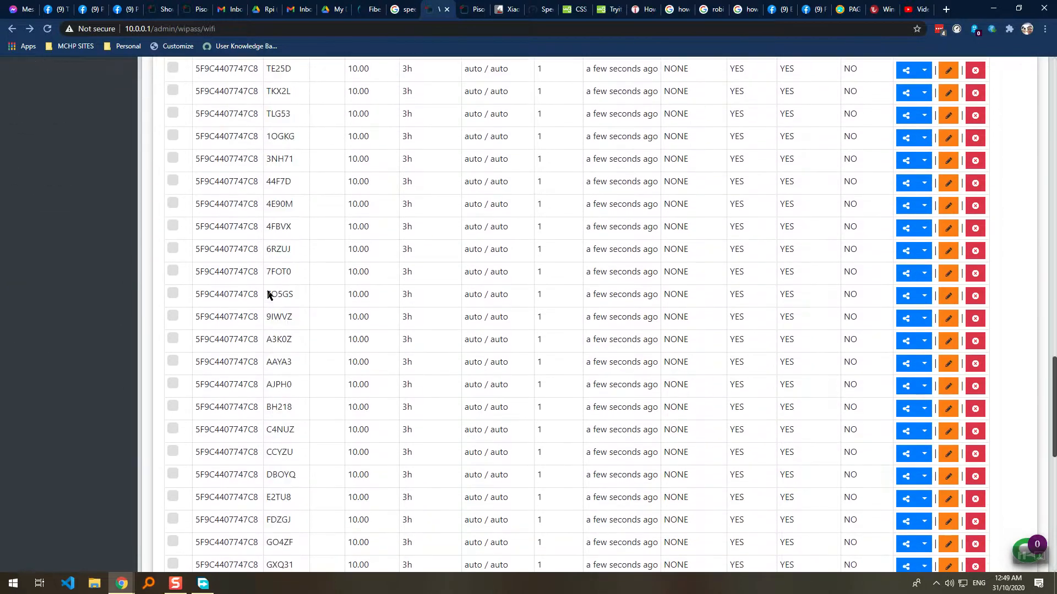
{"action": "scroll", "coordinate": [271, 288], "scroll_direction": "up", "scroll_amount": 5}
{"action": "scroll", "coordinate": [284, 306], "scroll_direction": "up", "scroll_amount": 15}
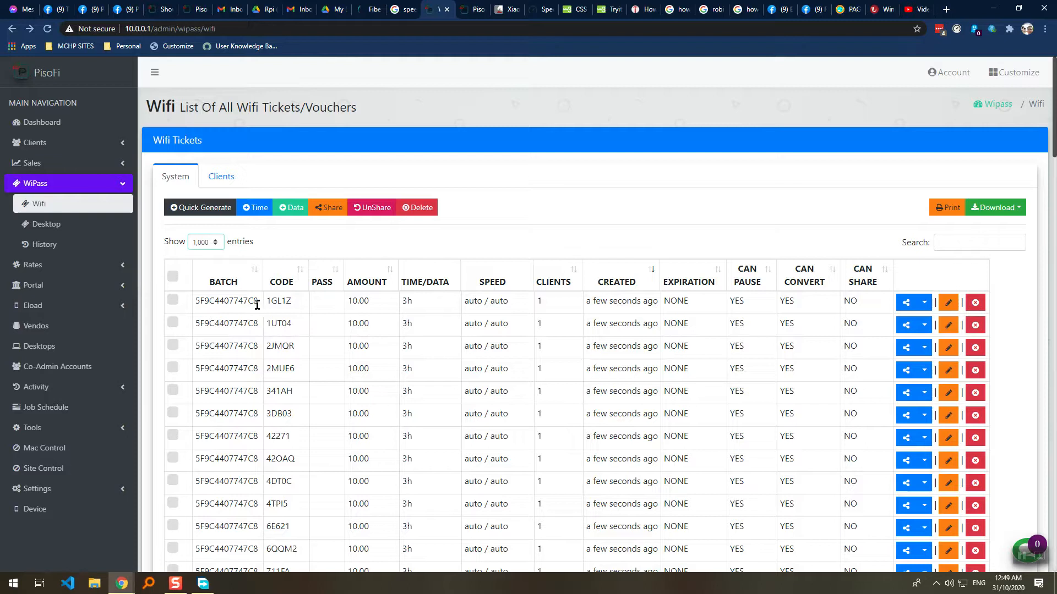
Filter the table to batch 5F9C4407747C8 by pasting its code into Search.
{"action": "left_click_drag", "start_coordinate": [259, 322], "coordinate": [196, 328]}
{"action": "key", "text": "ctrl+c"}
{"action": "left_click", "coordinate": [940, 243]}
{"action": "key", "text": "ctrl+v"}
{"action": "scroll", "coordinate": [297, 332], "scroll_direction": "down", "scroll_amount": 5}
{"action": "scroll", "coordinate": [297, 336], "scroll_direction": "down", "scroll_amount": 10}
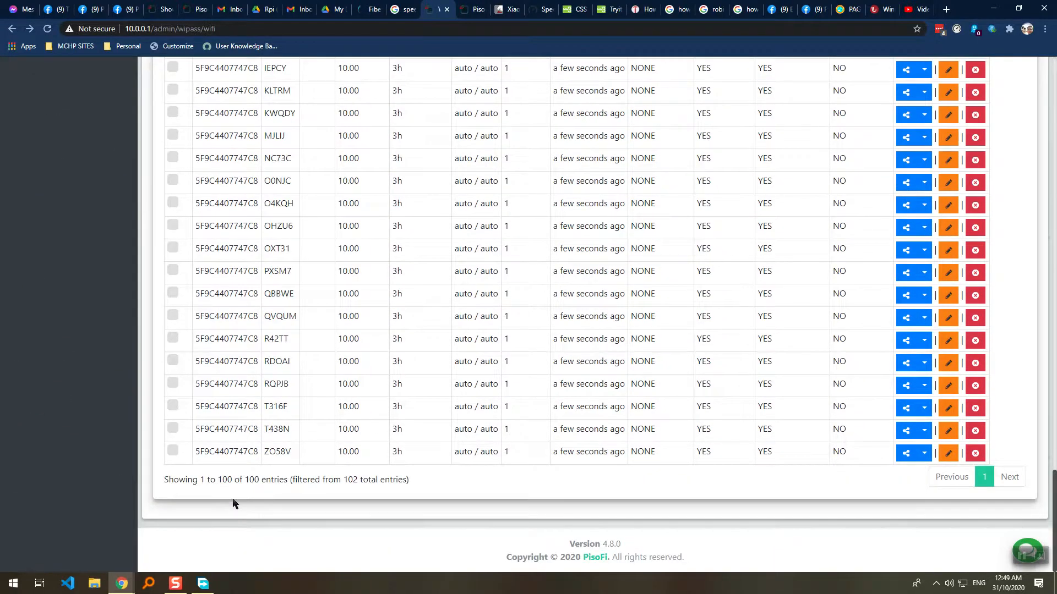
{"action": "scroll", "coordinate": [211, 479], "scroll_direction": "up", "scroll_amount": 20}
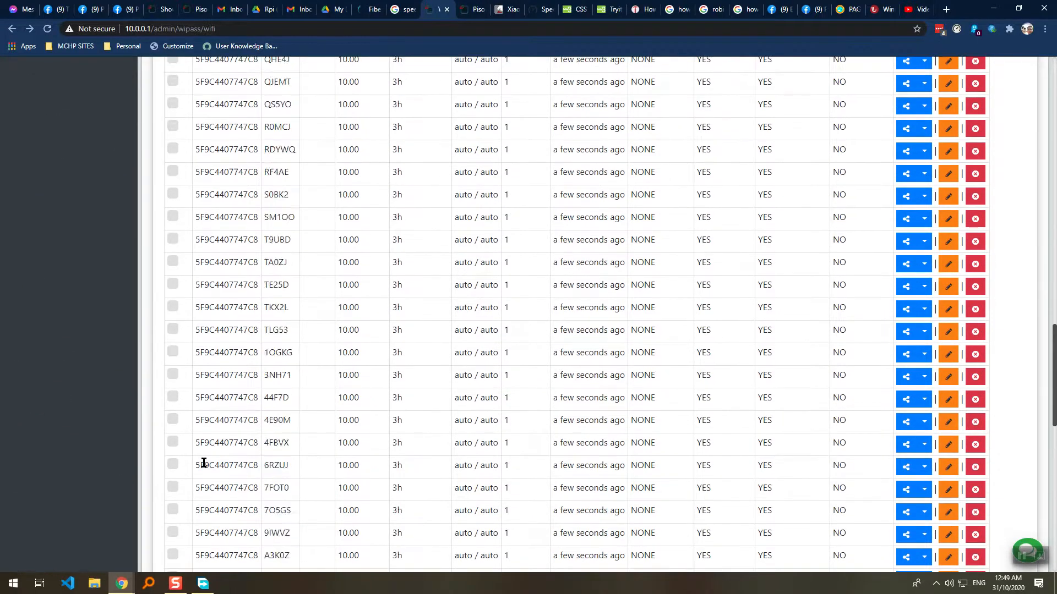
{"action": "scroll", "coordinate": [202, 407], "scroll_direction": "down", "scroll_amount": 20}
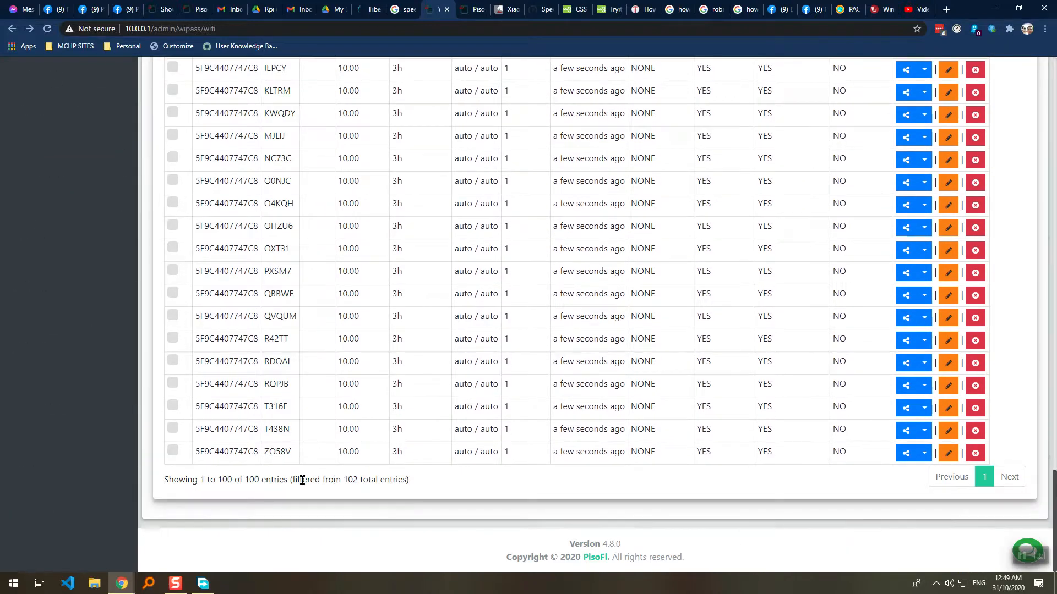
Confirm 100 of 102 entries are shown and mark all 100 batch tickets.
{"action": "double_click", "coordinate": [346, 480]}
{"action": "left_click_drag", "start_coordinate": [263, 480], "coordinate": [229, 479]}
{"action": "scroll", "coordinate": [224, 418], "scroll_direction": "up", "scroll_amount": 20}
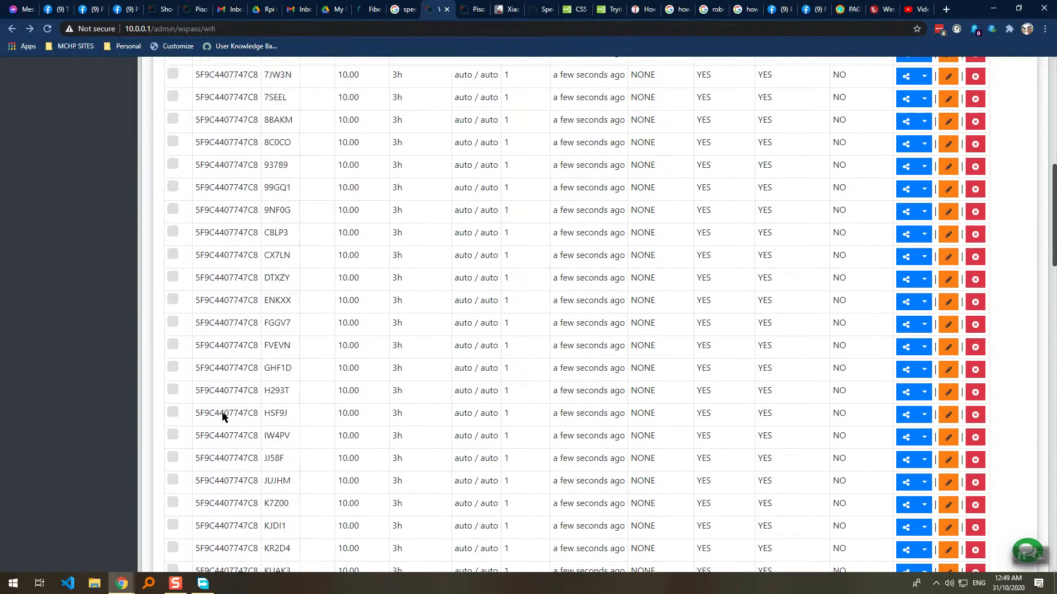
{"action": "left_click", "coordinate": [173, 276]}
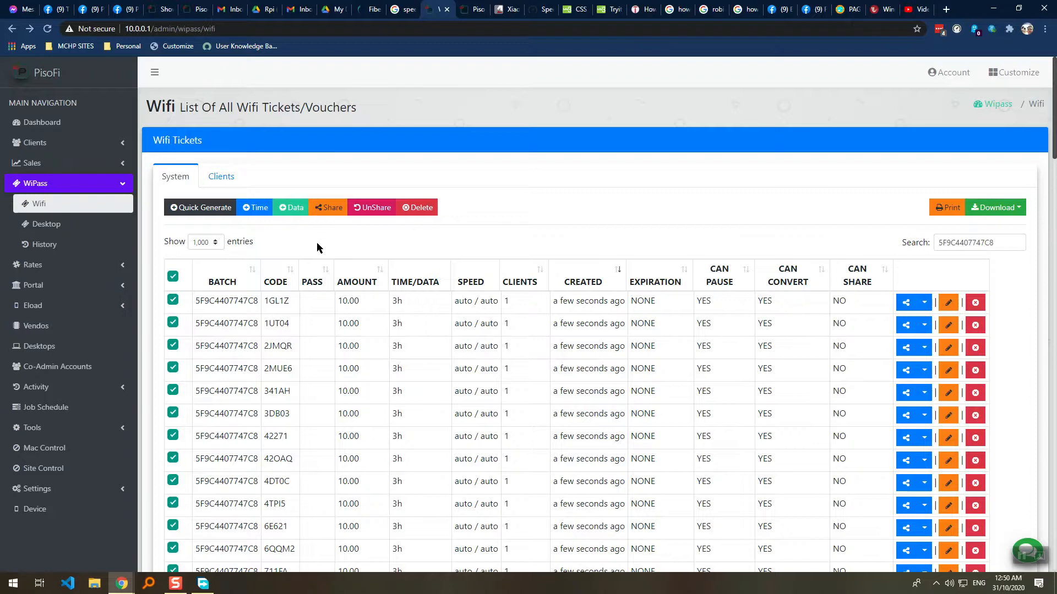
Unmark all tickets and reopen WiPass > Wifi via the Portal Banners page.
{"action": "left_click", "coordinate": [173, 277]}
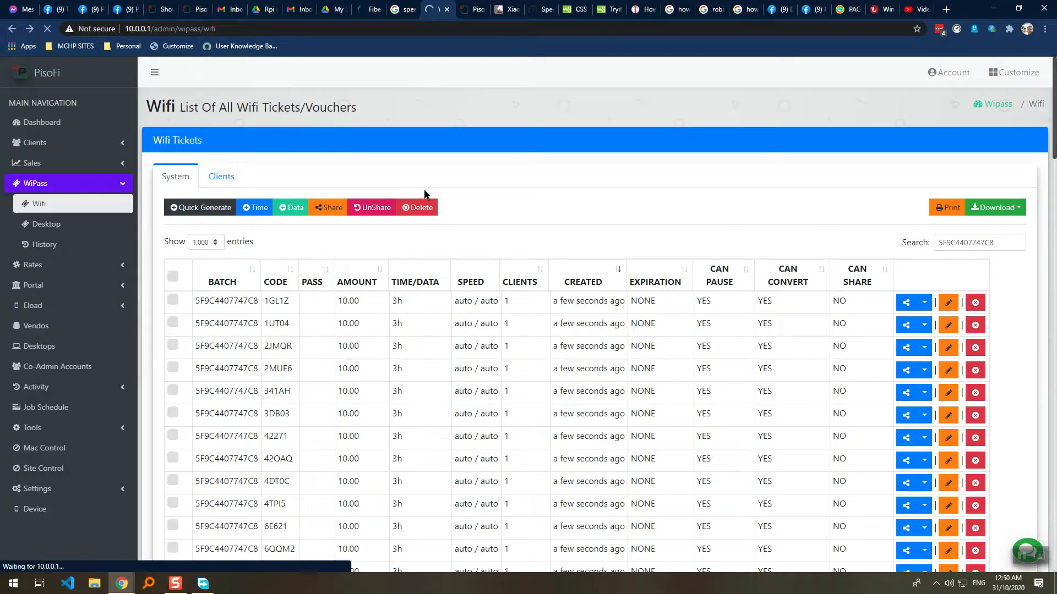
{"action": "scroll", "coordinate": [598, 265], "scroll_direction": "down", "scroll_amount": 1}
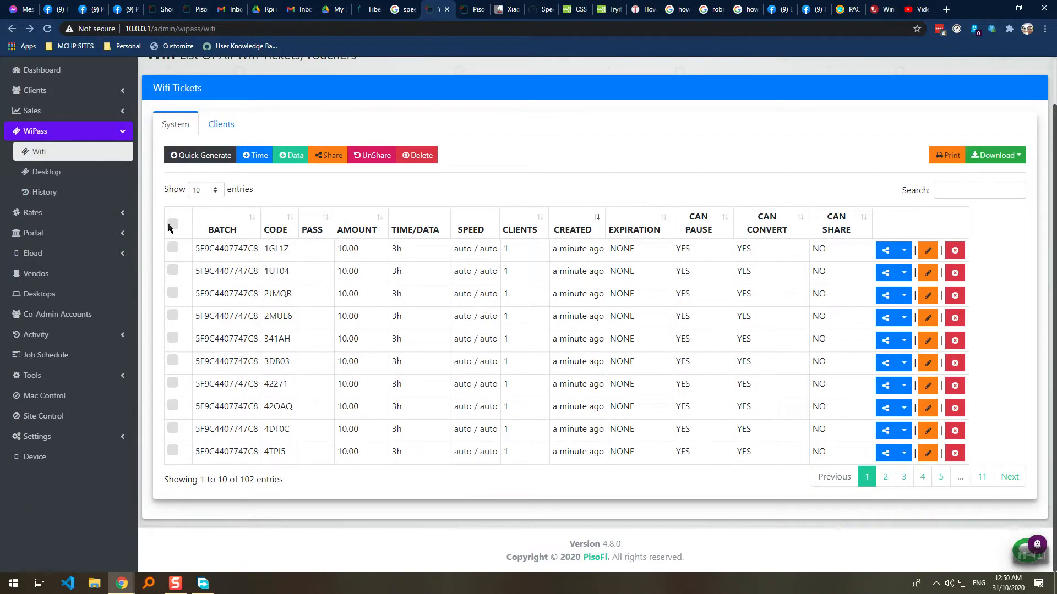
{"action": "left_click", "coordinate": [55, 233]}
{"action": "left_click", "coordinate": [43, 274]}
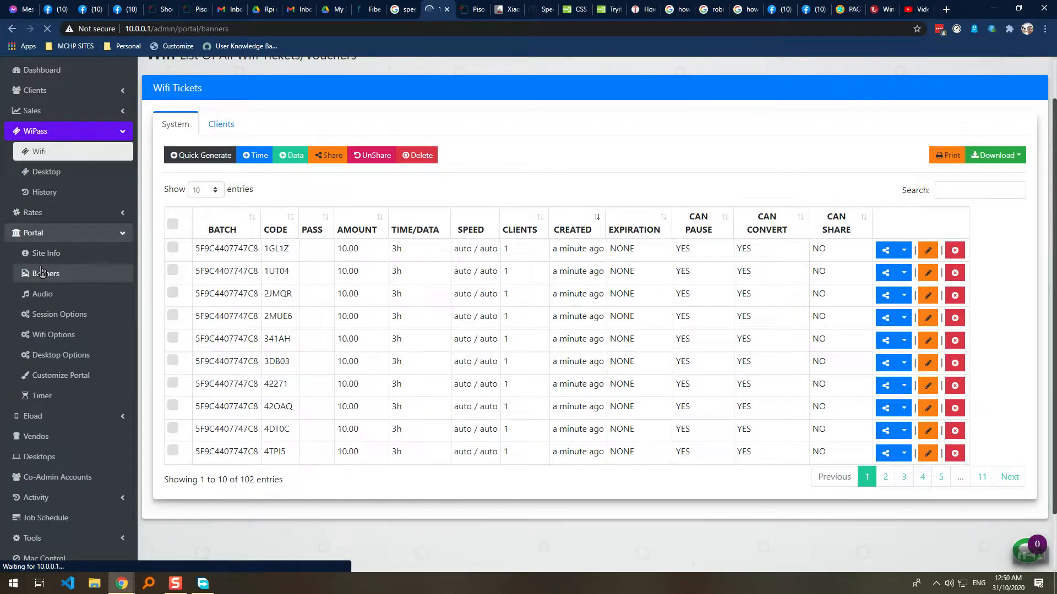
{"action": "left_click", "coordinate": [35, 184]}
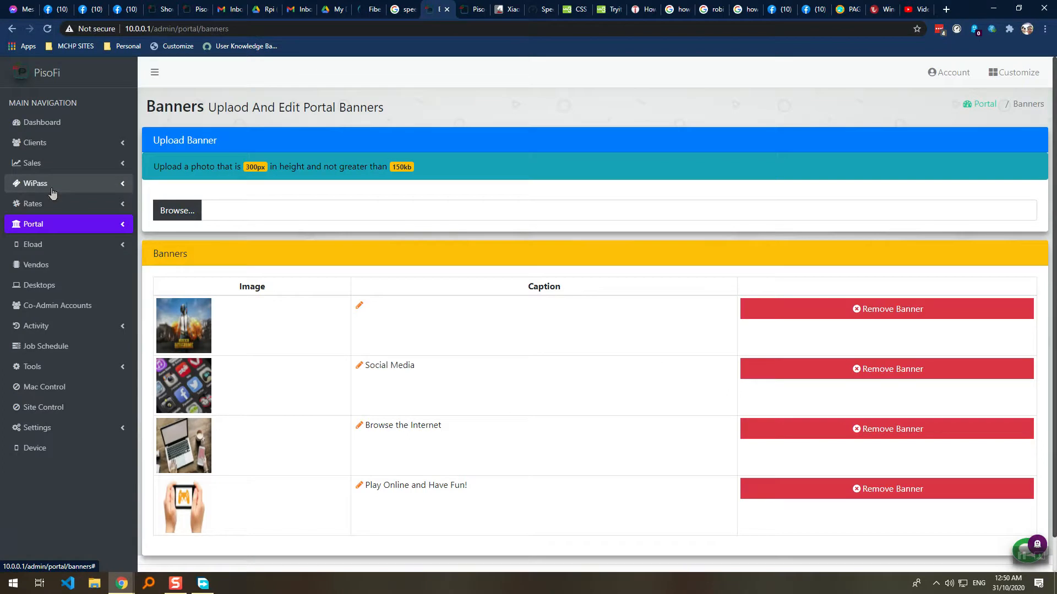
{"action": "left_click", "coordinate": [38, 203]}
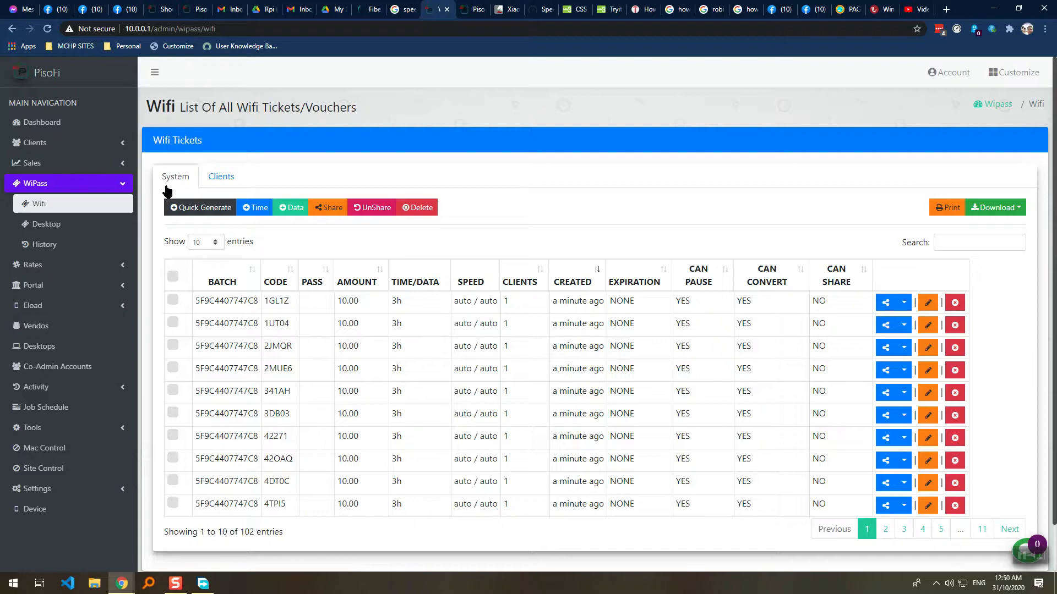
Quick-generate 1000 time-only tickets with amount 10 and confirm.
{"action": "left_click", "coordinate": [181, 207]}
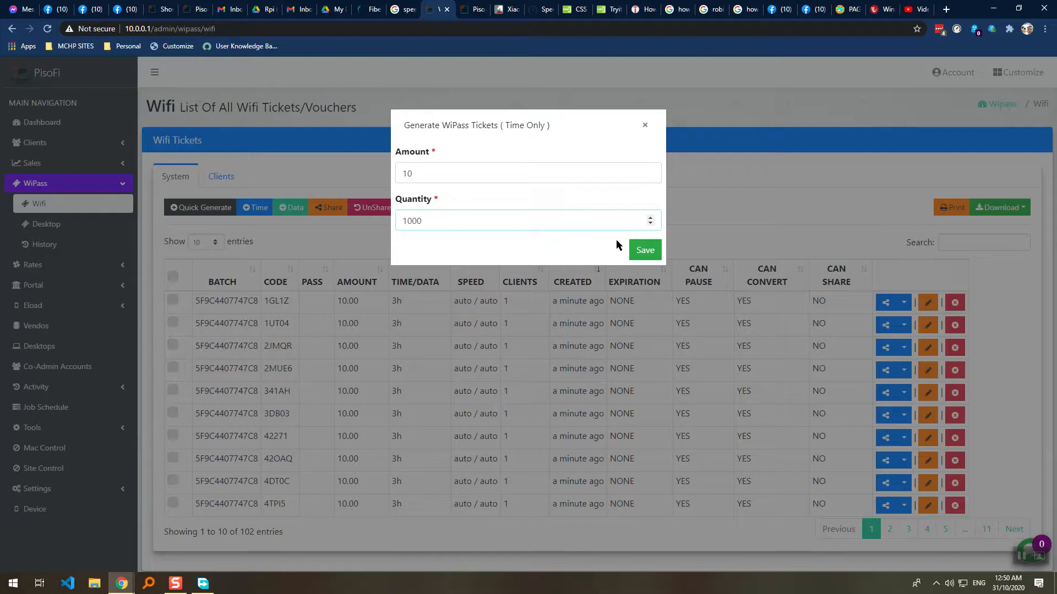
{"action": "left_click", "coordinate": [641, 250]}
{"action": "key", "text": "Return"}
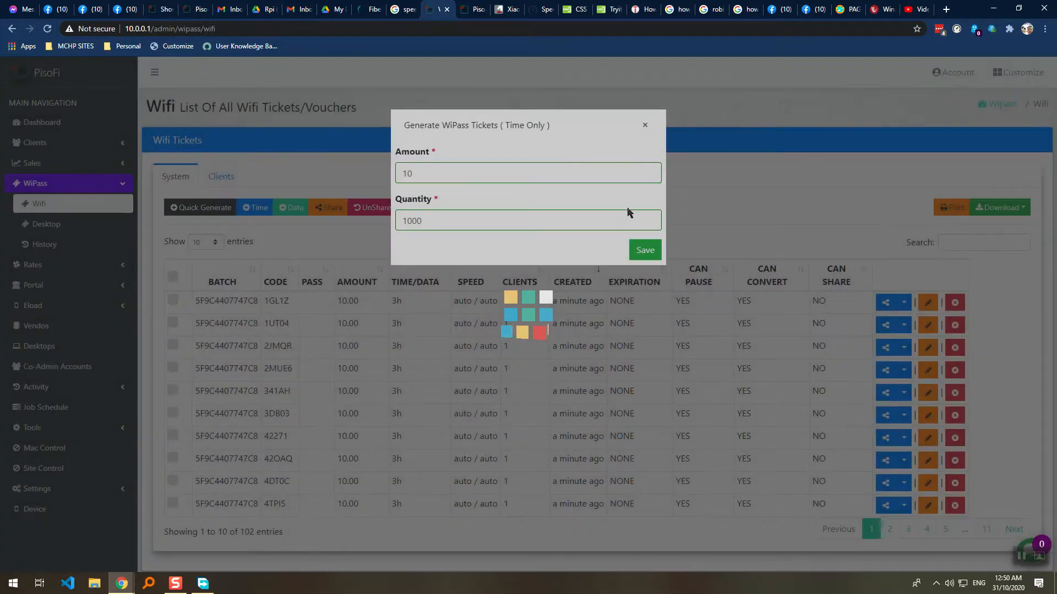
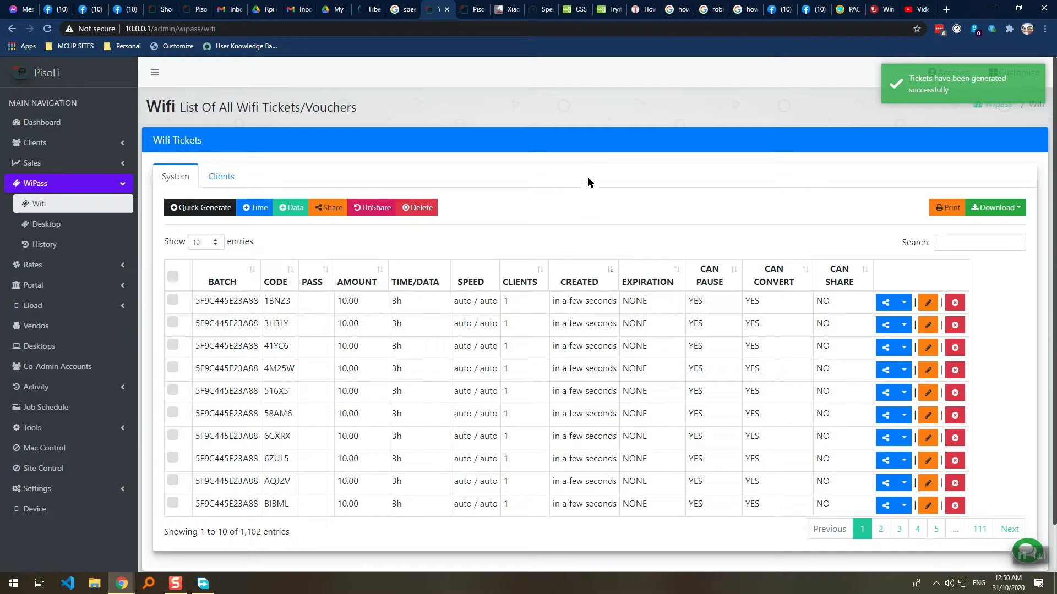
Visit the Portal site info page, then return to the WiPass Wifi tickets list.
{"action": "left_click", "coordinate": [33, 285]}
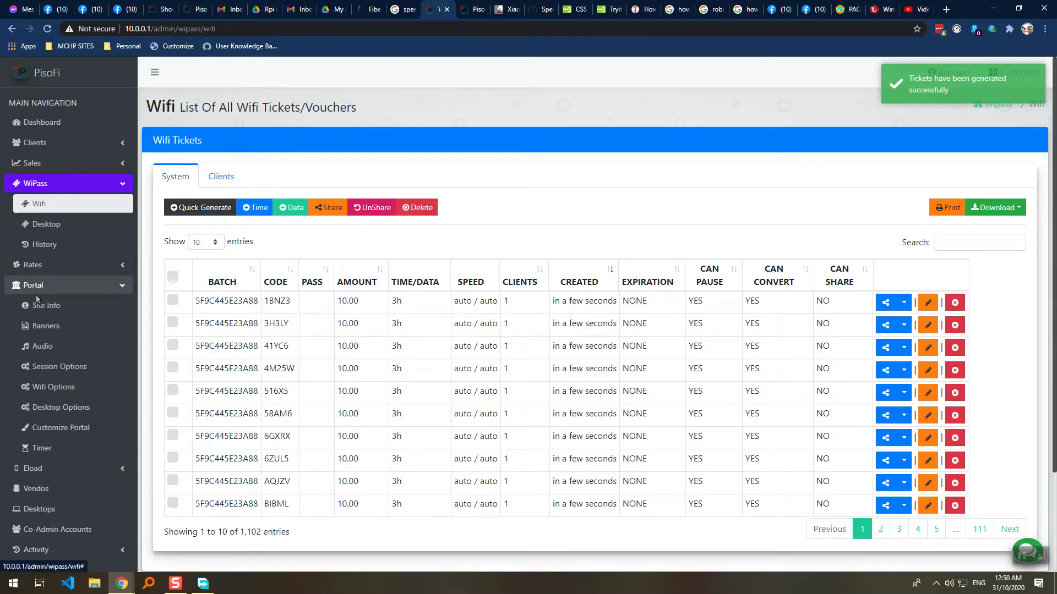
{"action": "left_click", "coordinate": [37, 305]}
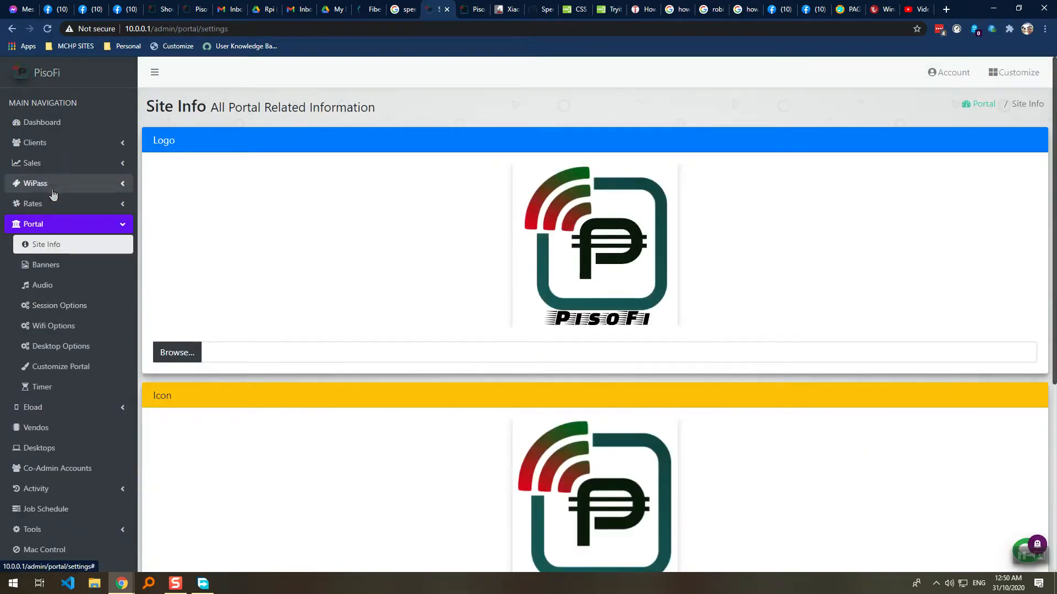
{"action": "left_click", "coordinate": [35, 183]}
{"action": "left_click", "coordinate": [51, 211]}
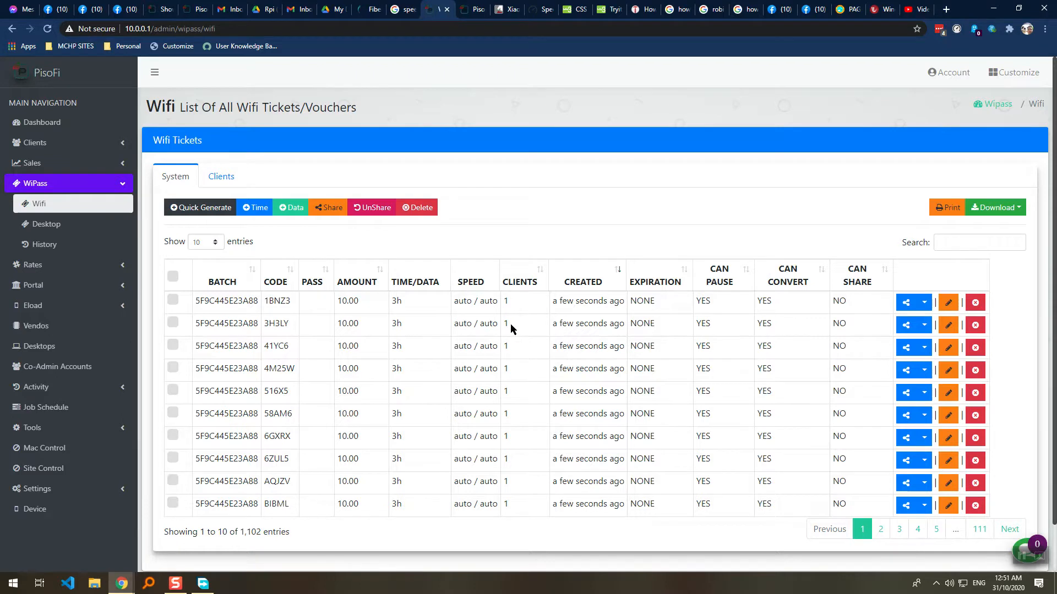
Page through the ticket list (pages 2, 3, 5, last, 107) and return to page 1.
{"action": "left_click", "coordinate": [875, 533]}
{"action": "left_click", "coordinate": [896, 534]}
{"action": "left_click", "coordinate": [930, 532]}
{"action": "left_click", "coordinate": [979, 530]}
{"action": "left_click", "coordinate": [872, 405]}
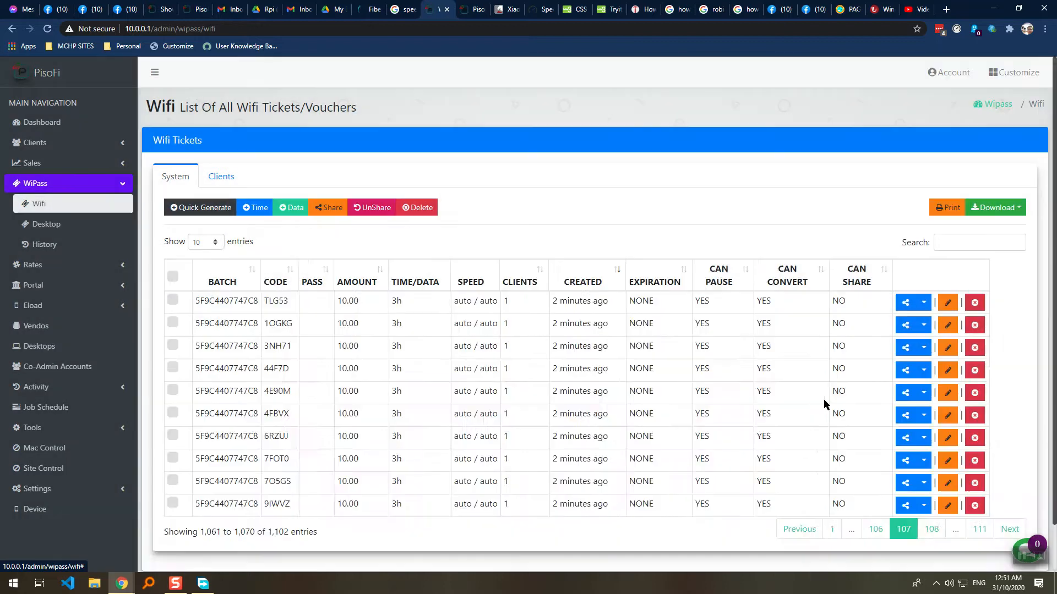
{"action": "left_click", "coordinate": [830, 531]}
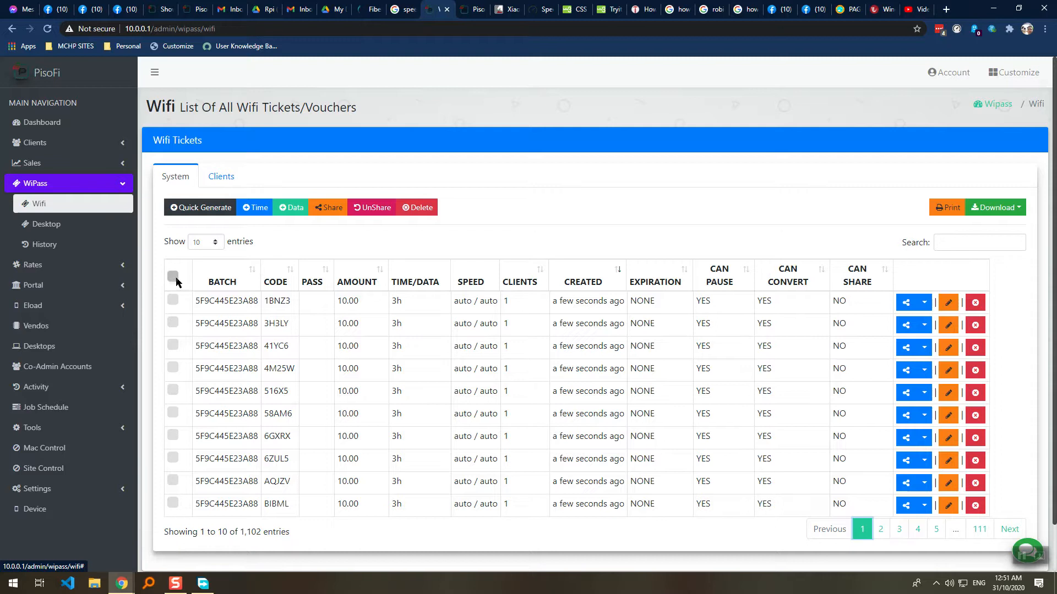
Compare the Clients and System ticket tabs, then check WiPass Desktop vouchers before returning to Wifi.
{"action": "left_click", "coordinate": [220, 180]}
{"action": "left_click", "coordinate": [185, 185]}
{"action": "left_click", "coordinate": [182, 178]}
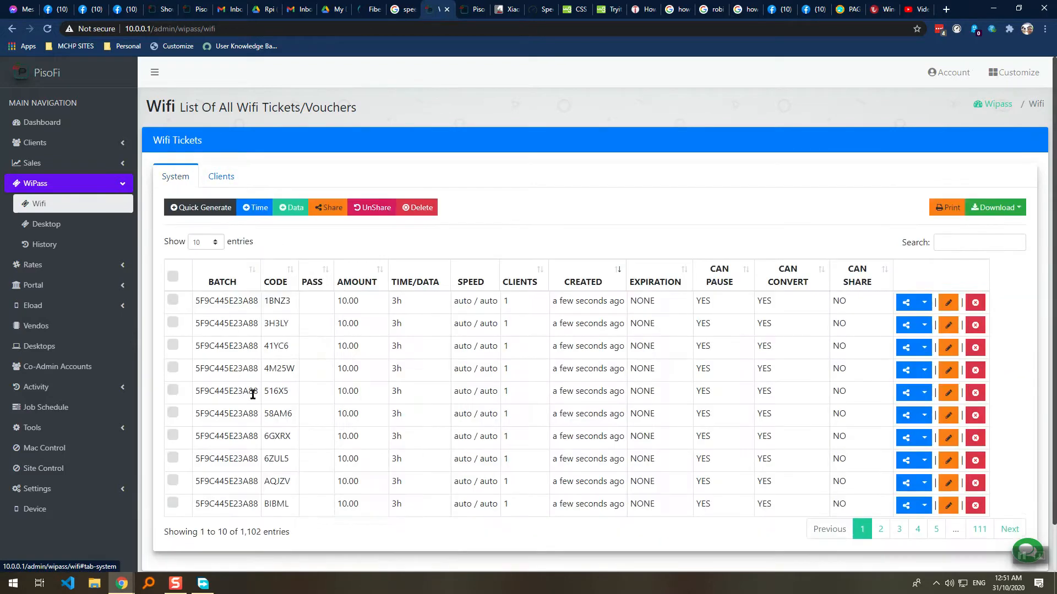
{"action": "scroll", "coordinate": [158, 375], "scroll_direction": "down", "scroll_amount": 1}
{"action": "left_click", "coordinate": [71, 180]}
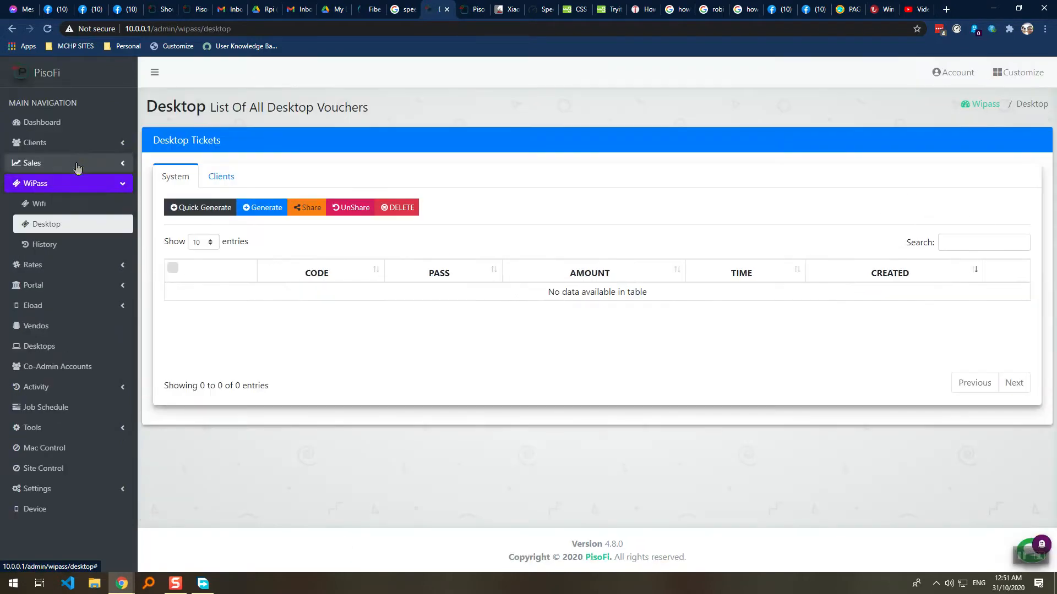
{"action": "left_click", "coordinate": [70, 207]}
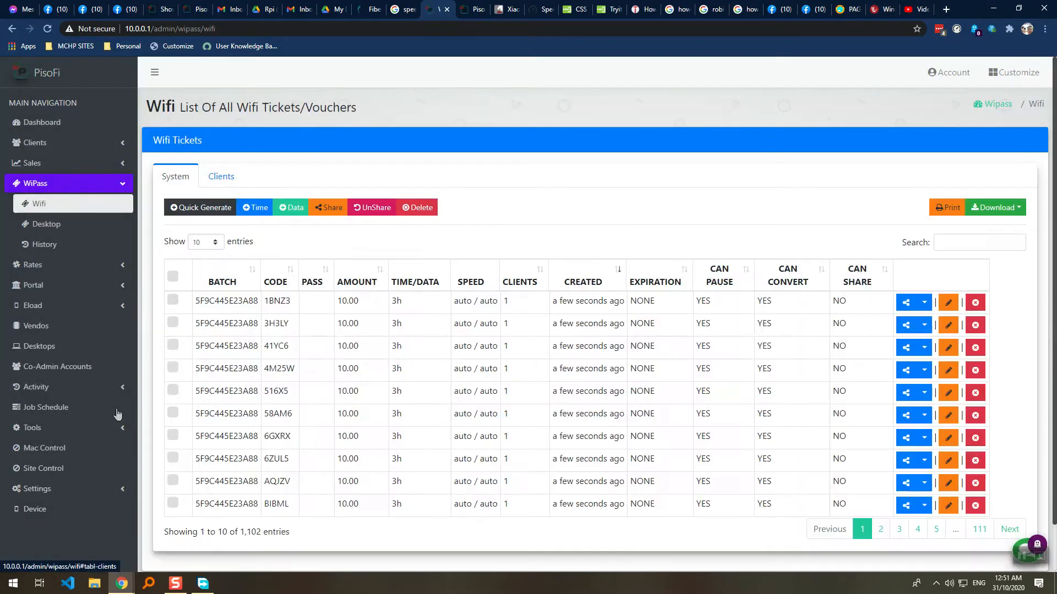
Browse the Settings and Clients menus, recheck the Clients tab, and reload the Wifi tickets page.
{"action": "left_click", "coordinate": [85, 489]}
{"action": "scroll", "coordinate": [87, 523], "scroll_direction": "down", "scroll_amount": 3}
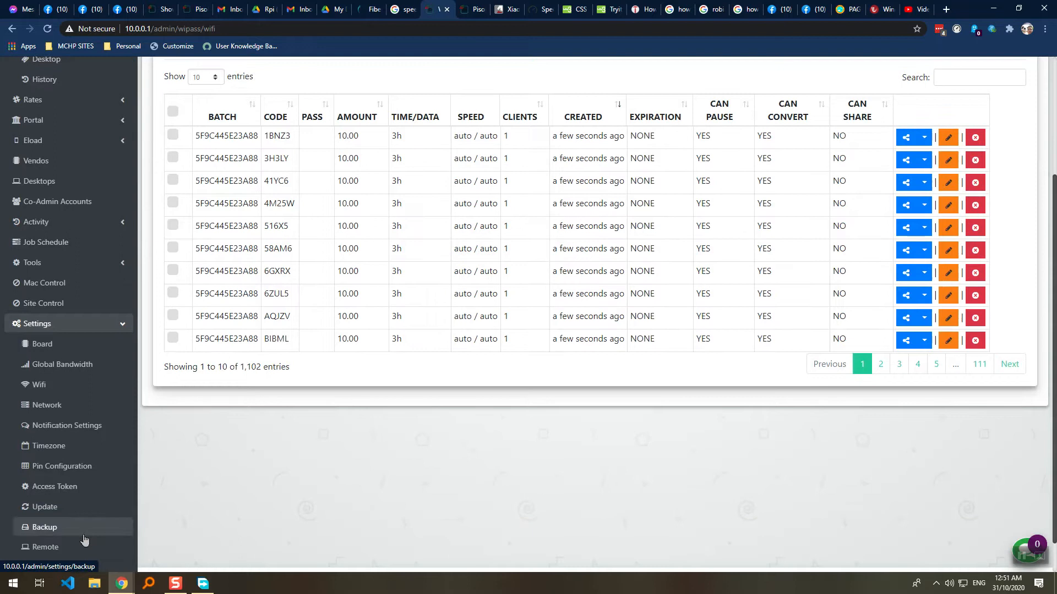
{"action": "scroll", "coordinate": [90, 508], "scroll_direction": "down", "scroll_amount": 1}
{"action": "scroll", "coordinate": [285, 346], "scroll_direction": "up", "scroll_amount": 3}
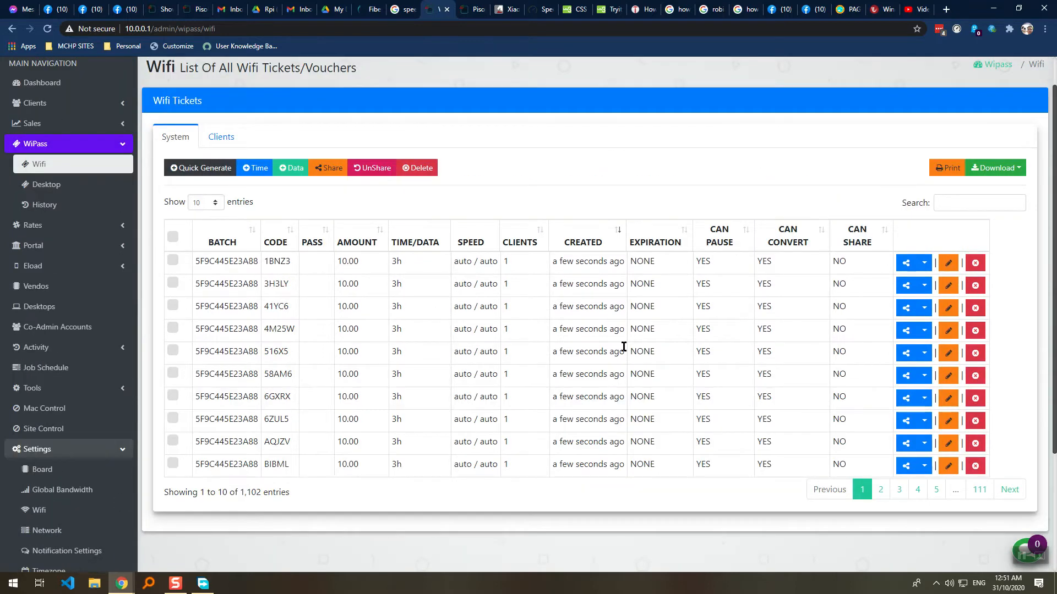
{"action": "left_click", "coordinate": [77, 105]}
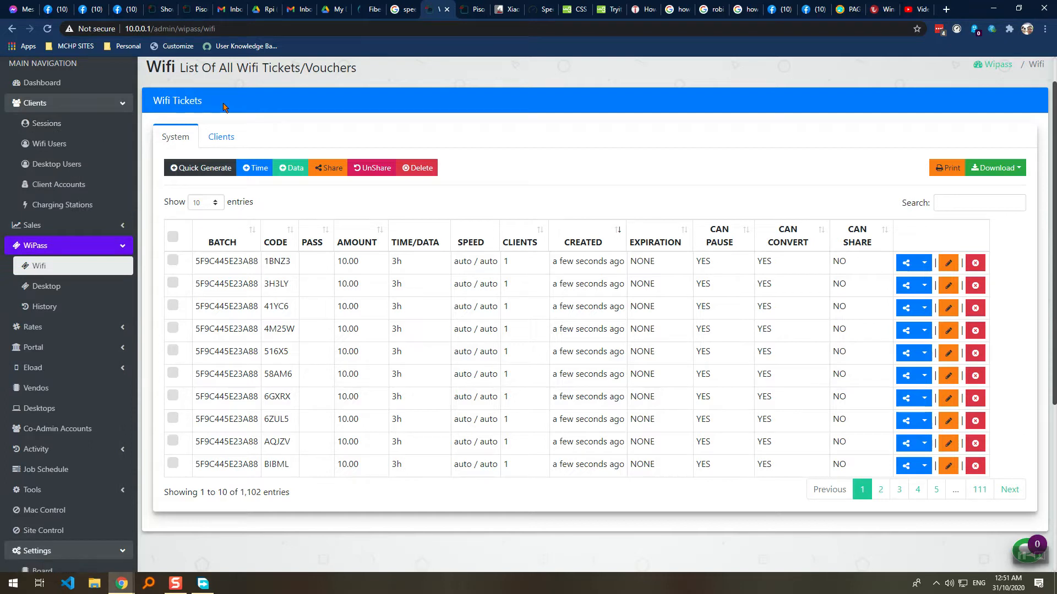
{"action": "left_click", "coordinate": [220, 137]}
{"action": "left_click", "coordinate": [172, 138]}
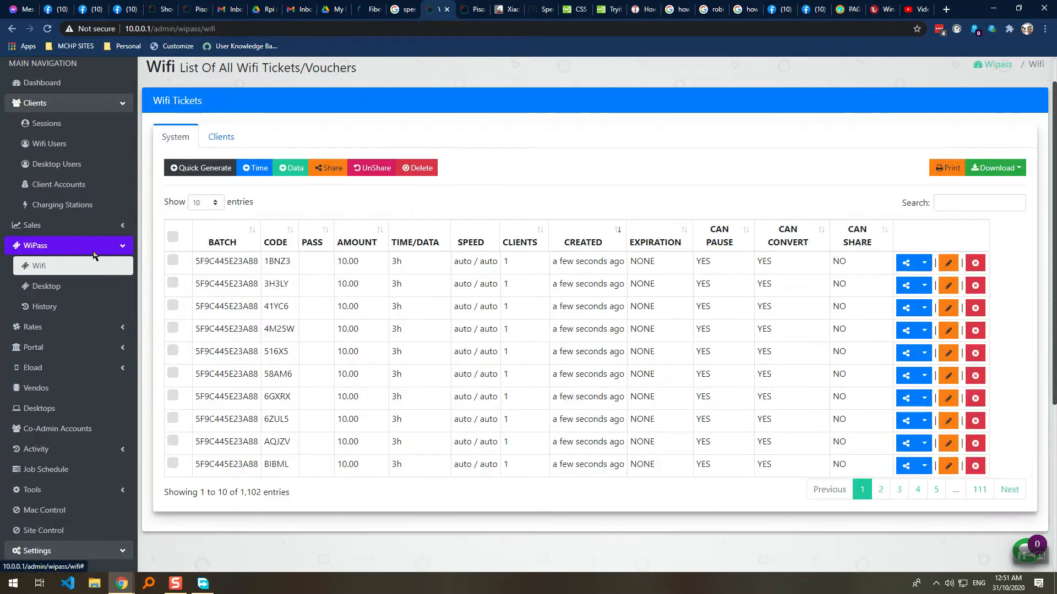
{"action": "left_click", "coordinate": [41, 266]}
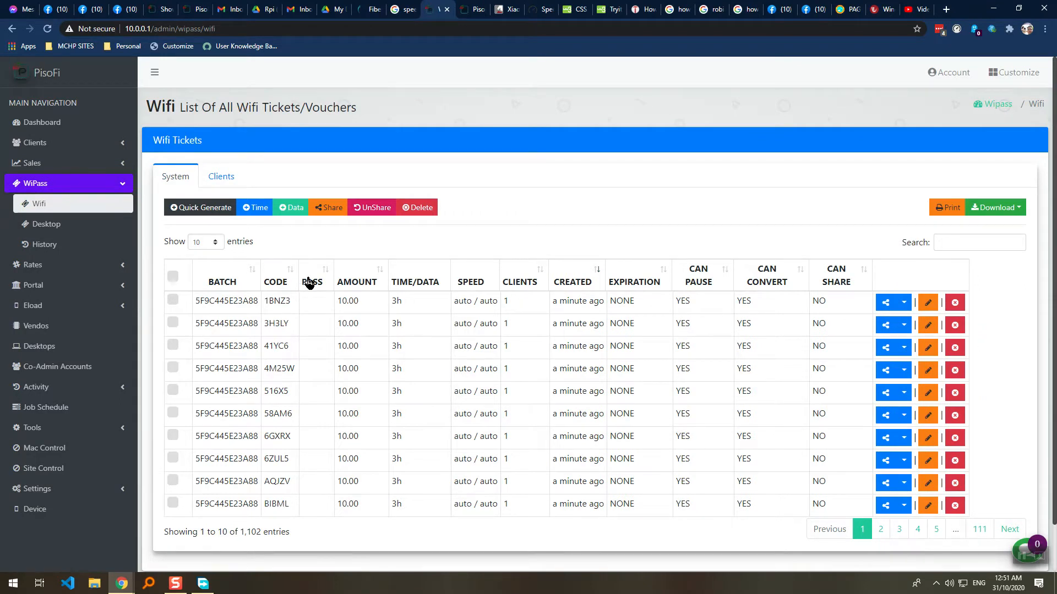
Switch from the empty Clients tab back to the System list of 1,102 tickets.
{"action": "left_click", "coordinate": [225, 180]}
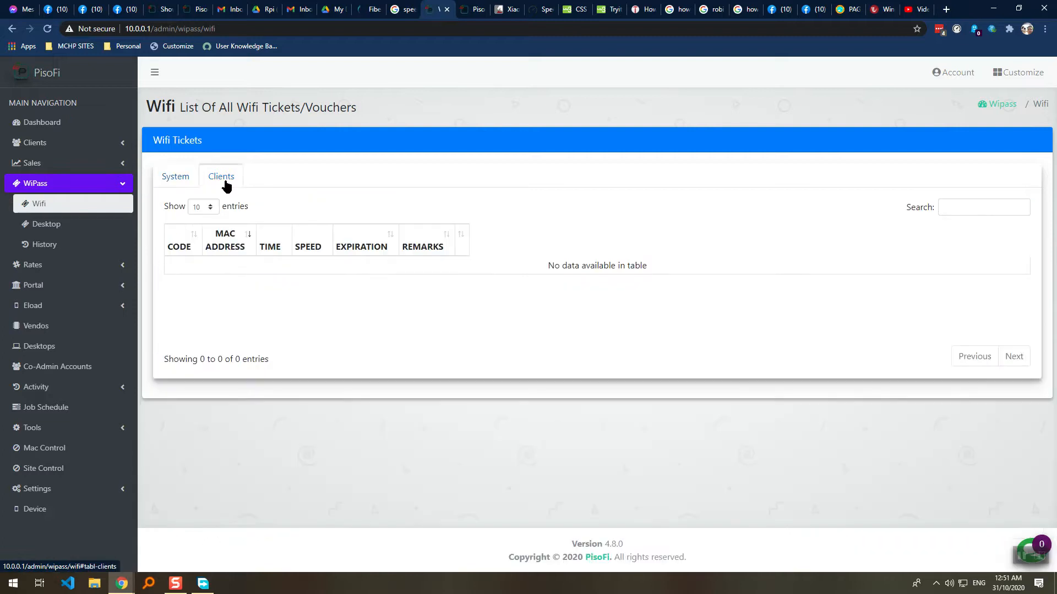
{"action": "left_click", "coordinate": [190, 183]}
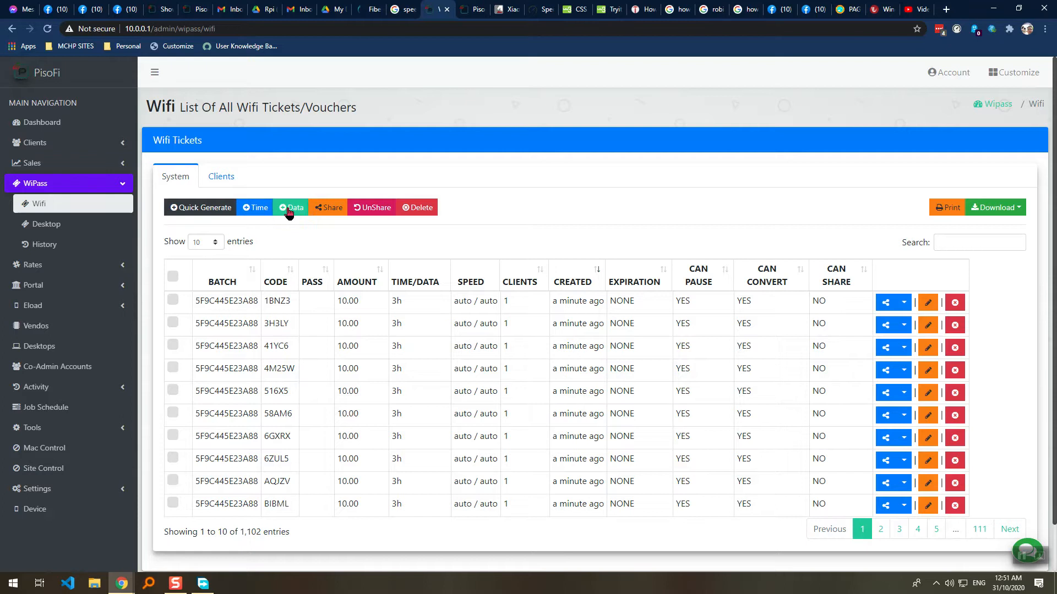
{"action": "left_click", "coordinate": [260, 214]}
{"action": "scroll", "coordinate": [483, 118], "scroll_direction": "down", "scroll_amount": 2}
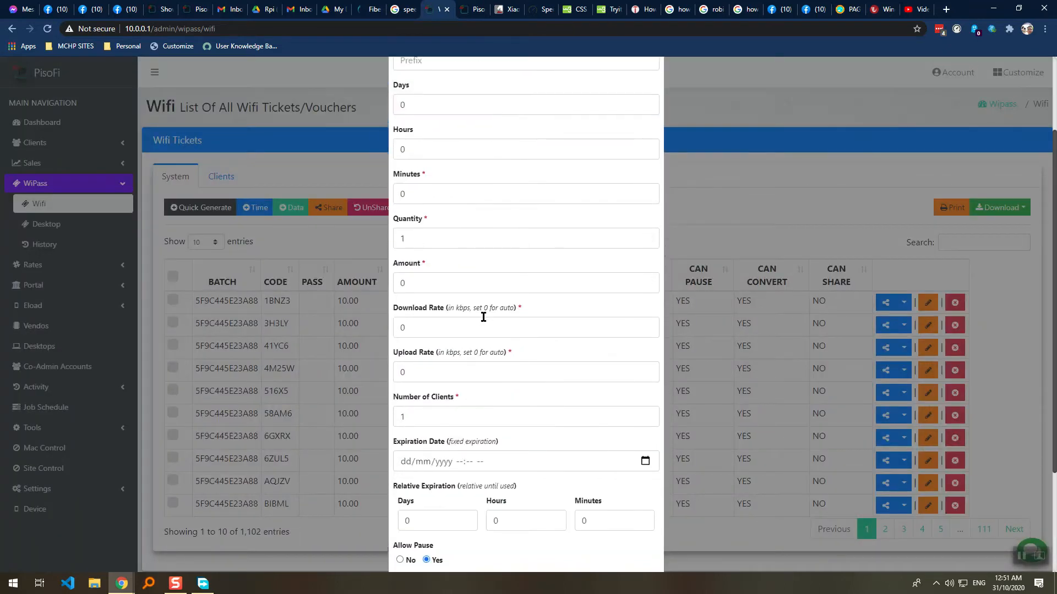
{"action": "scroll", "coordinate": [482, 370], "scroll_direction": "down", "scroll_amount": 3}
{"action": "left_click", "coordinate": [409, 311]}
{"action": "left_click", "coordinate": [422, 313]}
{"action": "left_click", "coordinate": [436, 312]}
{"action": "left_click", "coordinate": [457, 312]}
{"action": "left_click", "coordinate": [468, 312]}
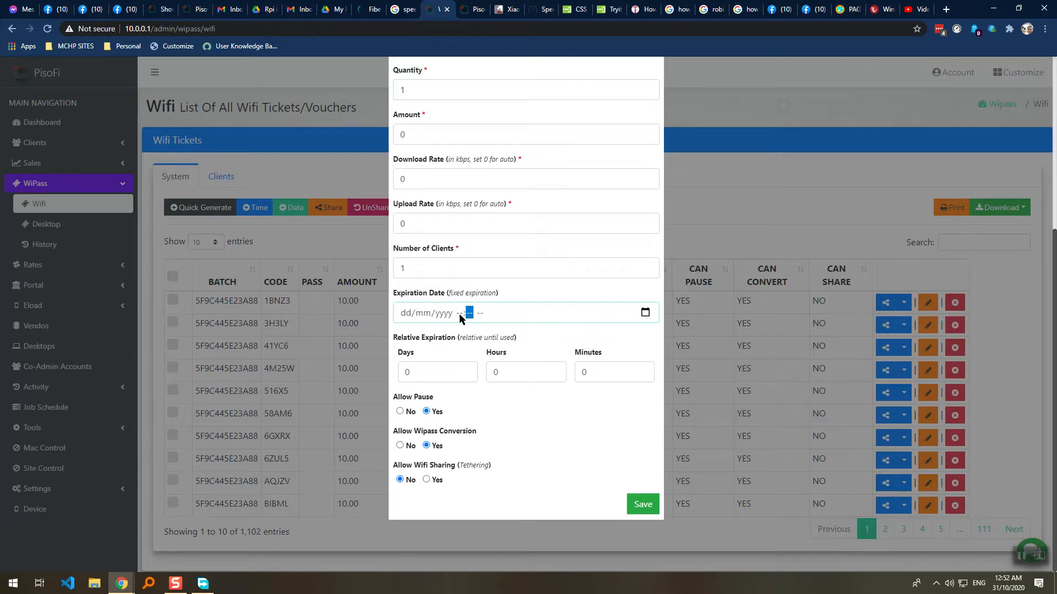
{"action": "left_click", "coordinate": [481, 313]}
{"action": "left_click", "coordinate": [424, 378]}
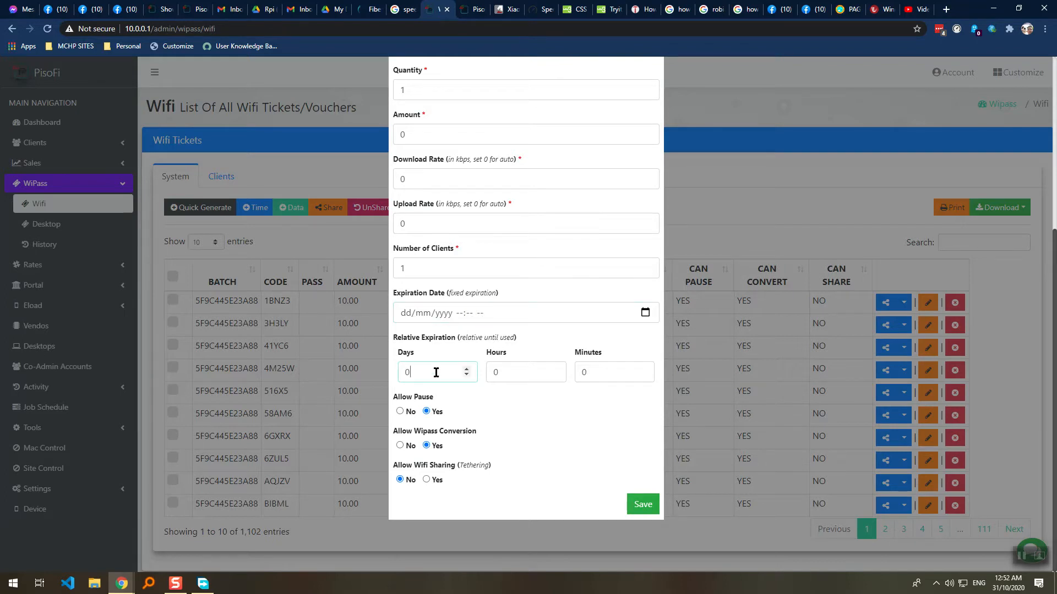
{"action": "key", "text": "Tab"}
{"action": "key", "text": "Tab"}
{"action": "double_click", "coordinate": [399, 373]}
{"action": "left_click", "coordinate": [427, 373]}
{"action": "left_click", "coordinate": [421, 372]}
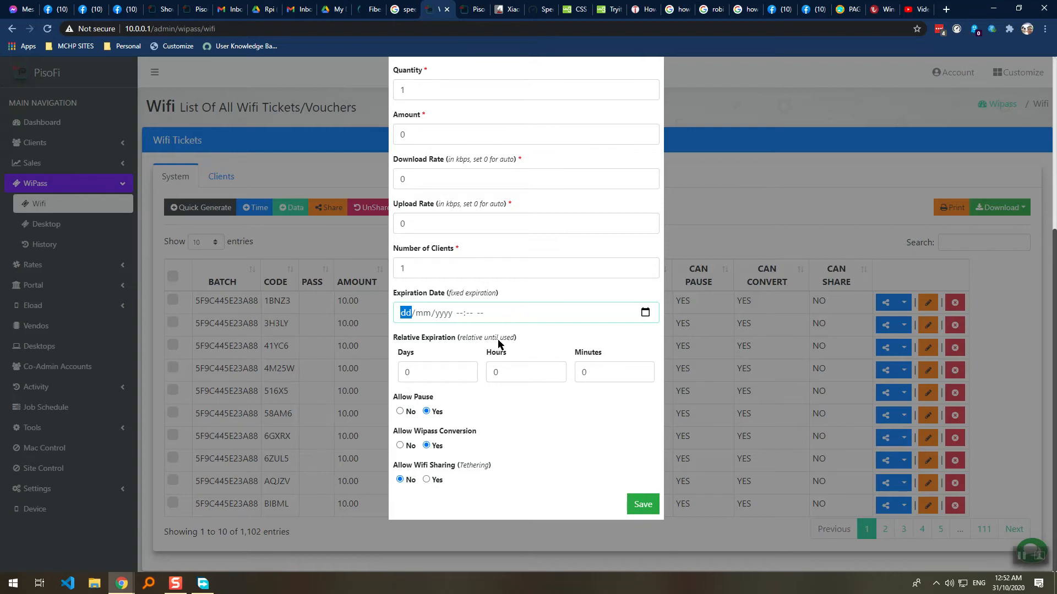
{"action": "left_click_drag", "start_coordinate": [437, 374], "coordinate": [404, 374]}
{"action": "left_click_drag", "start_coordinate": [505, 368], "coordinate": [489, 369]}
{"action": "left_click", "coordinate": [514, 377]}
{"action": "left_click_drag", "start_coordinate": [597, 374], "coordinate": [575, 375]}
{"action": "left_click_drag", "start_coordinate": [510, 376], "coordinate": [297, 283]}
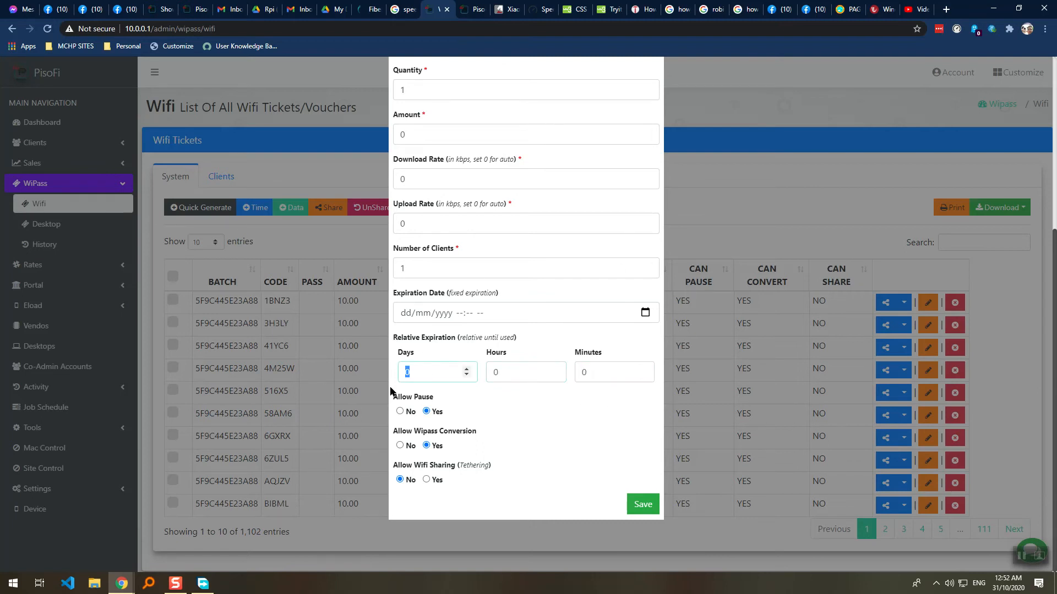
{"action": "left_click", "coordinate": [427, 376]}
{"action": "scroll", "coordinate": [579, 151], "scroll_direction": "up", "scroll_amount": 5}
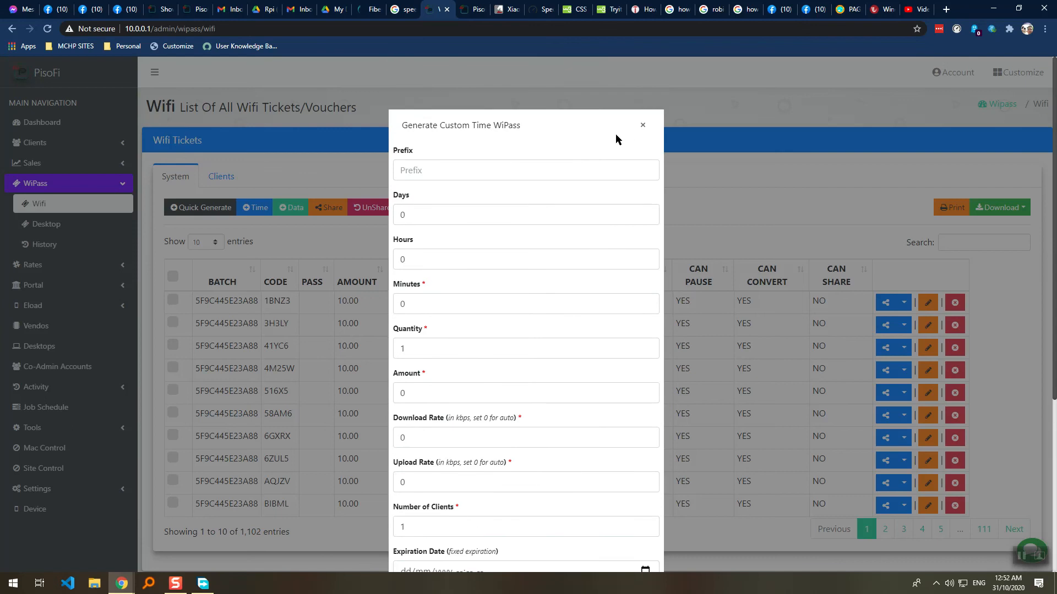
{"action": "left_click", "coordinate": [642, 128]}
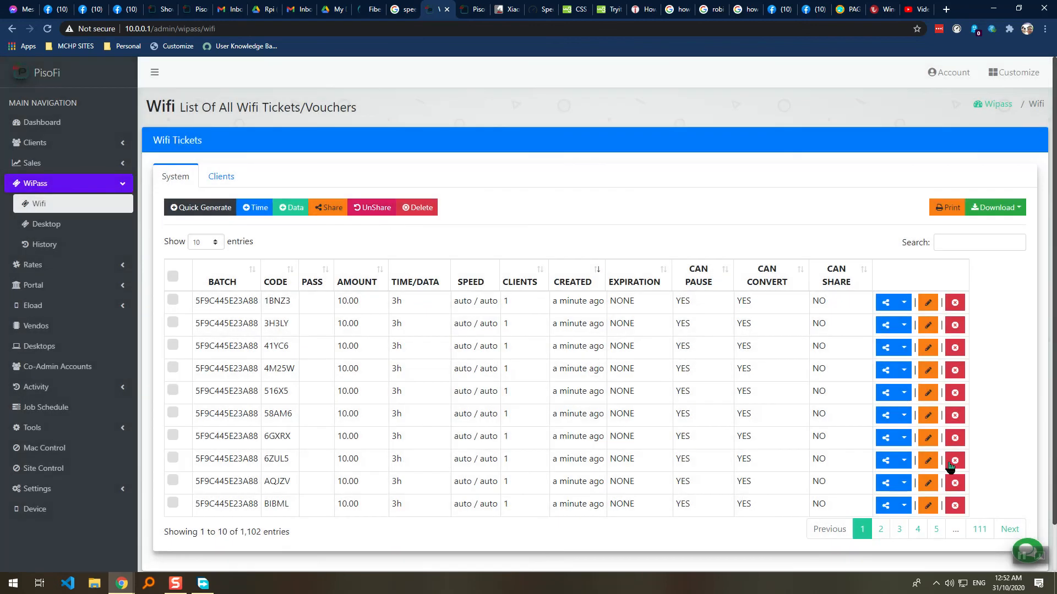